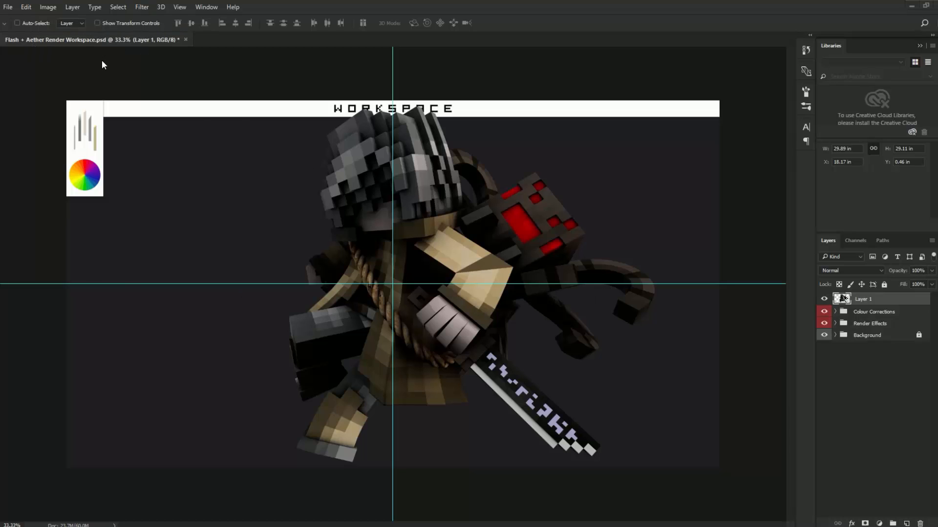
# Check the layers inside the Render Effects group, then collapse the group again.
pyautogui.click(835, 324)
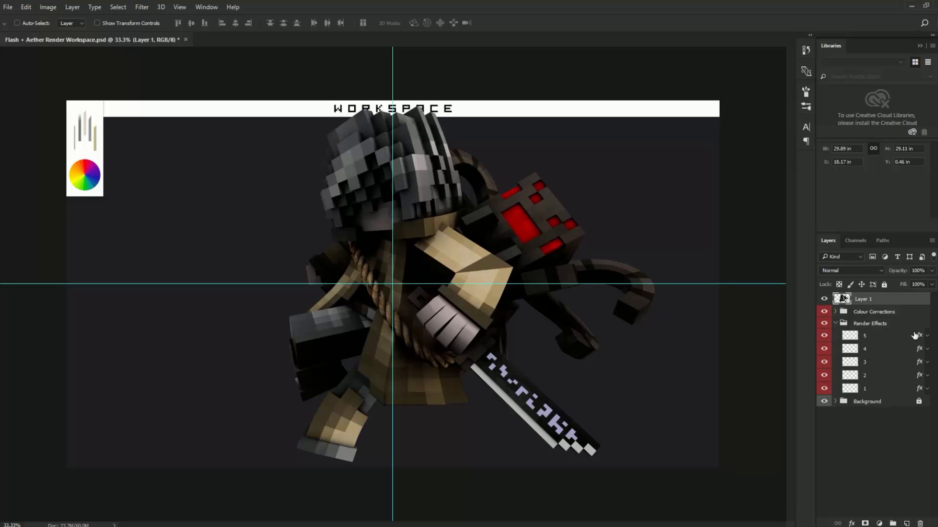
pyautogui.click(835, 324)
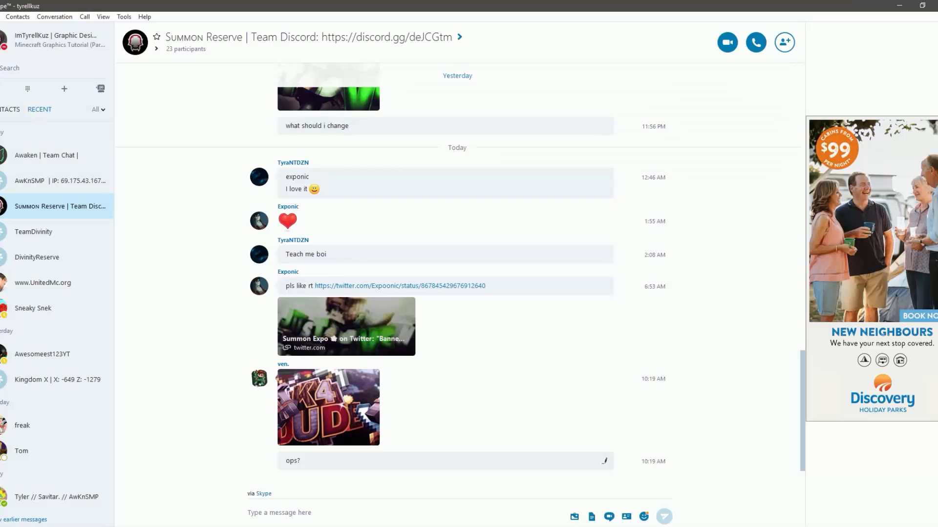
# Find the purple-glow artwork shared in the Skype group chat, view it enlarged and return to Photoshop.
pyautogui.scroll(10, 419, 307)
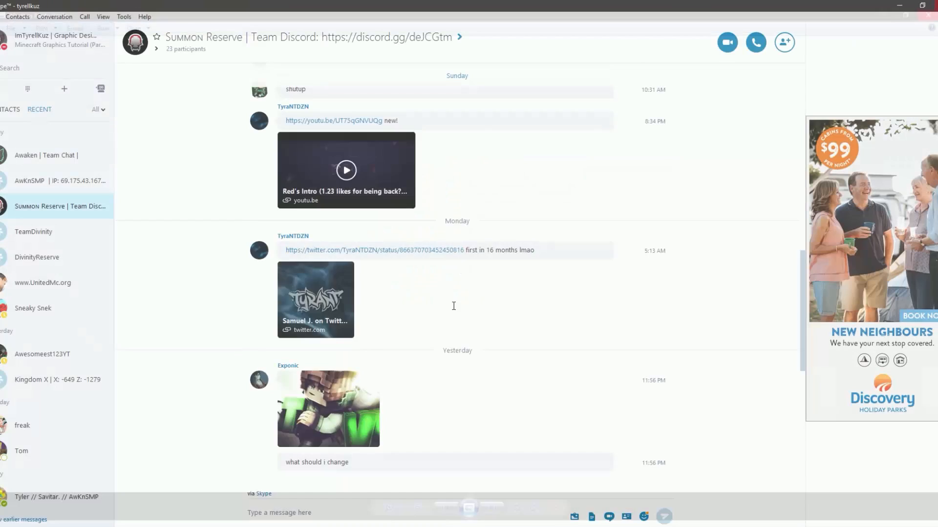
pyautogui.scroll(10, 720, 214)
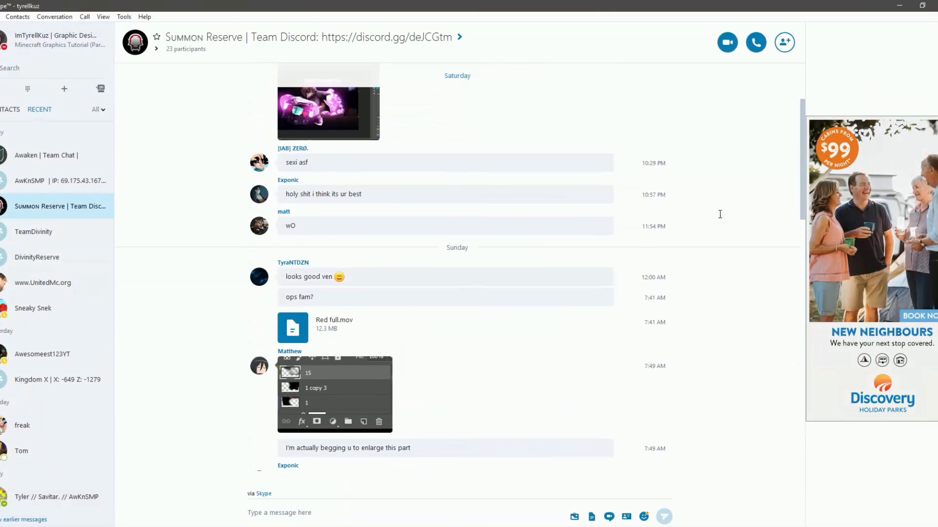
pyautogui.click(367, 139)
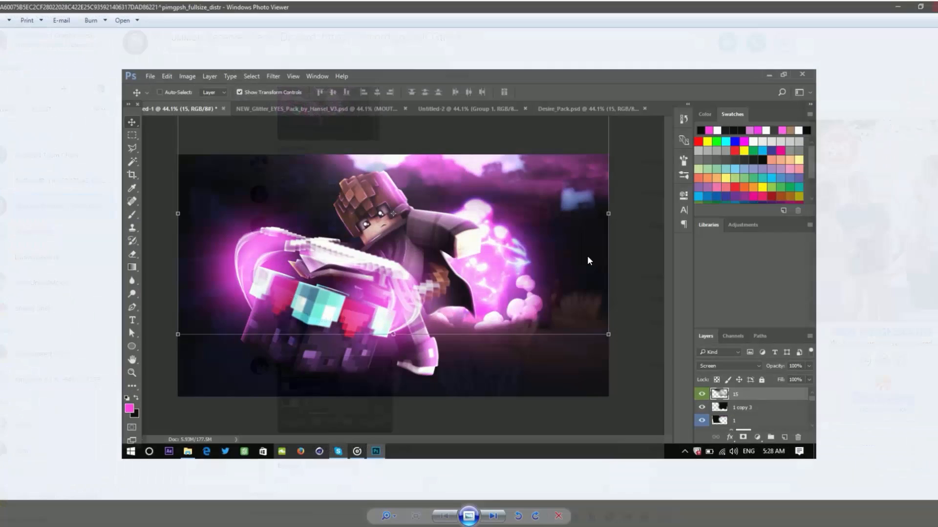
pyautogui.hotkey('alt', 'F4')
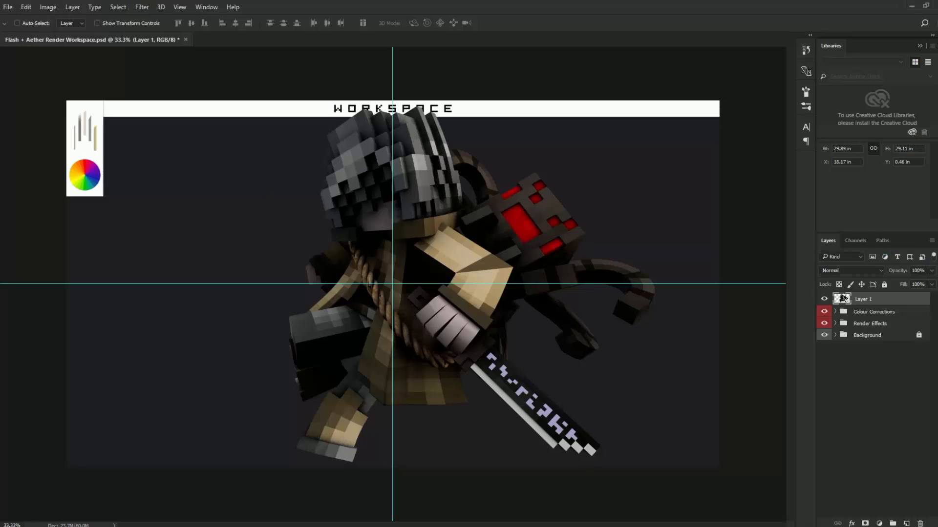
# Duplicate Layer 1 containing the character and spider render.
pyautogui.press('p')
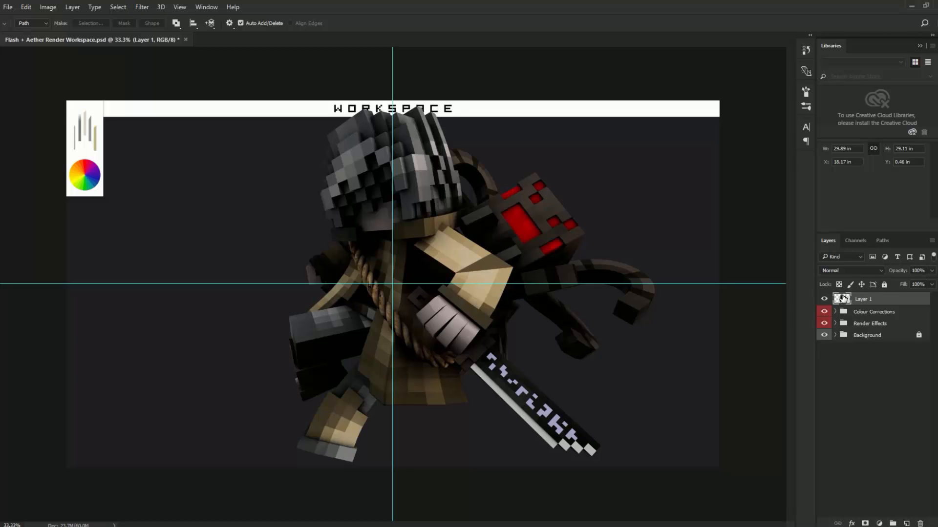
pyautogui.hotkey('ctrl', 'j')
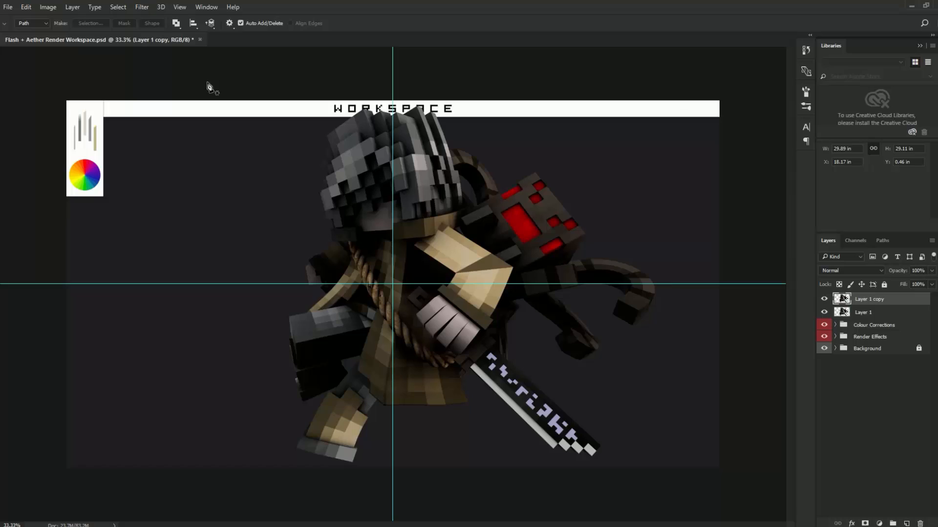
# Examine the Glowing Edges and Plastic Wrap settings for the duplicated render layer in the Filter Gallery.
pyautogui.click(141, 7)
pyautogui.click(165, 47)
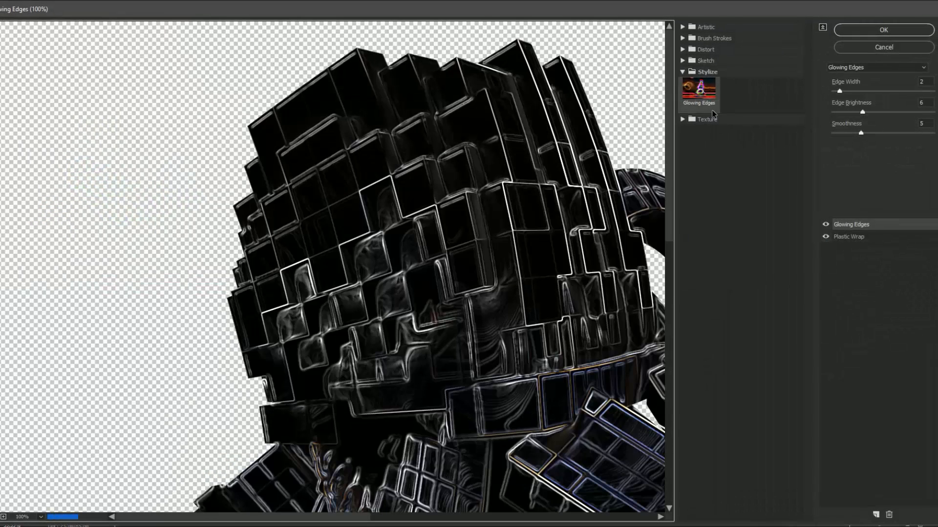
pyautogui.moveTo(538, 193); pyautogui.dragTo(483, 75)
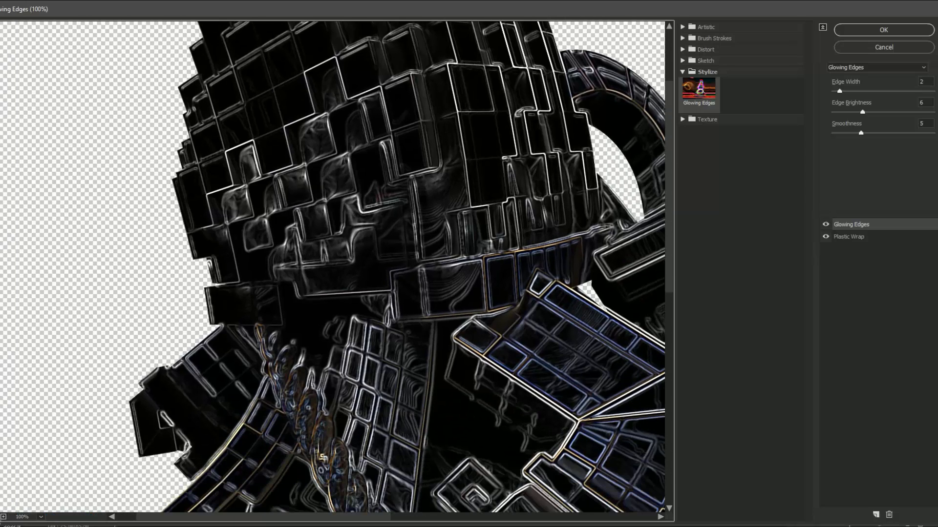
pyautogui.hotkey('ctrl', '-')
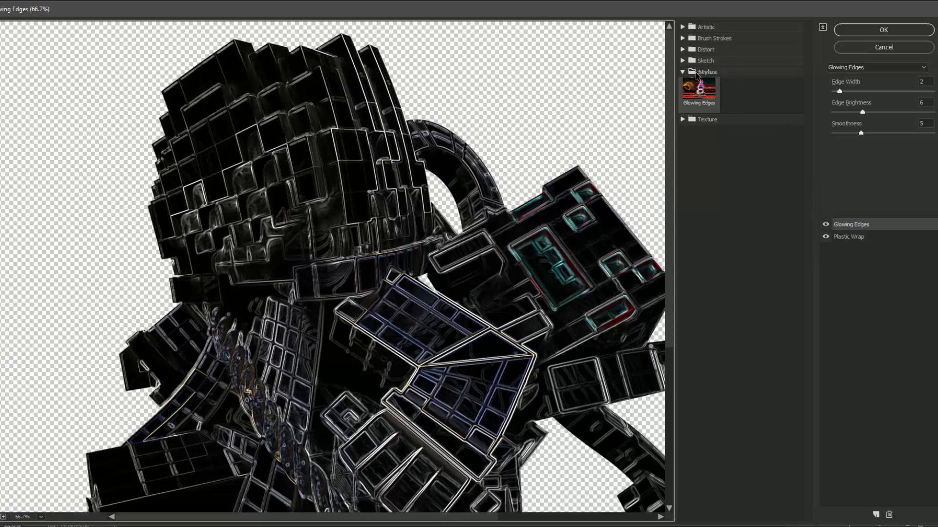
pyautogui.hotkey('ctrl', '-')
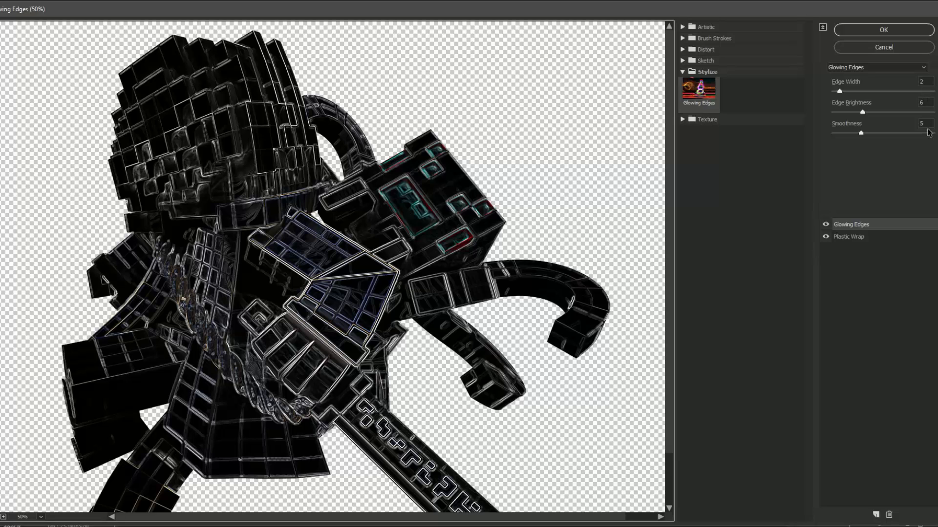
pyautogui.click(683, 27)
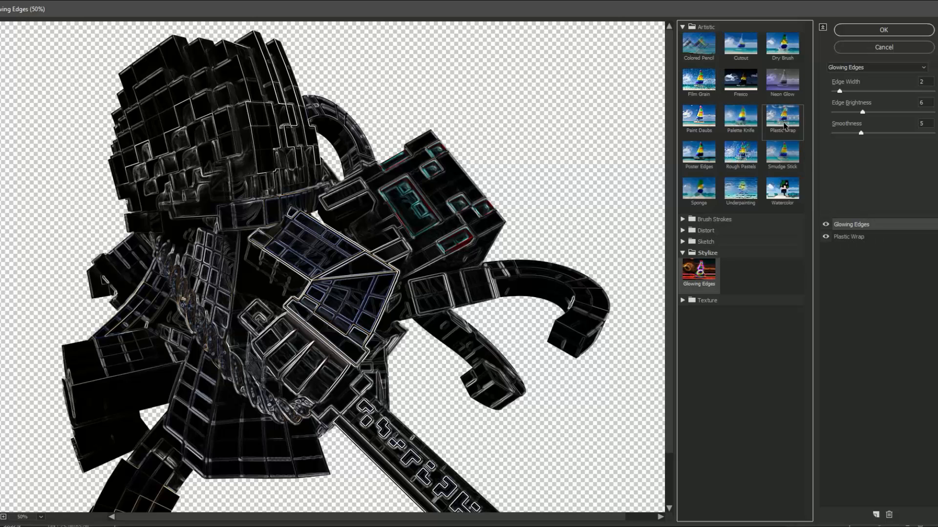
pyautogui.click(894, 239)
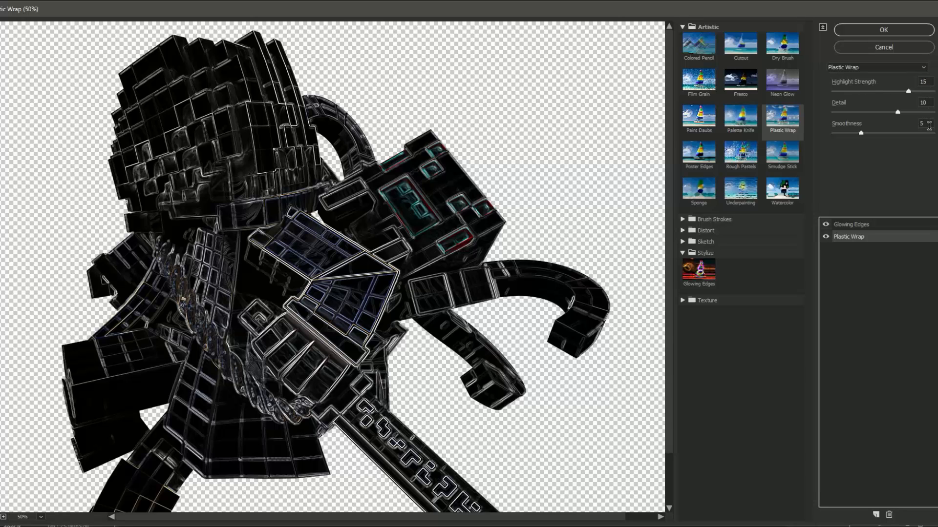
# Try stacking Plastic Wrap above Glowing Edges, restore the original order and cancel the Filter Gallery.
pyautogui.click(864, 226)
pyautogui.moveTo(858, 251); pyautogui.dragTo(858, 250)
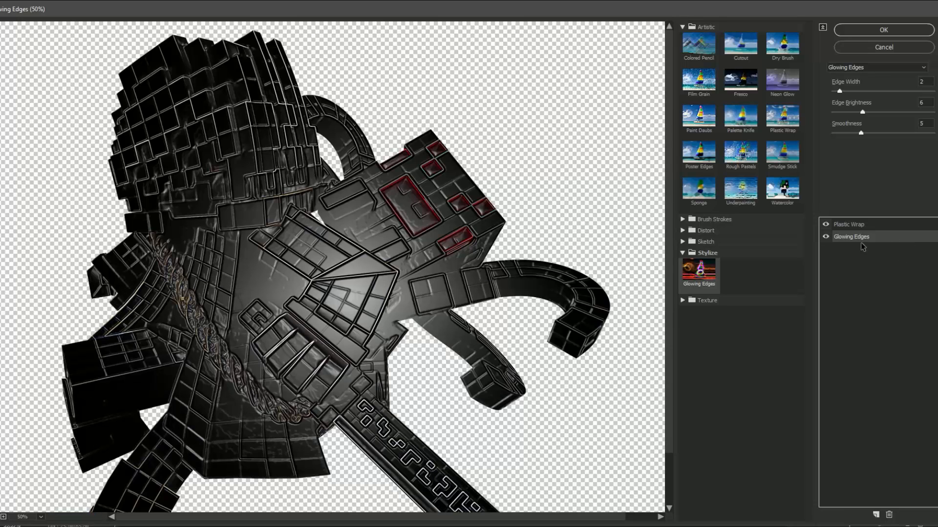
pyautogui.moveTo(864, 224); pyautogui.dragTo(863, 242)
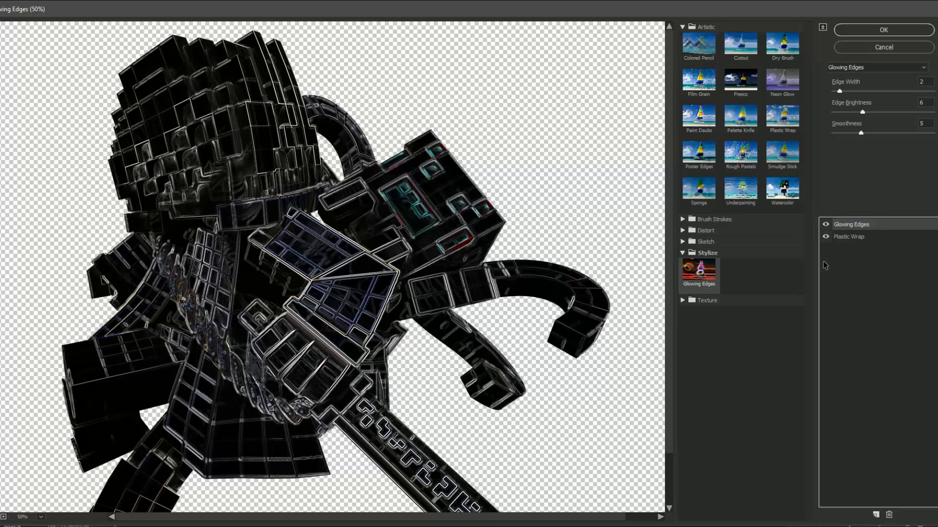
pyautogui.click(853, 238)
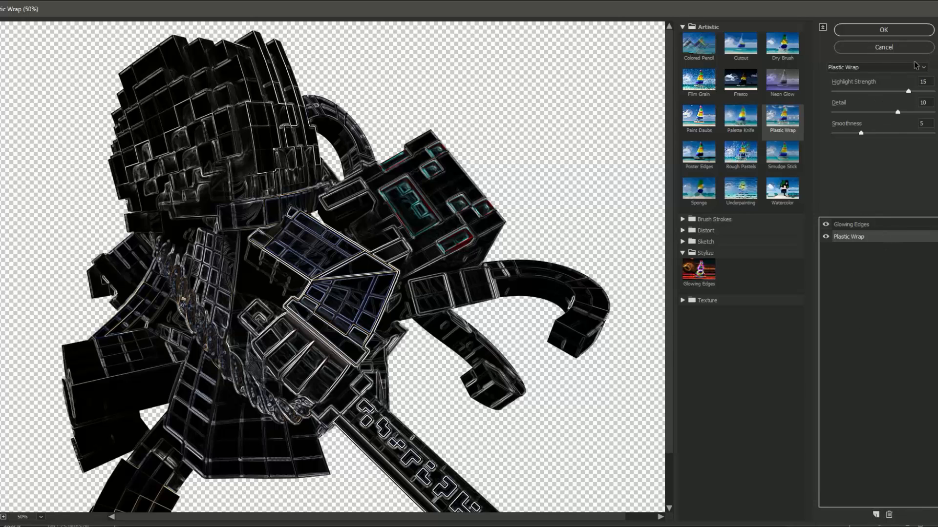
pyautogui.click(884, 48)
# Apply Glowing Edges stacked over Plastic Wrap to the duplicated layer and set its blend mode to Linear Dodge (Add).
pyautogui.click(141, 7)
pyautogui.click(201, 48)
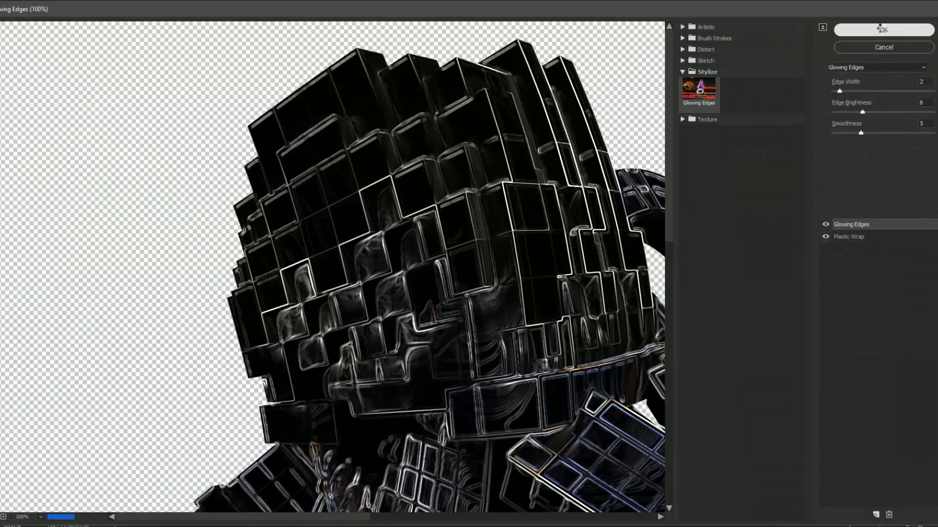
pyautogui.click(882, 30)
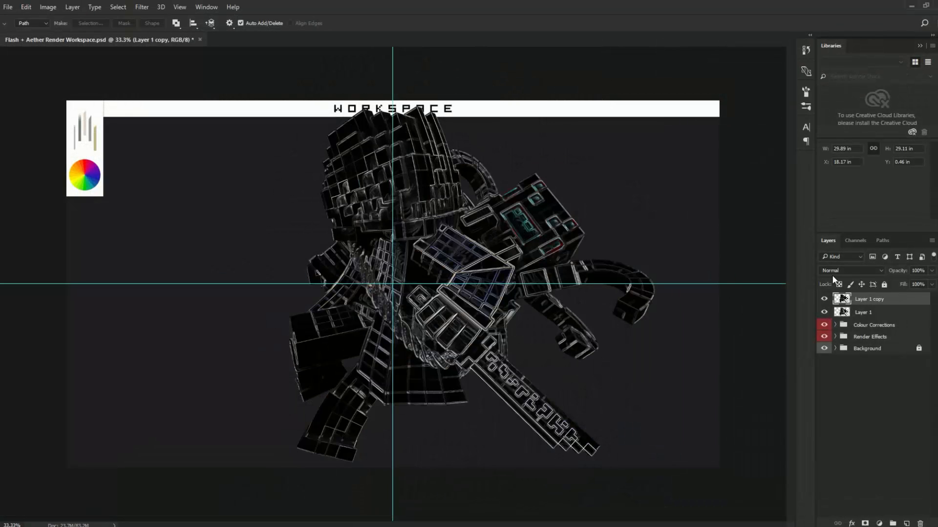
pyautogui.click(845, 272)
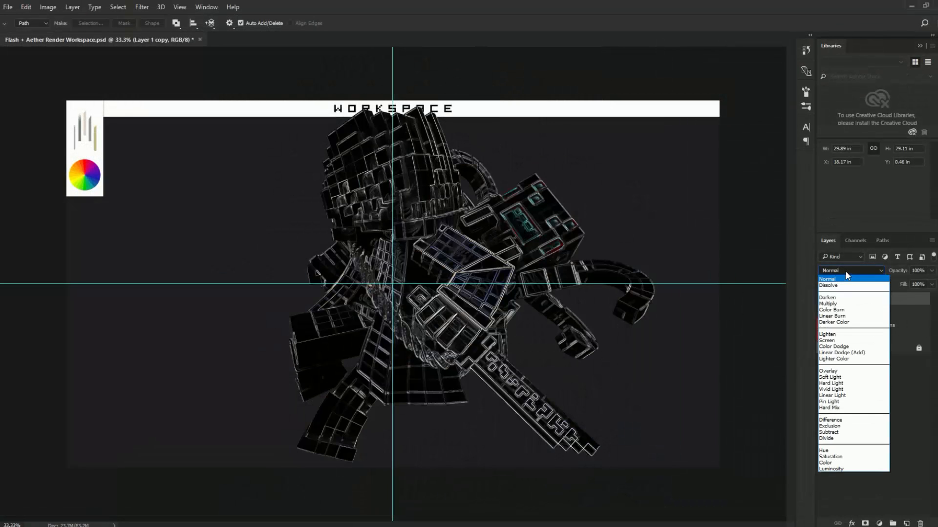
pyautogui.click(842, 353)
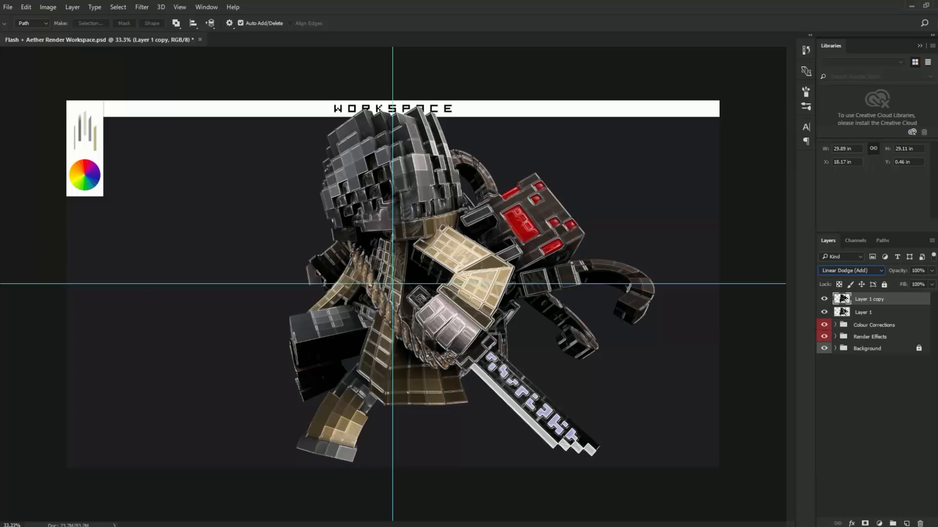
# Set up the Eraser with a soft round 600 px brush at 70% opacity.
pyautogui.press('e')
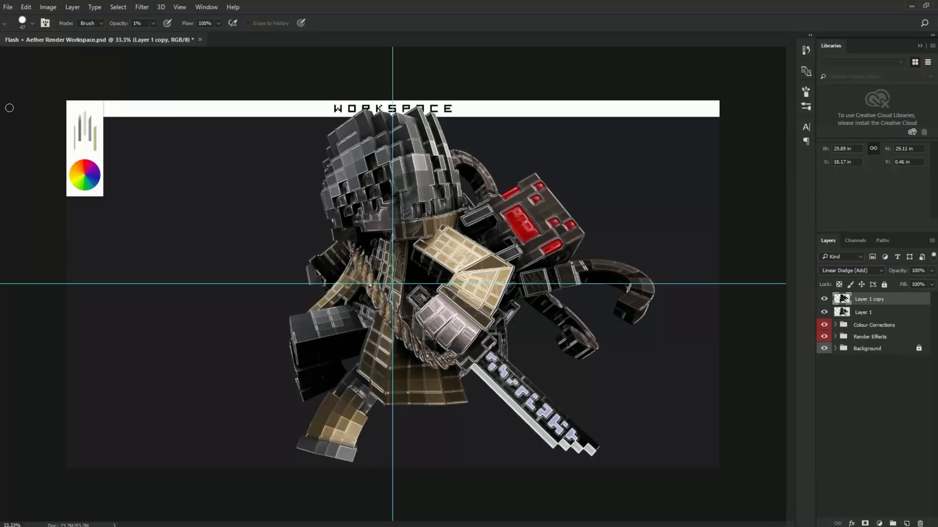
pyautogui.click(27, 24)
pyautogui.click(65, 123)
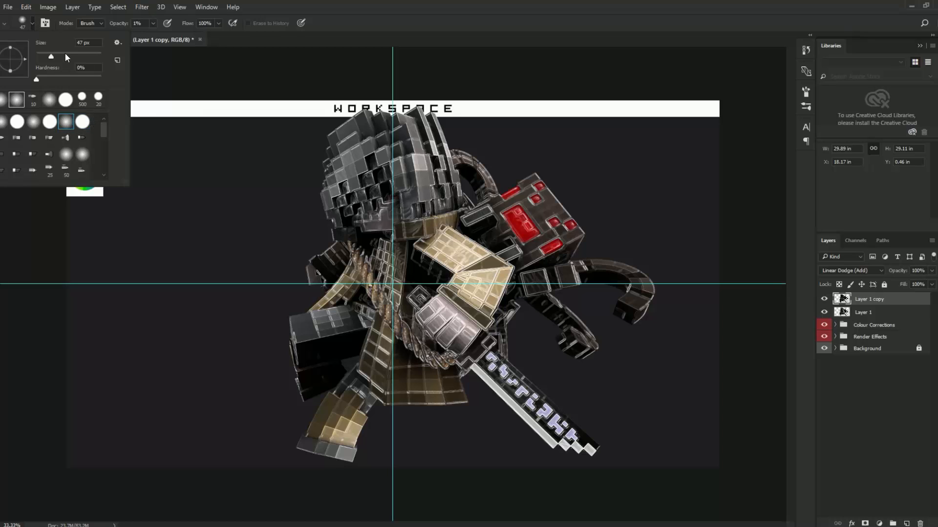
pyautogui.moveTo(85, 53); pyautogui.dragTo(94, 53)
pyautogui.write('700')
pyautogui.press('BackSpace')
pyautogui.write('600')
pyautogui.press('Return')
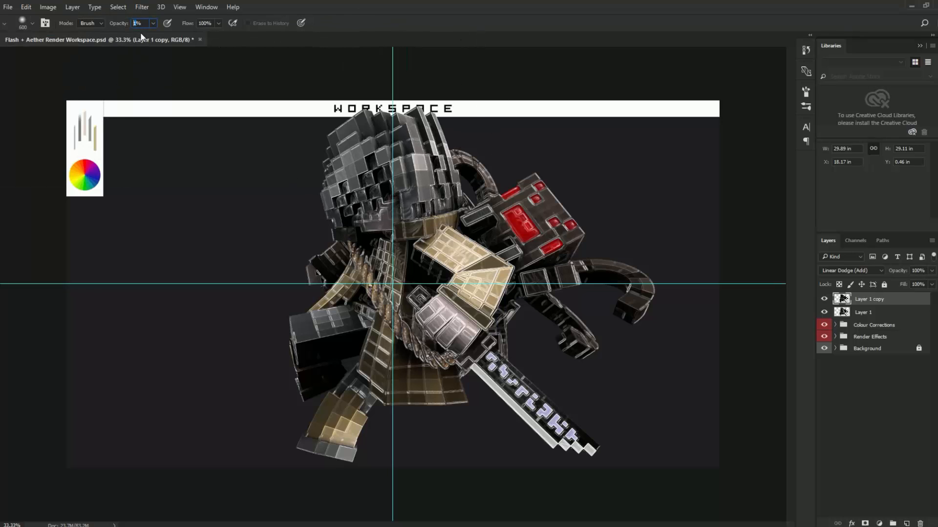
pyautogui.write('70')
# Partly erase the glowing edge effect over the character, spider and sword to leave only subtle highlights.
pyautogui.moveTo(416, 184)
pyautogui.mouseDown()
pyautogui.moveTo(376, 217)
pyautogui.moveTo(437, 156)
pyautogui.moveTo(359, 144)
pyautogui.moveTo(430, 268)
pyautogui.mouseUp()
pyautogui.moveTo(364, 293)
pyautogui.mouseDown()
pyautogui.moveTo(342, 337)
pyautogui.moveTo(352, 423)
pyautogui.moveTo(337, 445)
pyautogui.mouseUp()
pyautogui.moveTo(415, 318)
pyautogui.mouseDown()
pyautogui.moveTo(468, 381)
pyautogui.moveTo(537, 410)
pyautogui.moveTo(611, 274)
pyautogui.moveTo(482, 167)
pyautogui.mouseUp()
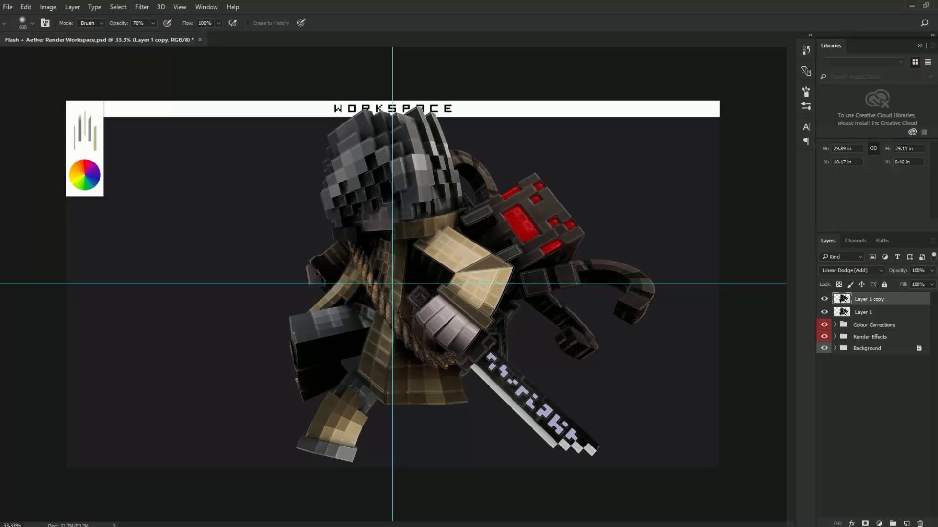
pyautogui.click(463, 325)
pyautogui.click(379, 271)
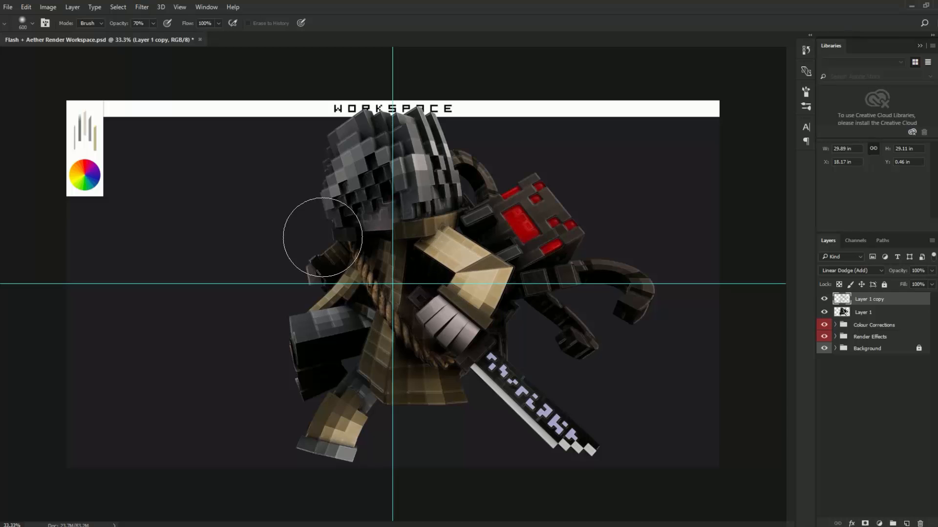
pyautogui.moveTo(322, 237)
pyautogui.mouseDown()
pyautogui.moveTo(385, 215)
pyautogui.moveTo(367, 256)
pyautogui.moveTo(397, 289)
pyautogui.moveTo(384, 264)
pyautogui.mouseUp()
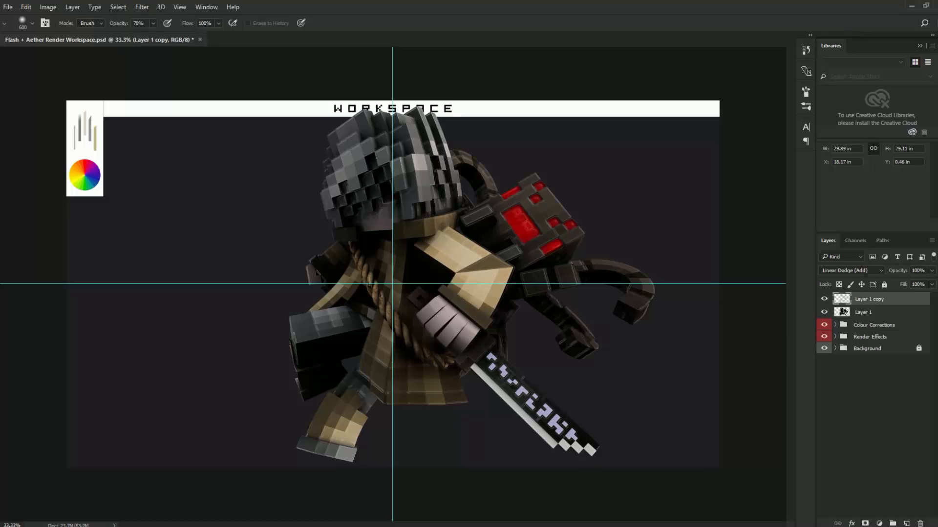
pyautogui.moveTo(539, 231); pyautogui.dragTo(469, 232)
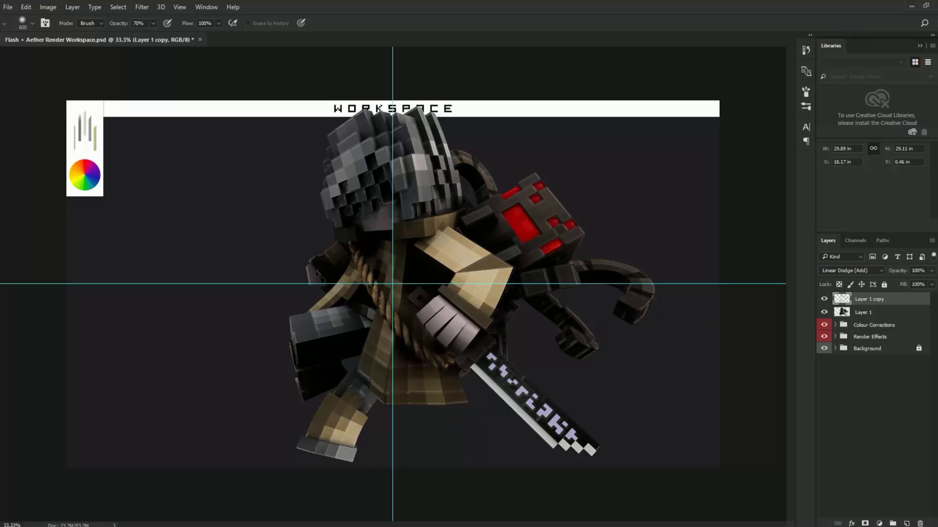
pyautogui.moveTo(547, 293); pyautogui.dragTo(581, 313)
pyautogui.moveTo(518, 381)
pyautogui.mouseDown()
pyautogui.moveTo(476, 369)
pyautogui.moveTo(552, 427)
pyautogui.mouseUp()
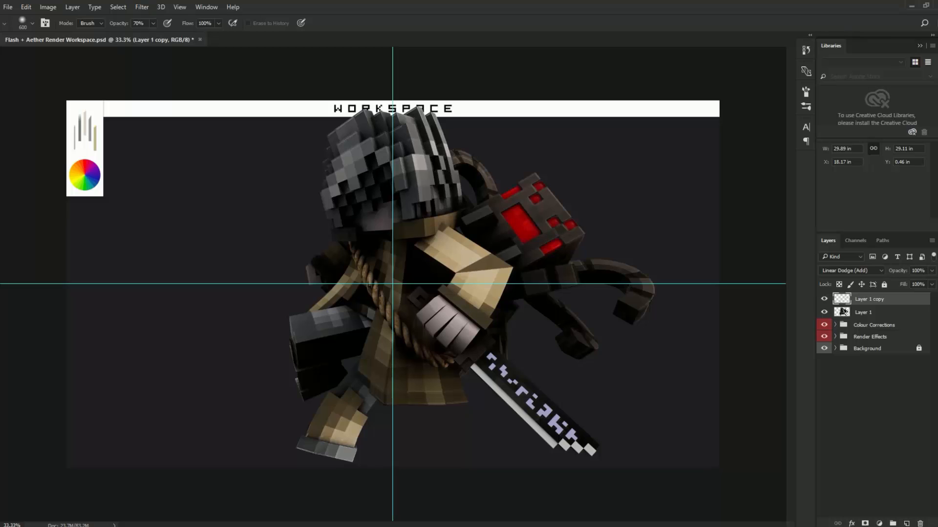
# Compare the render with and without the edge effect by toggling the visibility of Layer 1 copy.
pyautogui.click(823, 300)
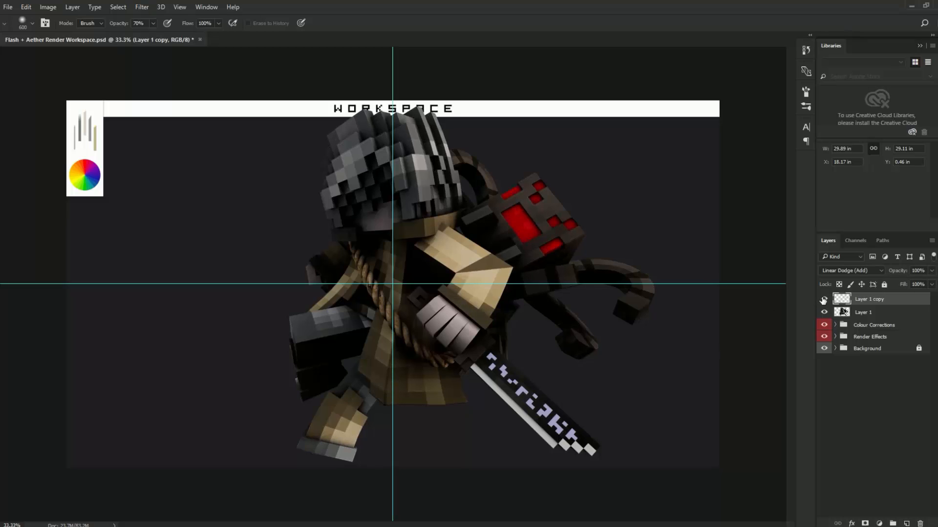
pyautogui.click(823, 299)
pyautogui.click(824, 299)
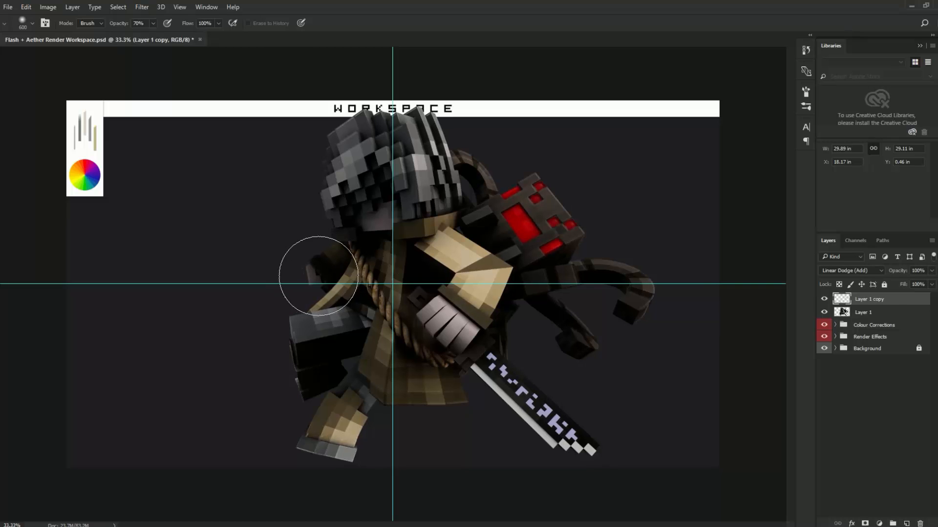
pyautogui.click(824, 299)
pyautogui.click(823, 299)
pyautogui.click(823, 298)
pyautogui.click(823, 299)
pyautogui.click(824, 299)
pyautogui.click(823, 299)
pyautogui.click(824, 299)
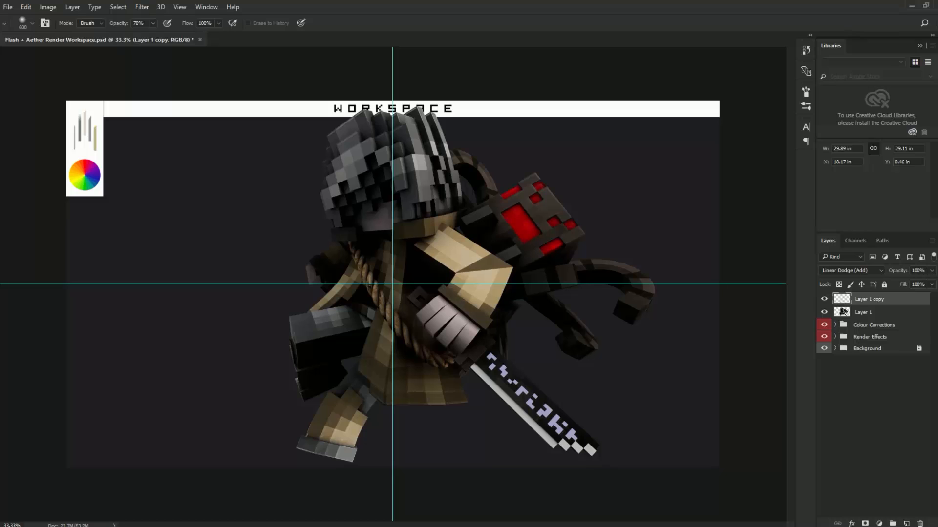
# Merge Layer 1 copy and Layer 1 into a single layer.
pyautogui.keyDown('shift'); pyautogui.click(842, 311); pyautogui.keyUp('shift')
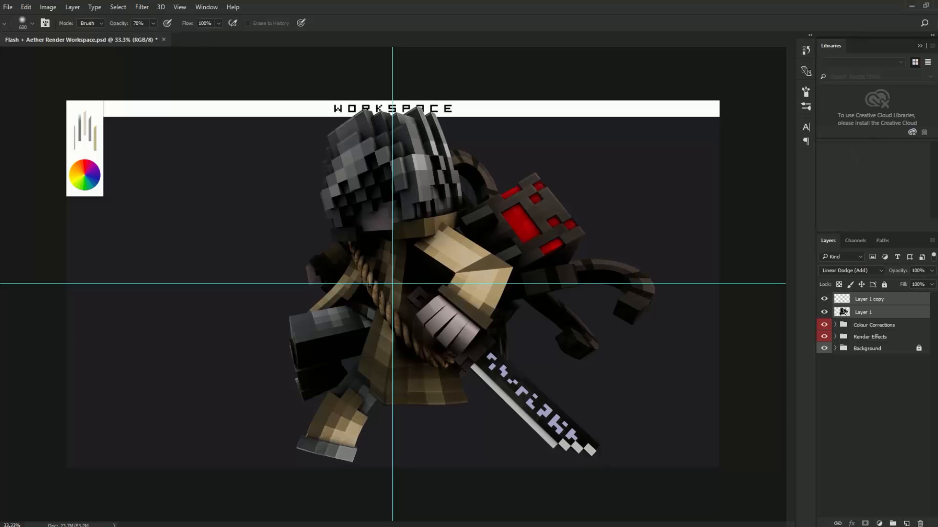
pyautogui.rightClick(843, 311)
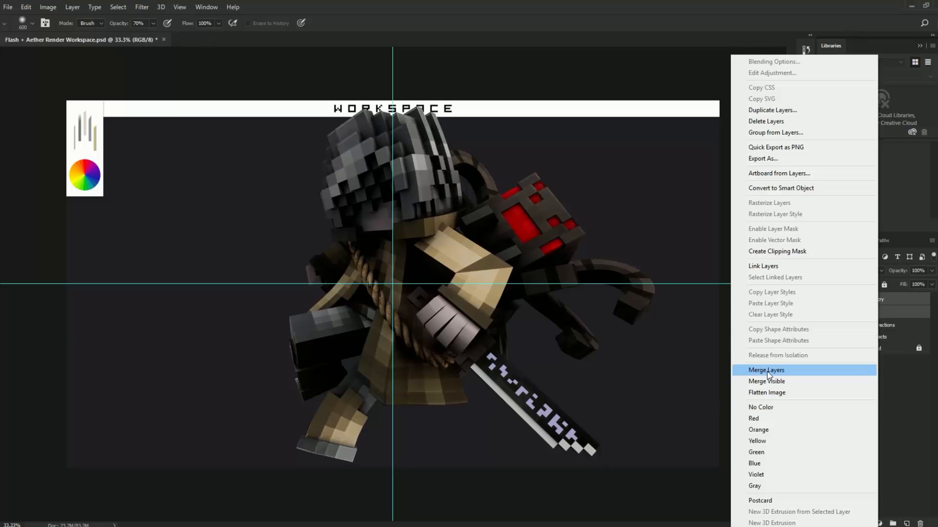
pyautogui.click(839, 369)
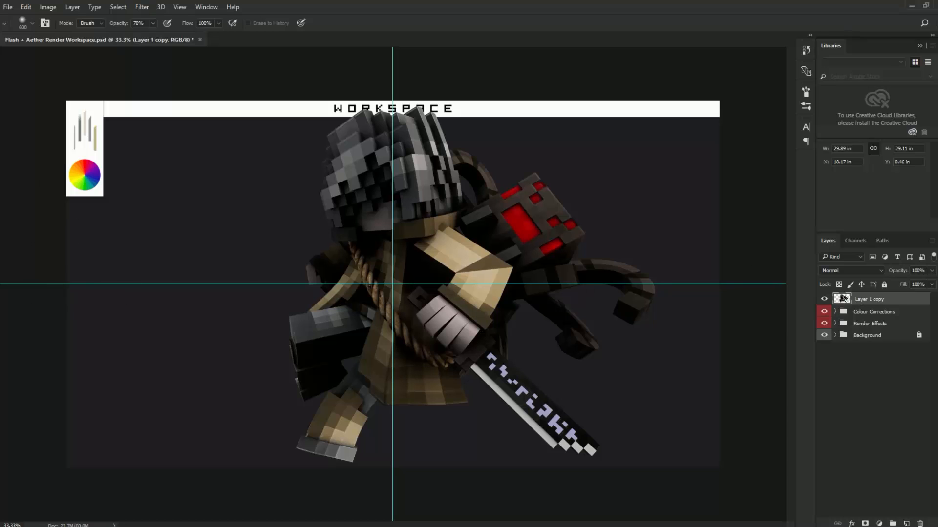
# Review the 10 px round-point bristle brush's Brush Tip Shape and Transfer settings.
pyautogui.press('p')
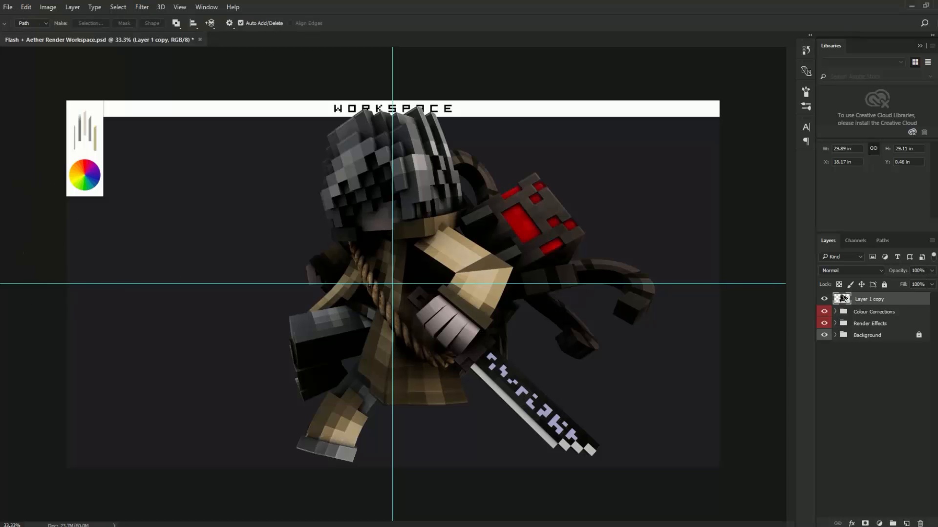
pyautogui.press('b')
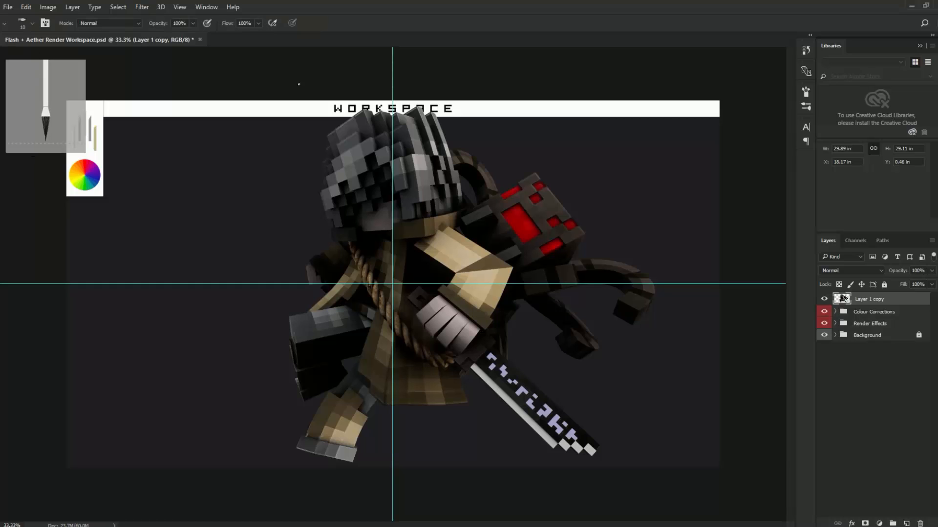
pyautogui.click(31, 23)
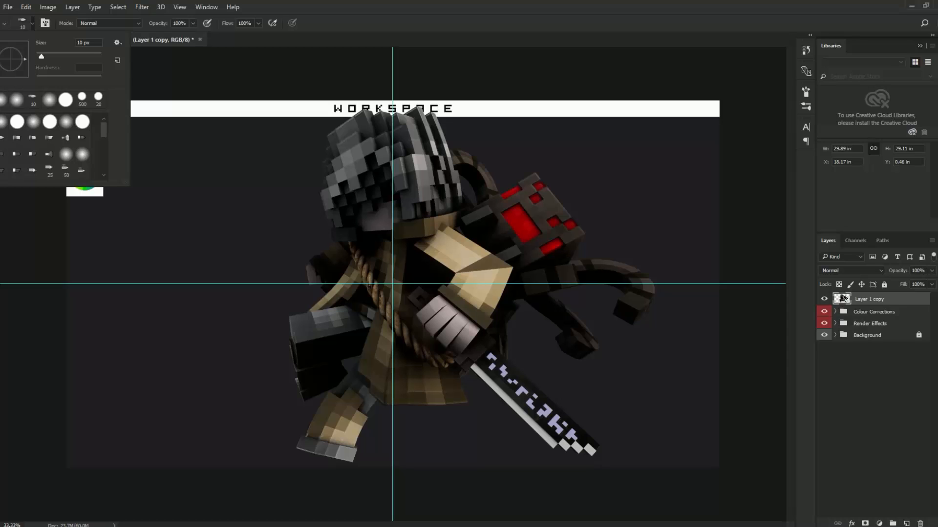
pyautogui.click(3, 138)
pyautogui.click(31, 100)
pyautogui.click(805, 106)
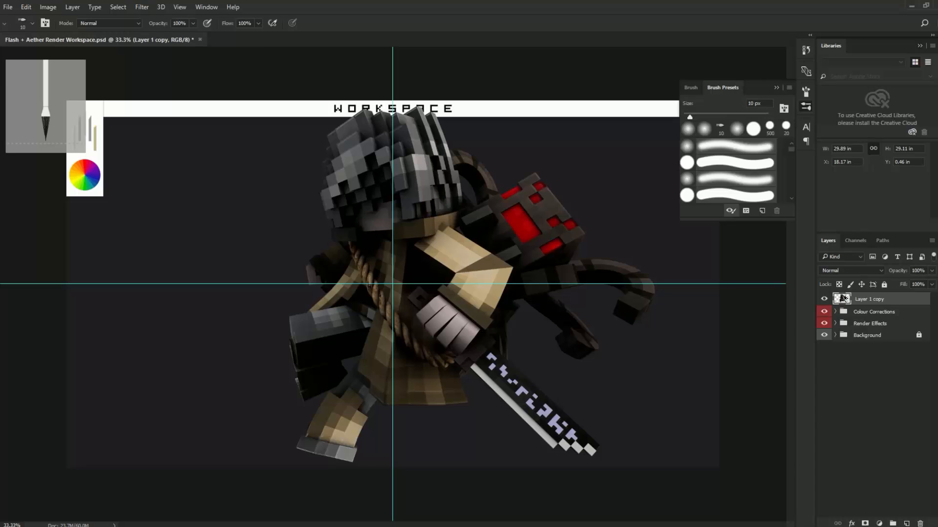
pyautogui.click(806, 92)
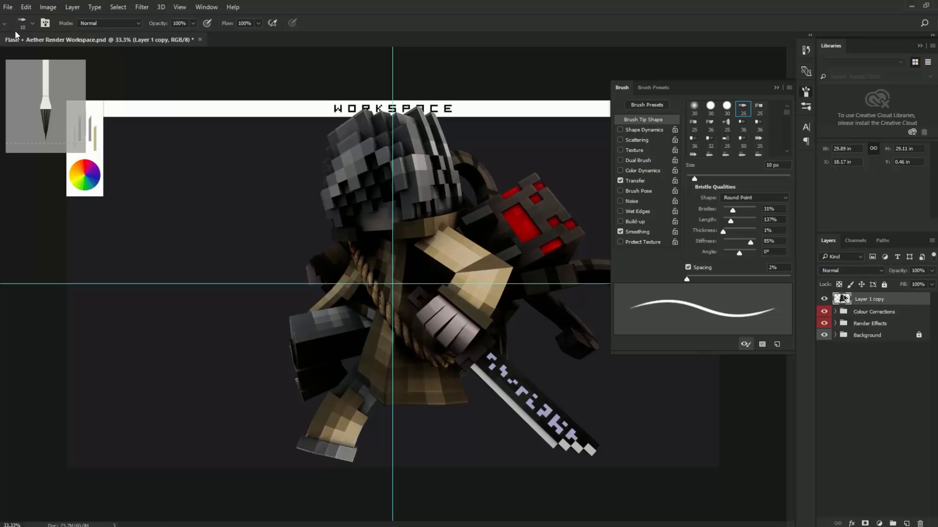
pyautogui.click(635, 181)
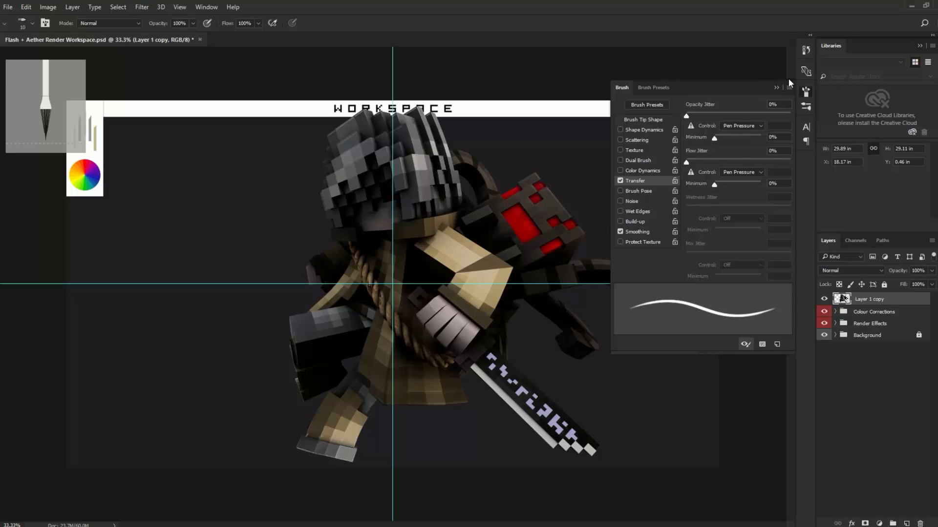
pyautogui.click(805, 92)
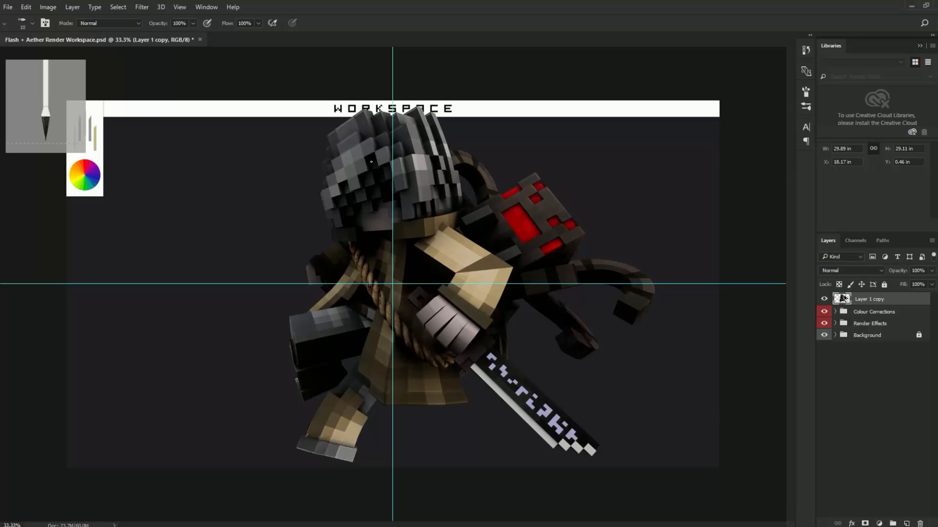
# Add a new empty layer above the merged render layer.
pyautogui.press('p')
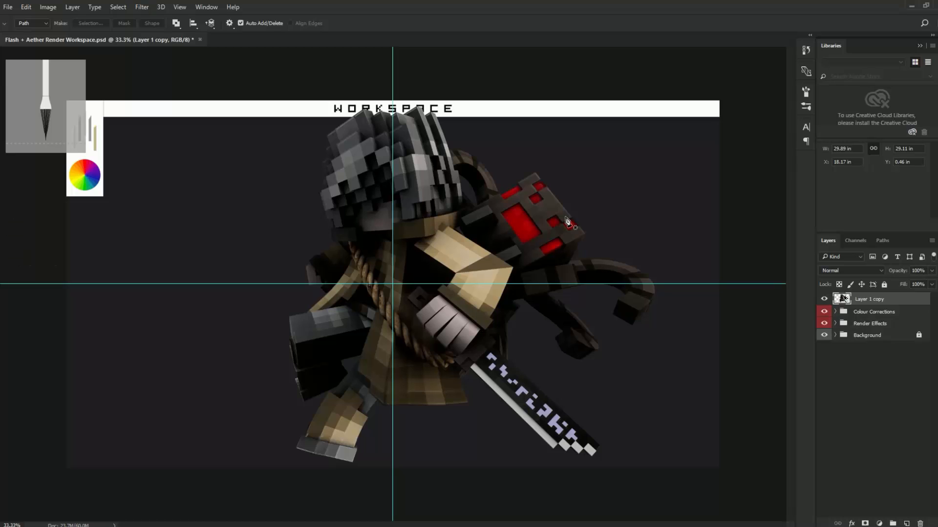
pyautogui.click(906, 524)
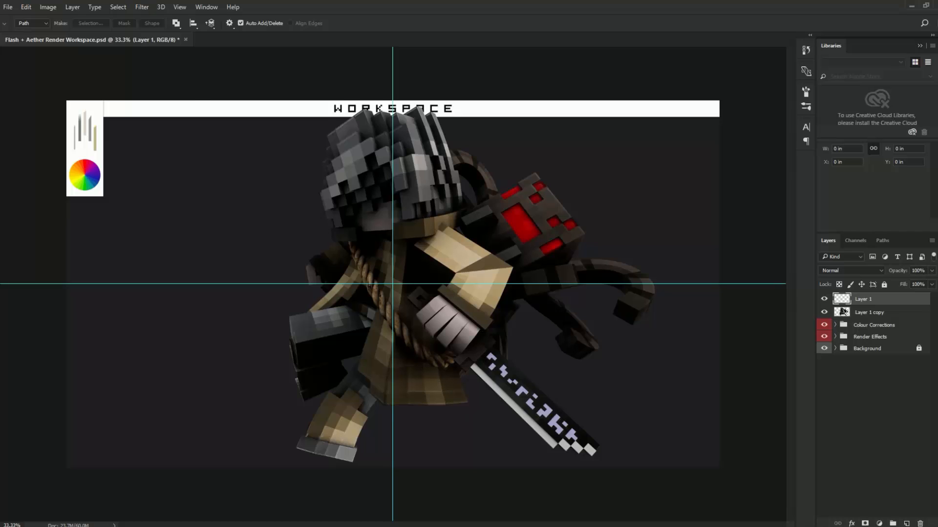
pyautogui.hotkey('alt', 'Tab')
pyautogui.hotkey('alt', 'Tab')
# Set up the Brush with a soft round 300 px tip for painting glow.
pyautogui.hotkey('ctrl', '+')
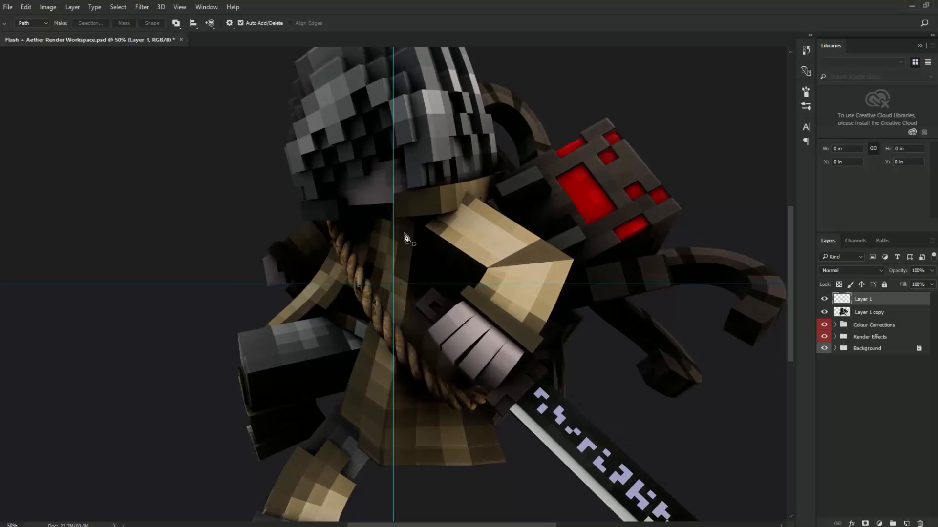
pyautogui.scroll(1, 406, 236)
pyautogui.press('b')
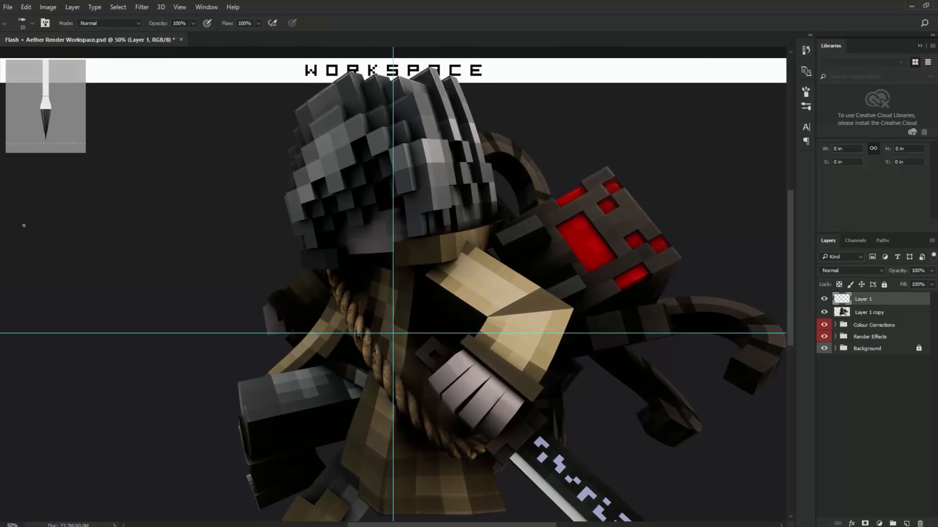
pyautogui.click(33, 23)
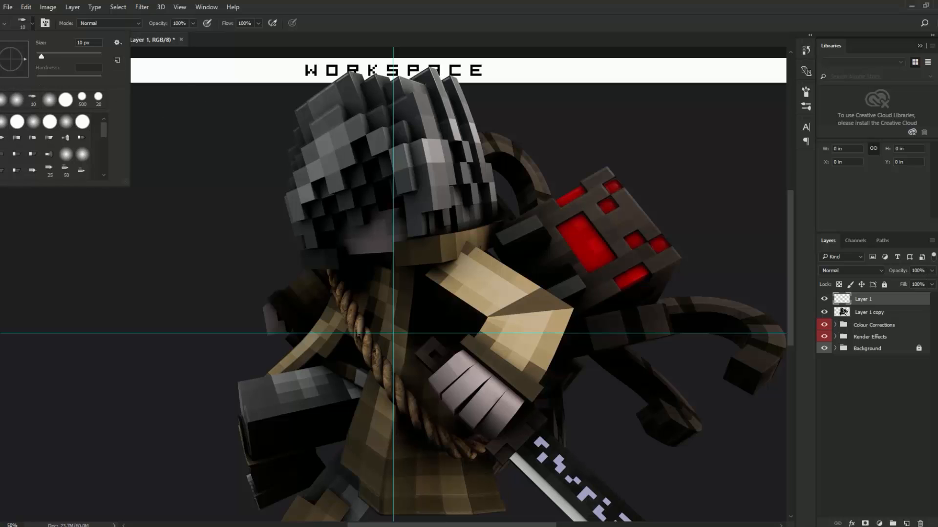
pyautogui.click(4, 122)
pyautogui.moveTo(56, 53); pyautogui.dragTo(94, 55)
pyautogui.write('400')
pyautogui.press('Return')
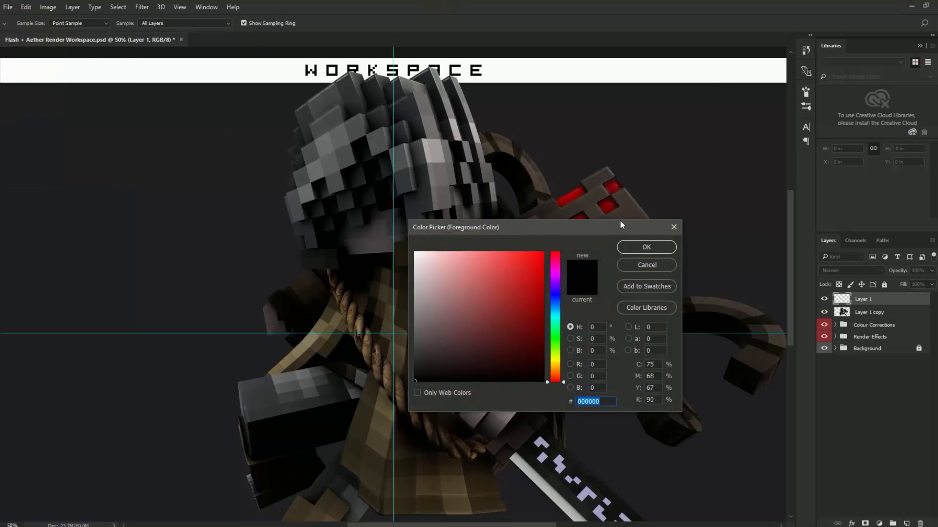
# Set the foreground colour to a bright red for the spider's glow.
pyautogui.moveTo(619, 220); pyautogui.dragTo(371, 220)
pyautogui.click(574, 230)
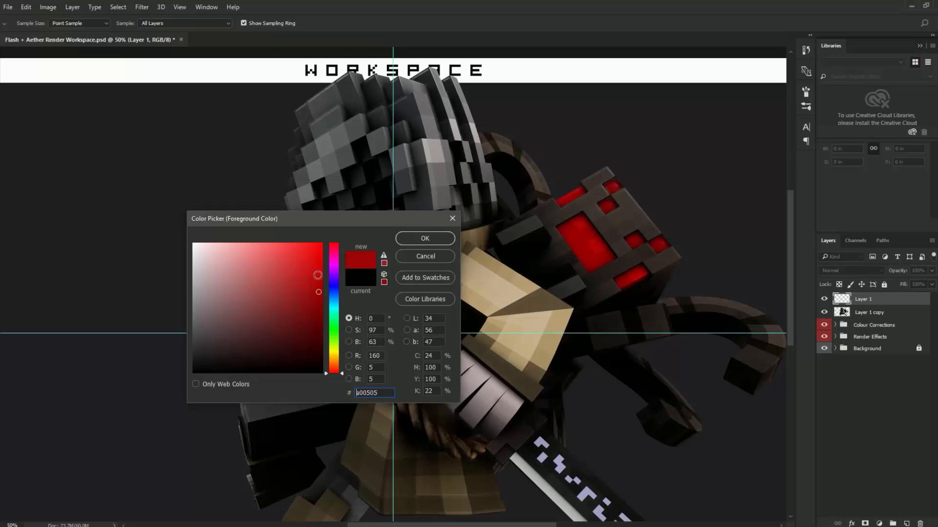
pyautogui.moveTo(309, 289); pyautogui.dragTo(337, 174)
pyautogui.moveTo(334, 259); pyautogui.dragTo(341, 214)
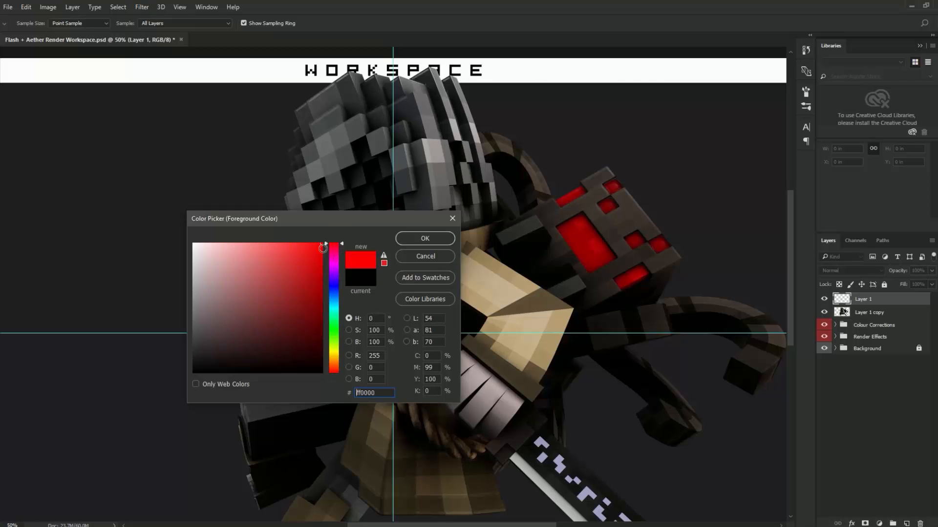
pyautogui.moveTo(323, 248)
pyautogui.mouseDown()
pyautogui.moveTo(317, 238)
pyautogui.moveTo(309, 243)
pyautogui.mouseUp()
pyautogui.click(423, 239)
pyautogui.press('b')
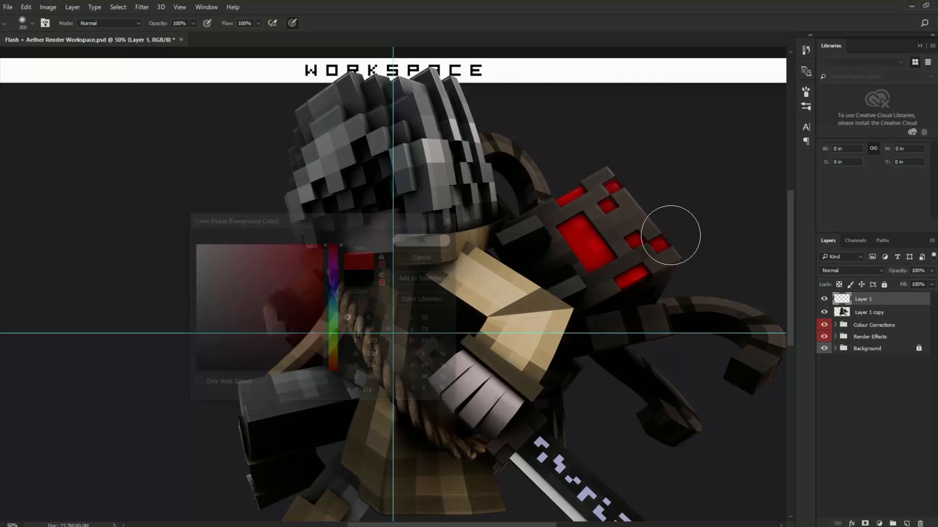
# Paint soft red over the spider's head, covering all of its red eyes.
pyautogui.moveTo(581, 230); pyautogui.dragTo(620, 275)
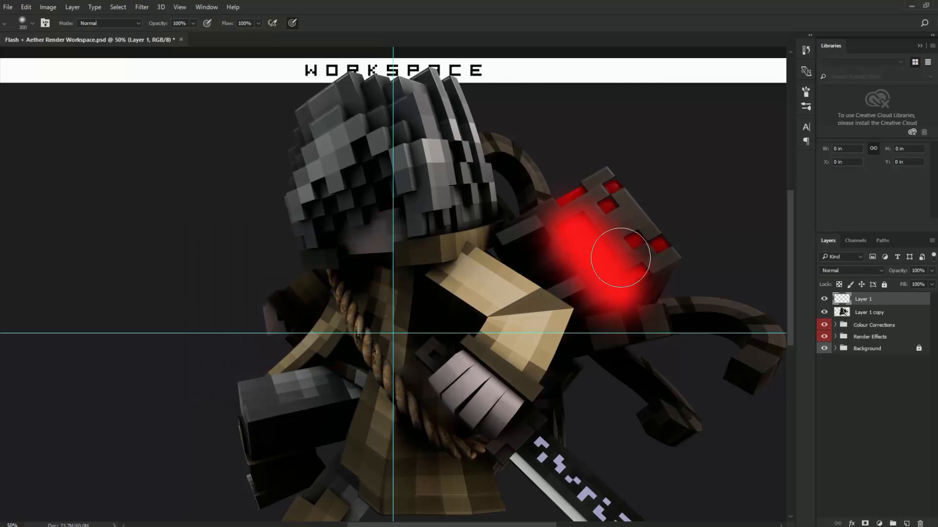
pyautogui.hotkey('ctrl', 'z')
pyautogui.moveTo(581, 234); pyautogui.dragTo(598, 261)
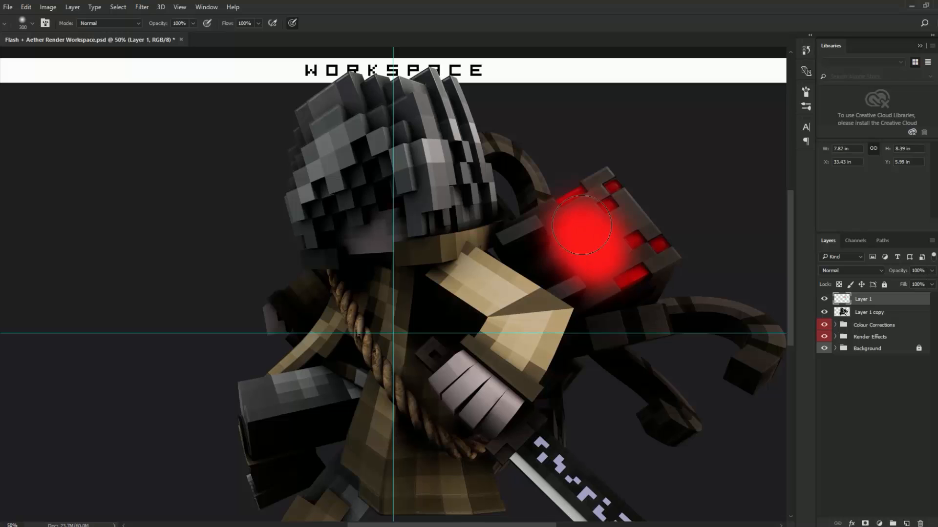
pyautogui.moveTo(578, 222)
pyautogui.mouseDown()
pyautogui.moveTo(582, 195)
pyautogui.moveTo(564, 205)
pyautogui.moveTo(615, 210)
pyautogui.mouseUp()
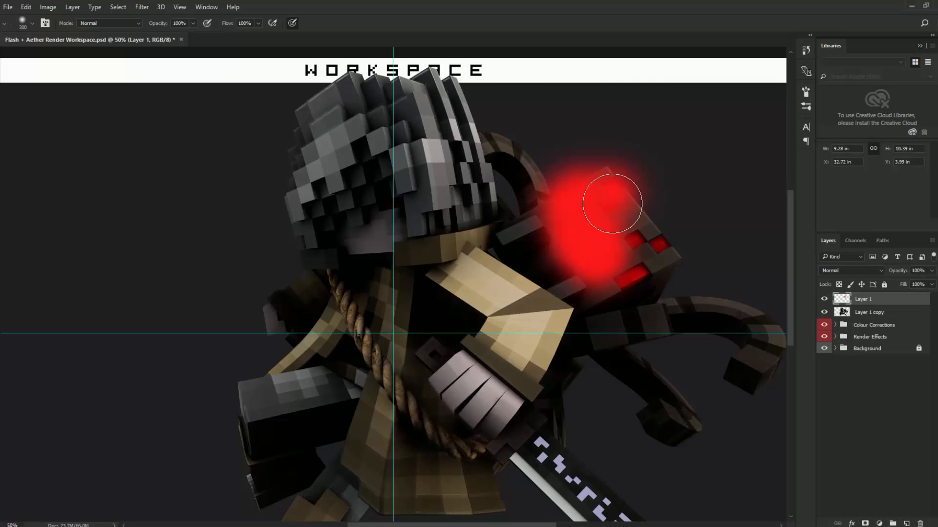
pyautogui.moveTo(639, 244)
pyautogui.mouseDown()
pyautogui.moveTo(634, 239)
pyautogui.moveTo(661, 248)
pyautogui.moveTo(643, 274)
pyautogui.moveTo(623, 278)
pyautogui.mouseUp()
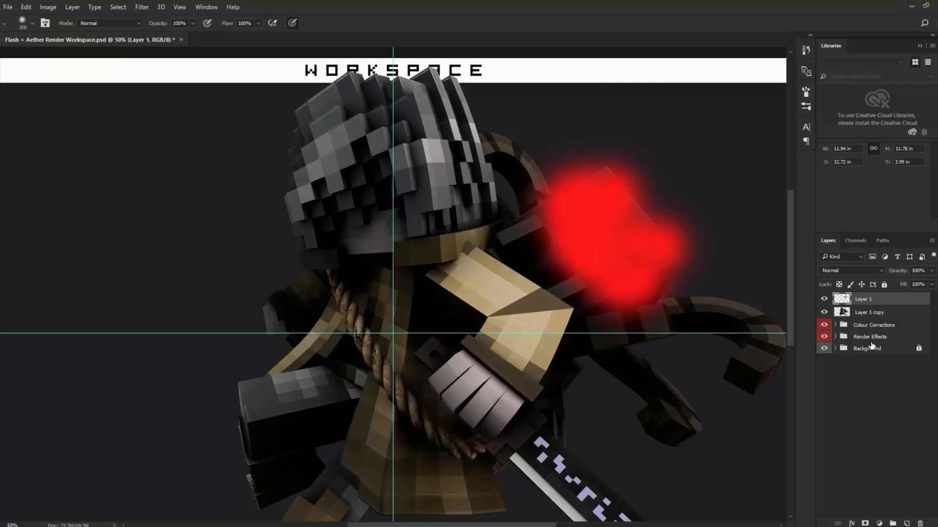
# Set the red glow layer to Screen blending with 20% fill.
pyautogui.click(851, 271)
pyautogui.click(835, 347)
pyautogui.press('Up')
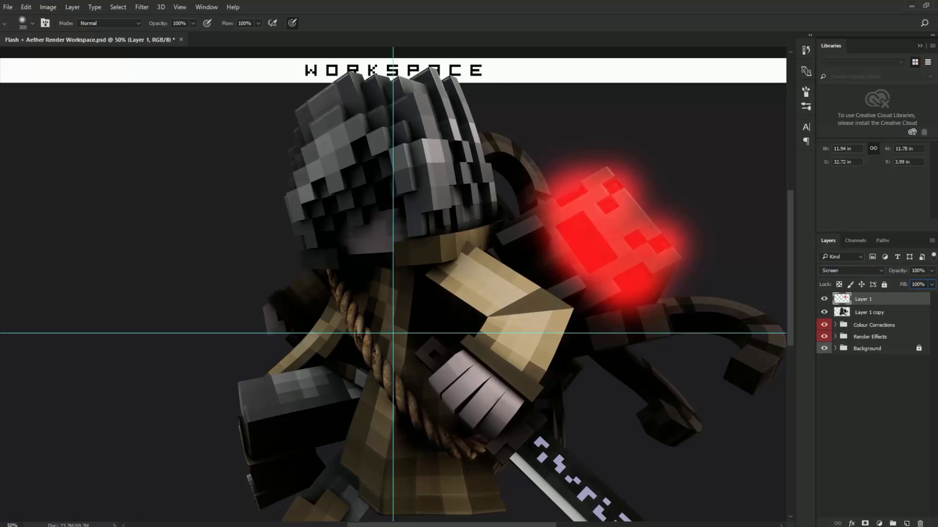
pyautogui.press('BackSpace')
pyautogui.press('Return')
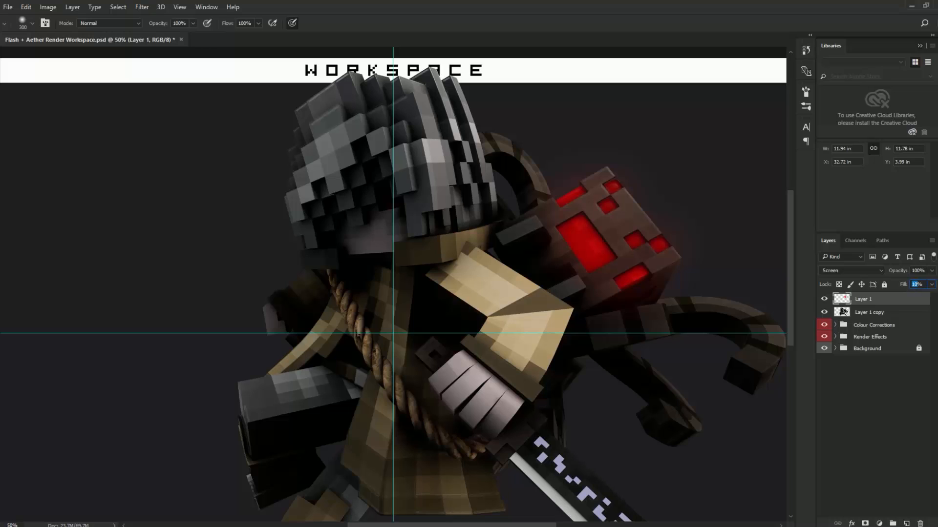
pyautogui.write('20')
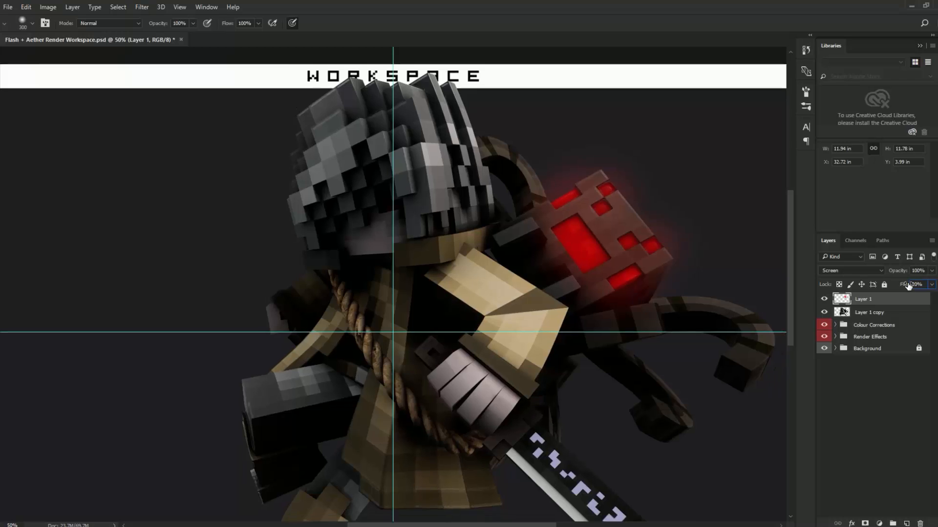
# Compare the render with and without the red glow, and try a single red dab on the hood and undo it.
pyautogui.hotkey('ctrl', '-')
pyautogui.click(825, 300)
pyautogui.click(825, 300)
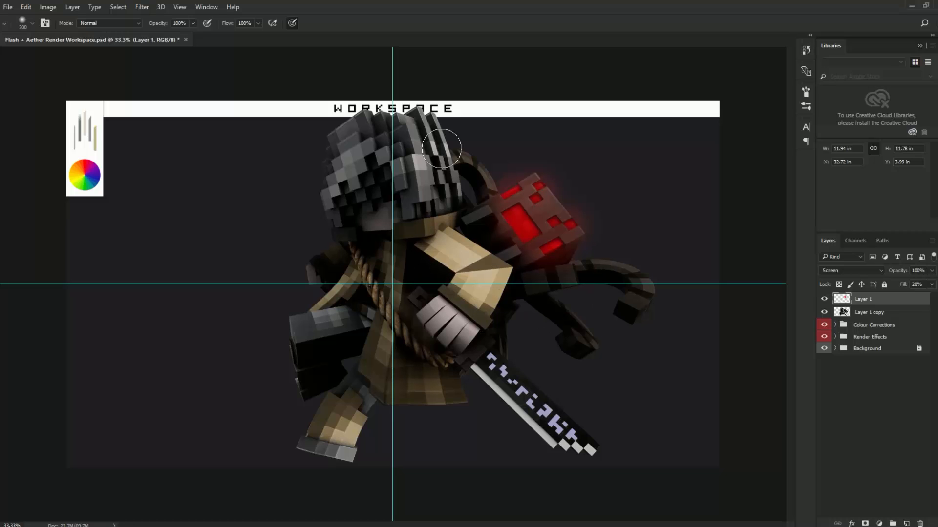
pyautogui.click(393, 190)
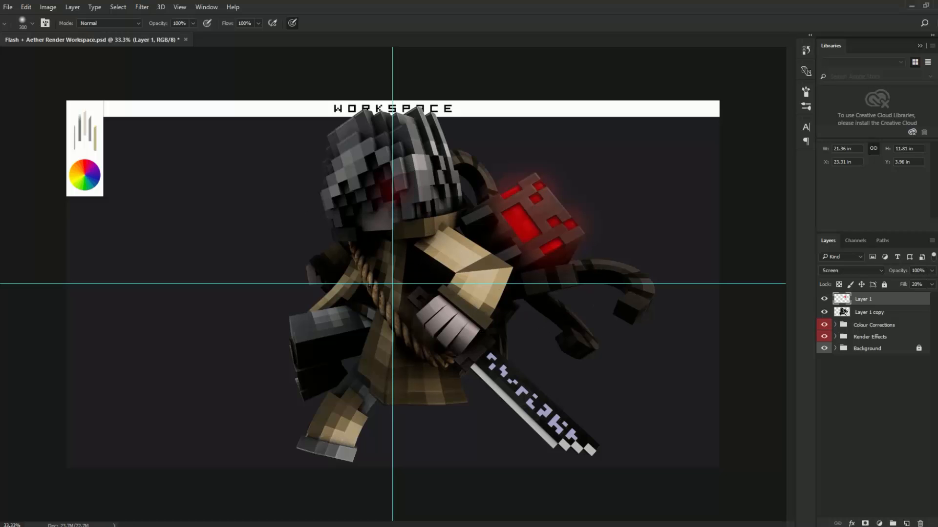
pyautogui.hotkey('ctrl', 'z')
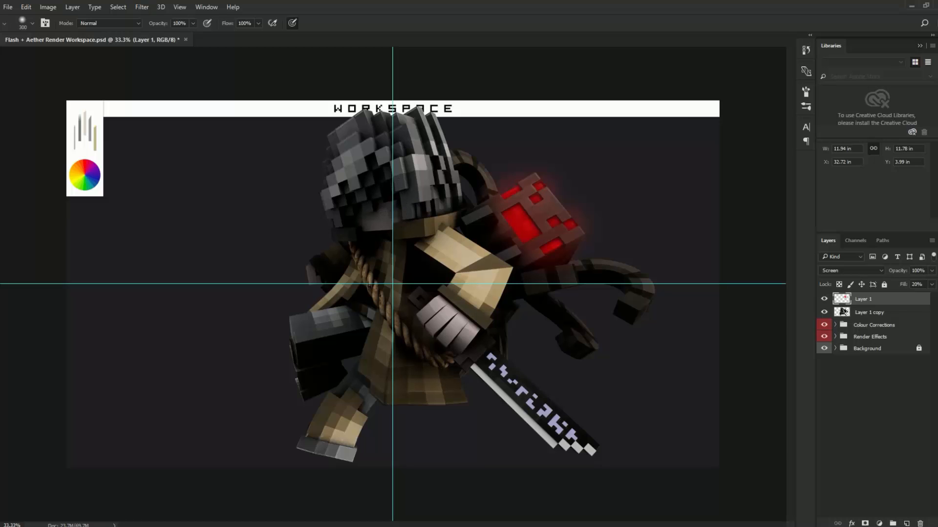
# Set the foreground colour to light blue, a9d1ff, for the sword's glow.
pyautogui.hotkey('ctrl', '+')
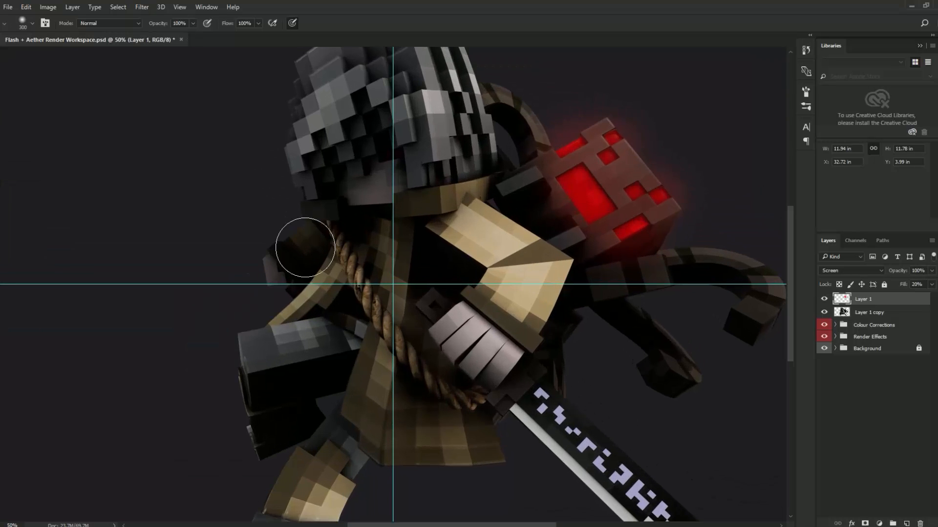
pyautogui.scroll(-2, 303, 241)
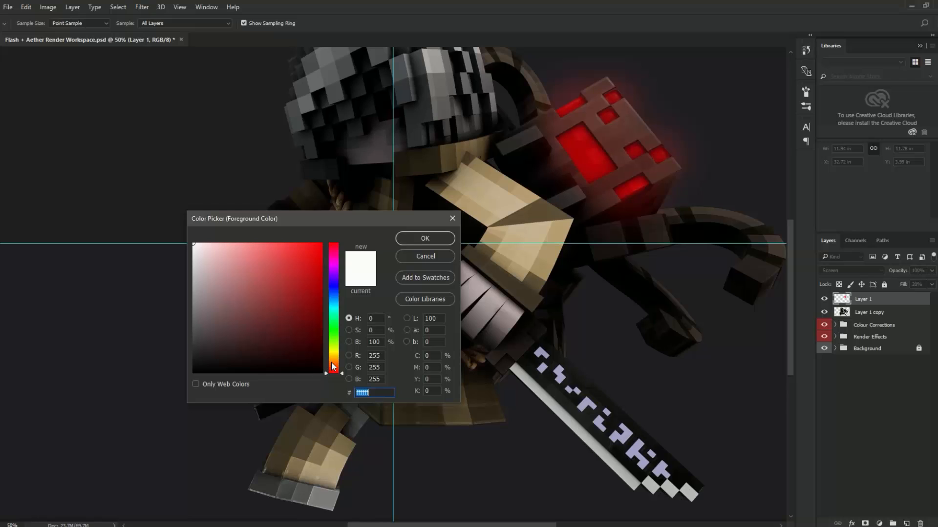
pyautogui.moveTo(335, 266); pyautogui.dragTo(337, 297)
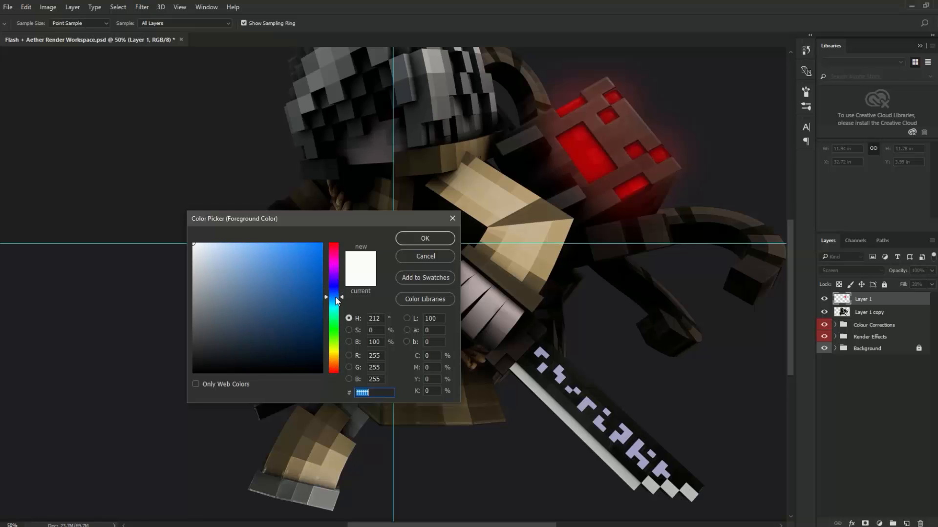
pyautogui.click(254, 243)
pyautogui.moveTo(255, 244); pyautogui.dragTo(236, 243)
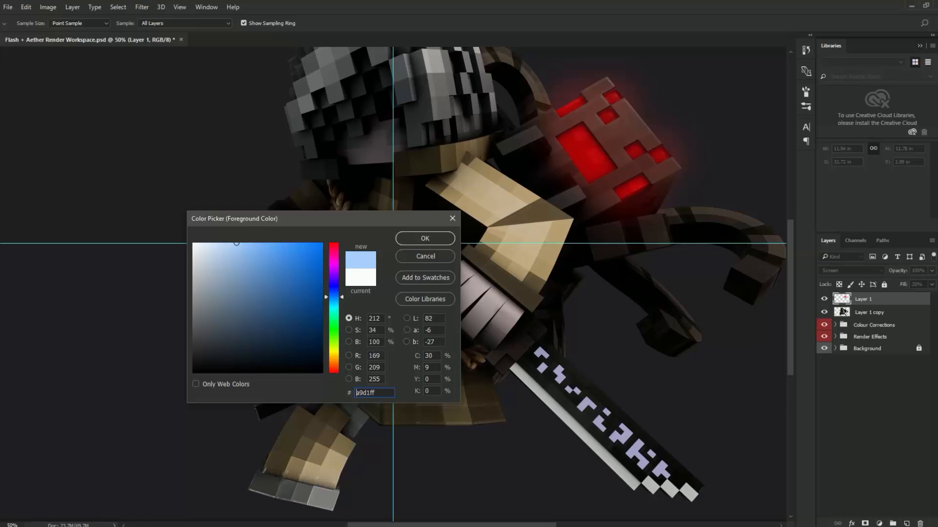
pyautogui.click(423, 237)
# Paint a soft light-blue glow along the sword blade on the glow layer, checking it against the unpainted version.
pyautogui.moveTo(532, 363)
pyautogui.mouseDown()
pyautogui.moveTo(686, 498)
pyautogui.moveTo(527, 343)
pyautogui.moveTo(622, 441)
pyautogui.moveTo(538, 365)
pyautogui.moveTo(597, 435)
pyautogui.moveTo(605, 430)
pyautogui.moveTo(681, 489)
pyautogui.mouseUp()
pyautogui.hotkey('ctrl', 'z')
pyautogui.hotkey('ctrl', 'z')
pyautogui.hotkey('ctrl', 'z')
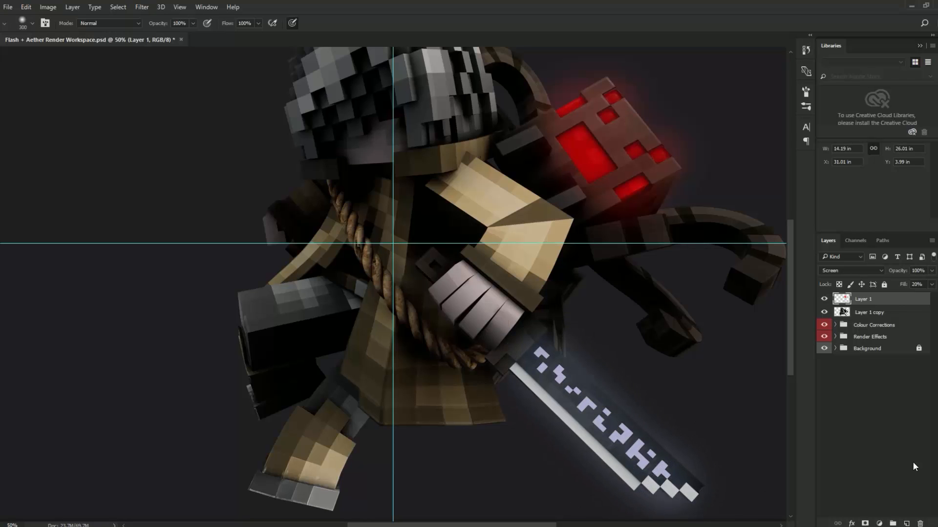
# Add a new empty layer above the glow layer and switch to the Polygonal Lasso tool for the shadowed face area.
pyautogui.scroll(5, 373, 182)
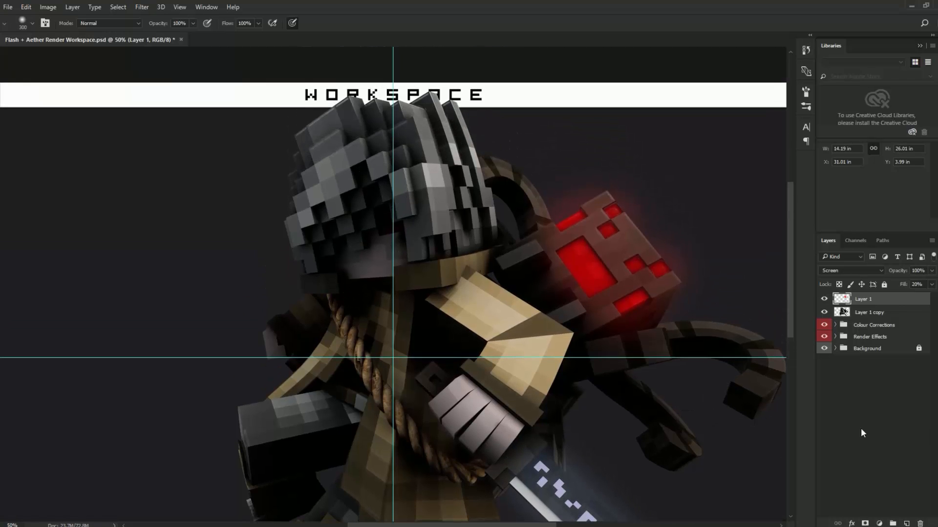
pyautogui.click(906, 523)
pyautogui.hotkey('ctrl', '+')
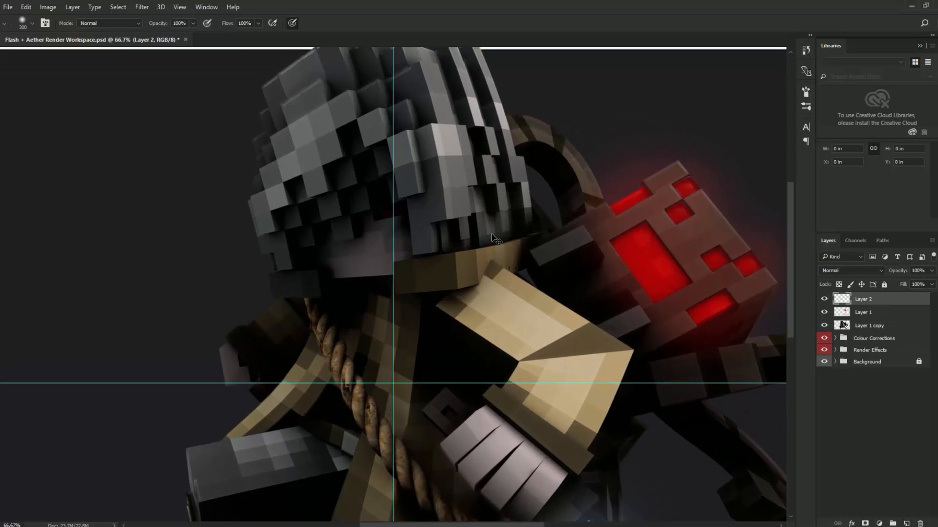
pyautogui.scroll(2, 492, 234)
pyautogui.hotkey('ctrl', '+')
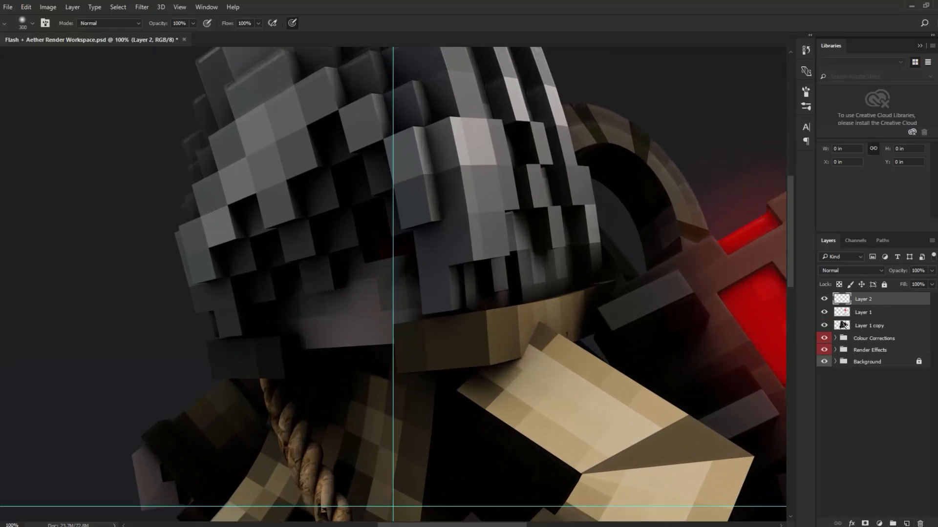
pyautogui.scroll(1, 251, 169)
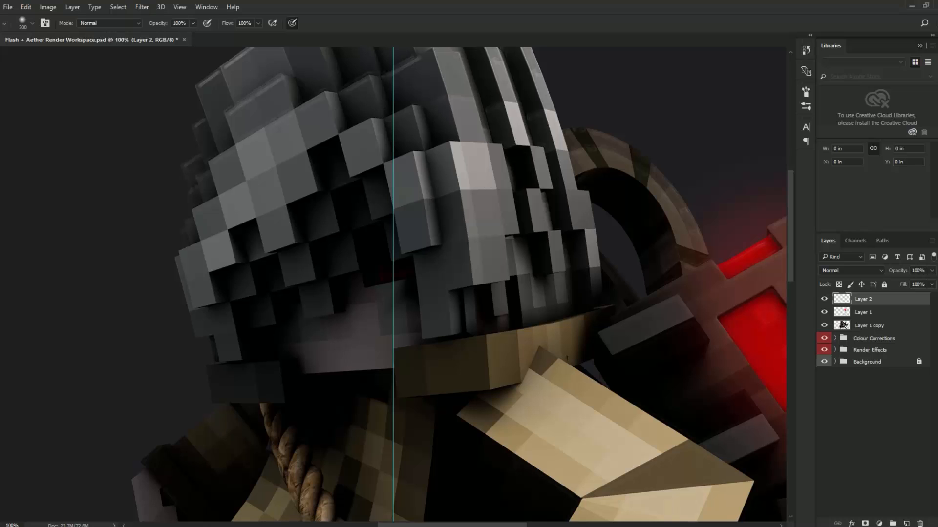
pyautogui.hotkey('ctrl', '+')
pyautogui.scroll(1, 142, 282)
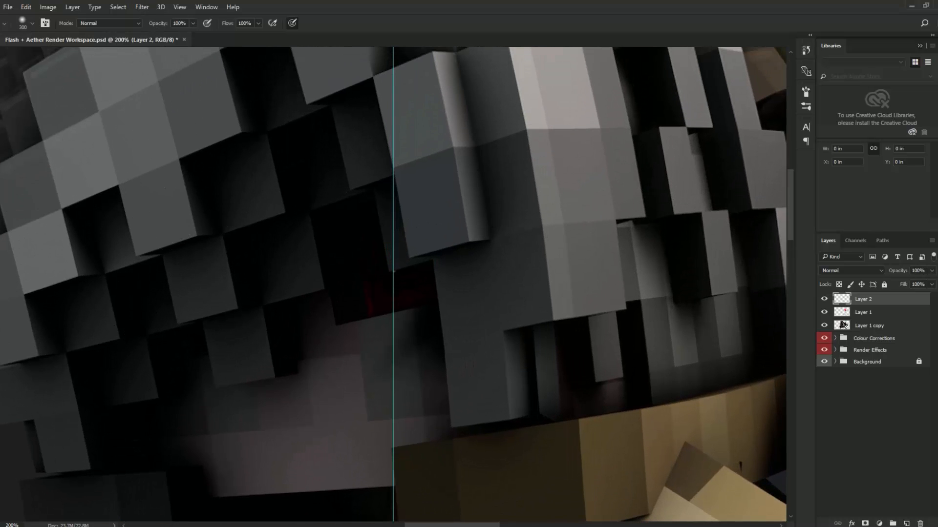
pyautogui.press('l')
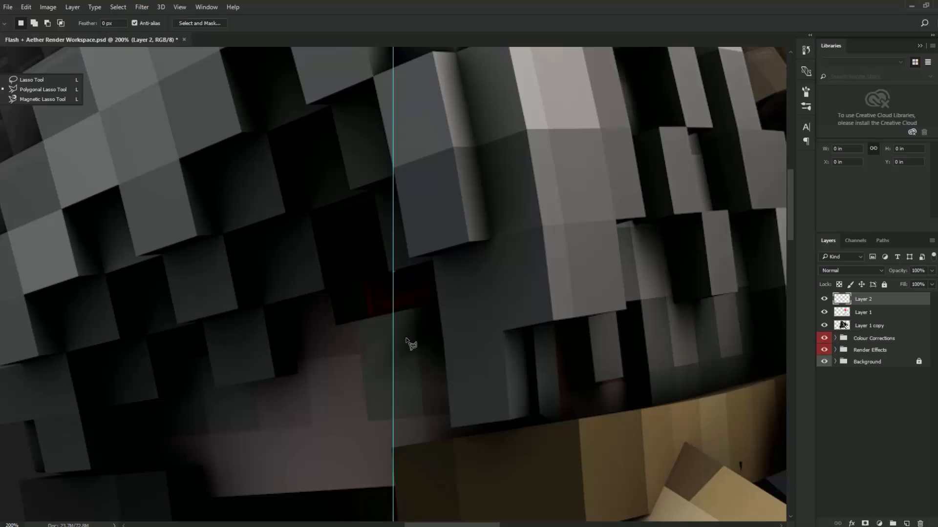
pyautogui.moveTo(343, 210)
pyautogui.mouseDown()
pyautogui.moveTo(375, 322)
pyautogui.moveTo(344, 220)
pyautogui.moveTo(375, 198)
pyautogui.moveTo(368, 314)
pyautogui.mouseUp()
pyautogui.click(449, 199)
pyautogui.click(439, 302)
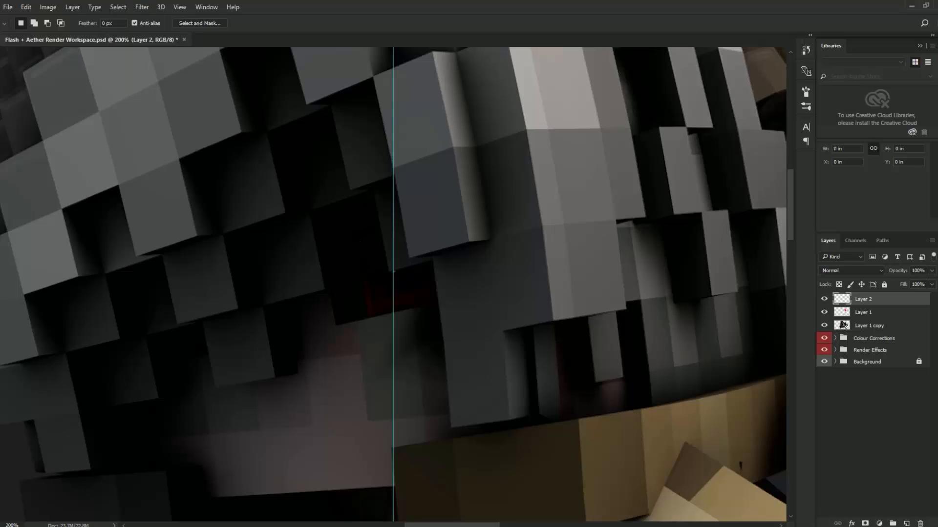
pyautogui.click(336, 325)
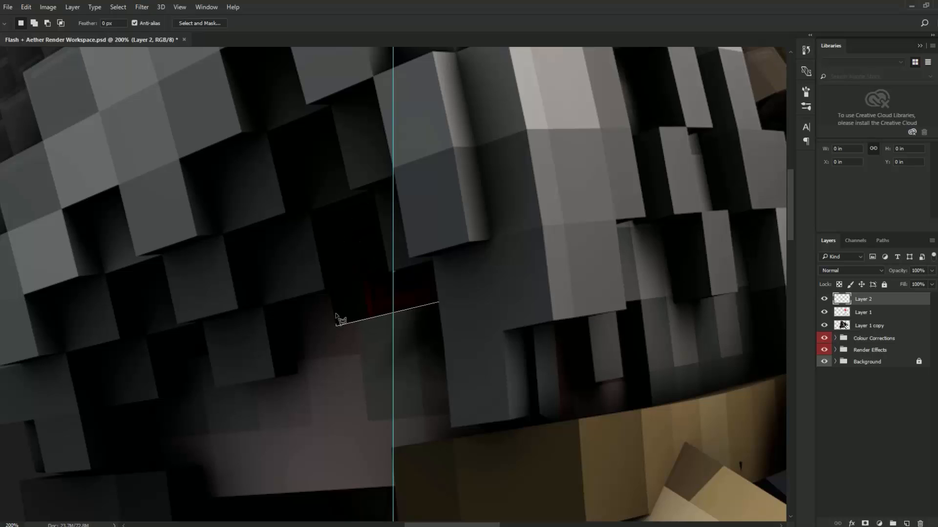
pyautogui.click(313, 219)
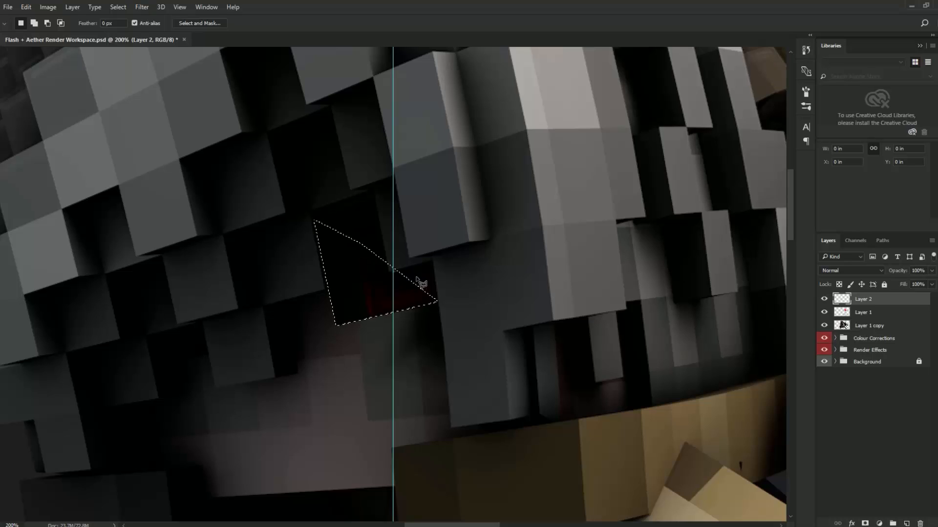
pyautogui.click(438, 303)
pyautogui.click(453, 311)
pyautogui.doubleClick(454, 315)
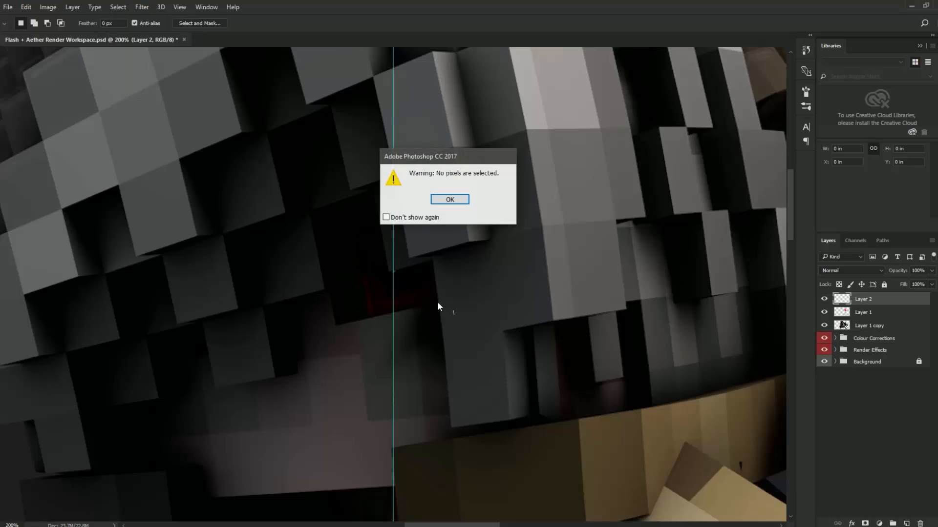
pyautogui.press('Return')
# Outline the L-shaped dark eye area beneath the hair with a closed polygonal selection.
pyautogui.click(439, 303)
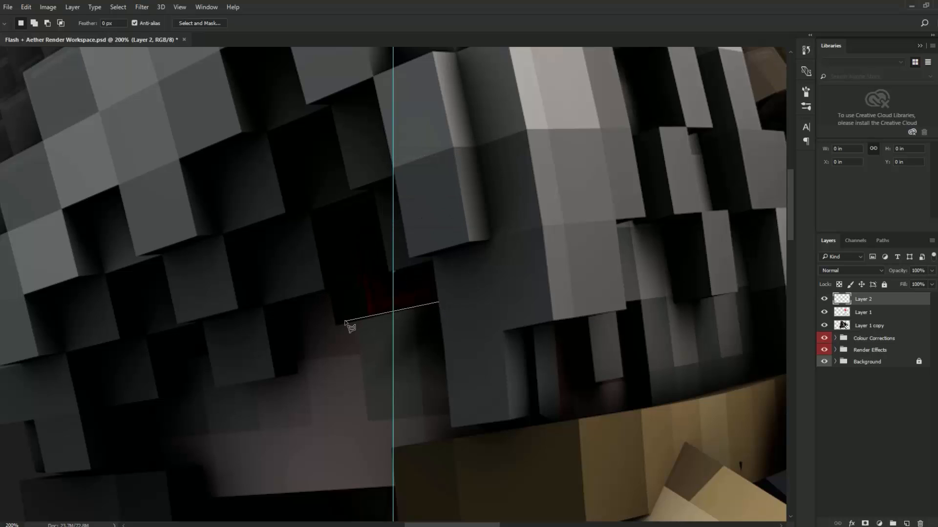
pyautogui.click(336, 325)
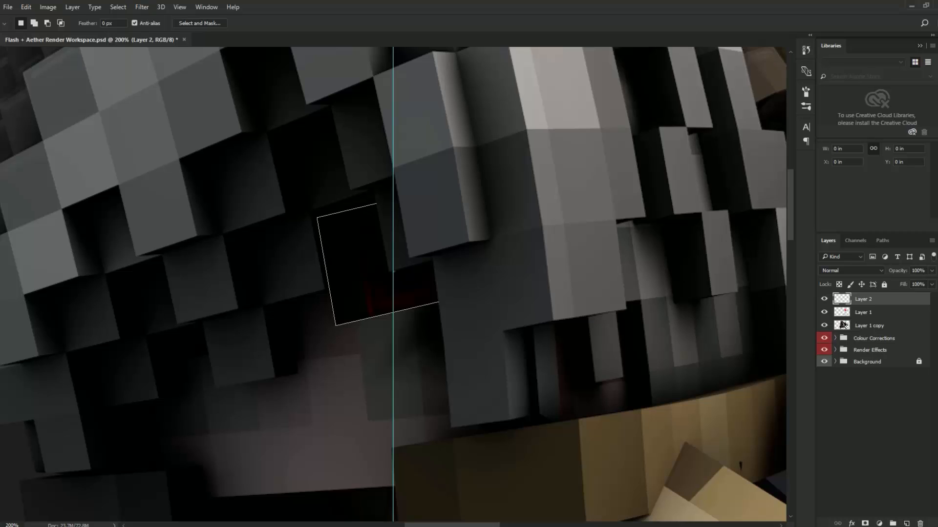
pyautogui.click(375, 200)
pyautogui.click(387, 272)
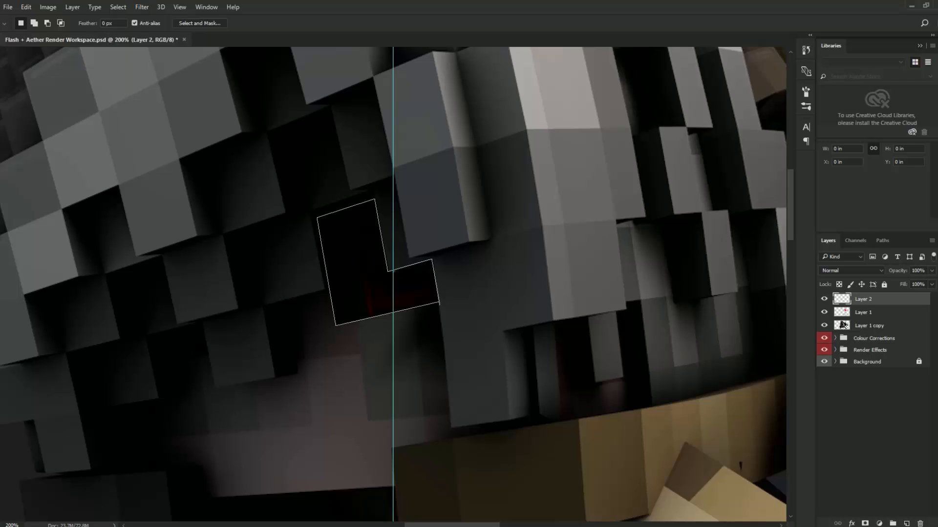
pyautogui.doubleClick(439, 302)
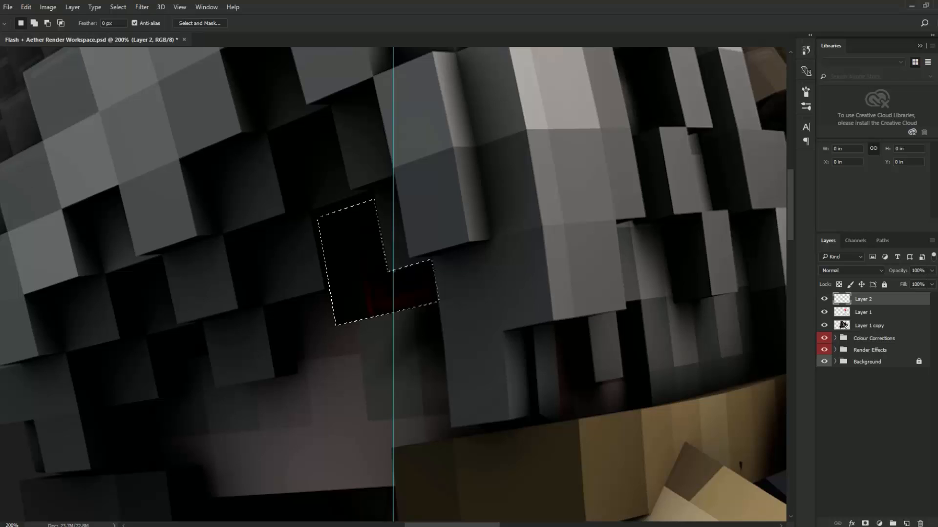
# Paint the selected eye area white, ffffff, with a soft 40 px brush and clear the selection.
pyautogui.press('b')
pyautogui.click(1, 356)
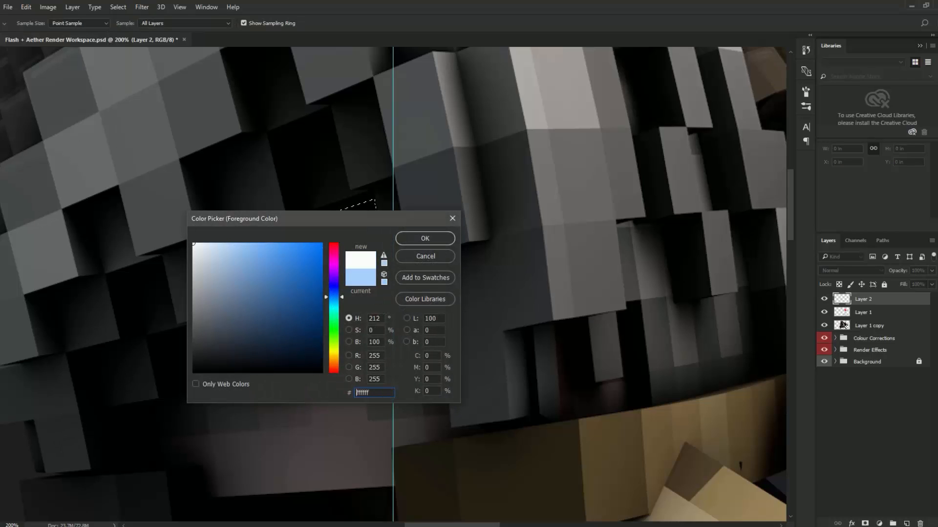
pyautogui.click(423, 239)
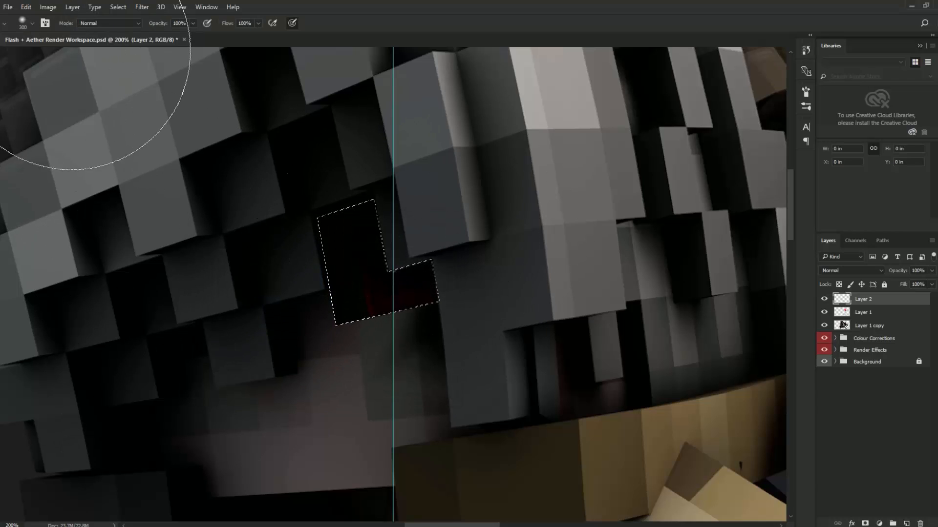
pyautogui.click(32, 23)
pyautogui.moveTo(65, 56); pyautogui.dragTo(49, 55)
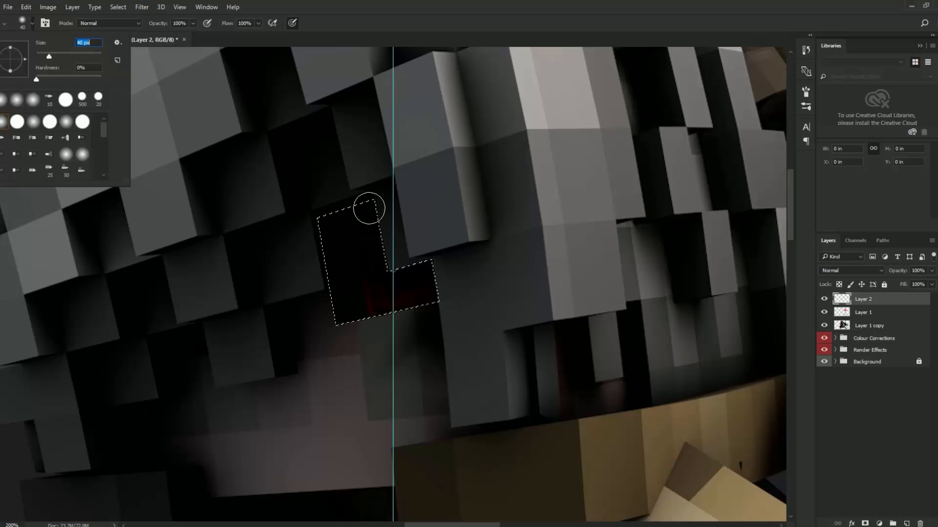
pyautogui.moveTo(368, 207)
pyautogui.mouseDown()
pyautogui.moveTo(267, 240)
pyautogui.moveTo(261, 252)
pyautogui.moveTo(317, 277)
pyautogui.moveTo(417, 289)
pyautogui.moveTo(468, 311)
pyautogui.mouseUp()
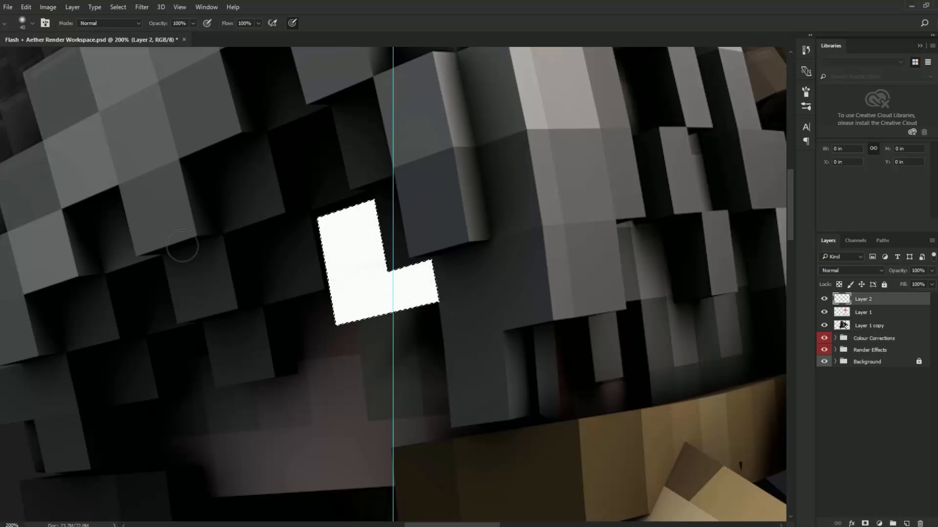
pyautogui.hotkey('ctrl', 'd')
# Set the blending mode of the white eye layer to Soft Light.
pyautogui.press('m')
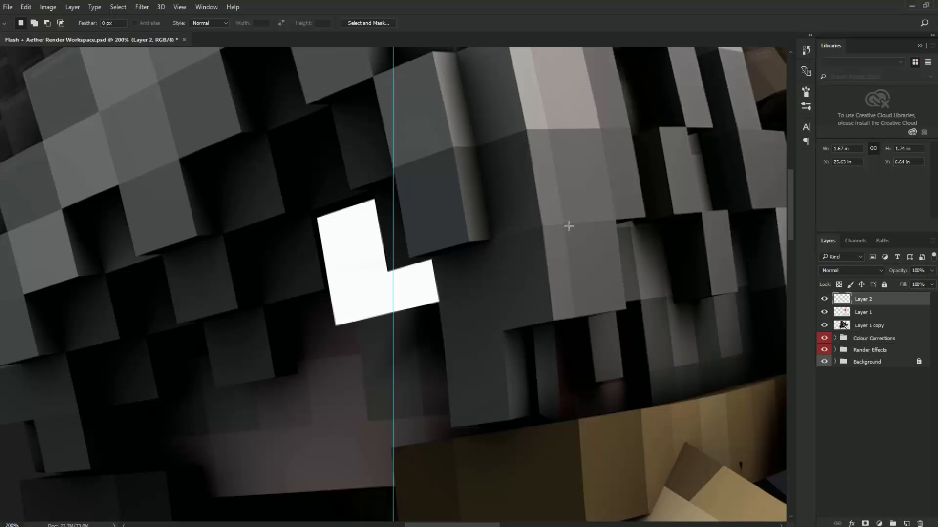
pyautogui.click(864, 271)
pyautogui.click(847, 374)
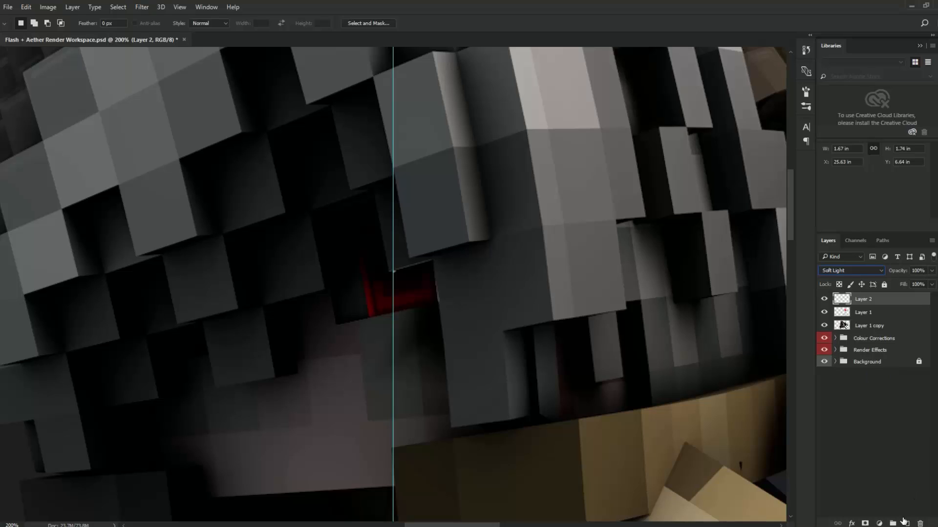
# Add another new layer and select the narrow upright strip beside the red iris with the Polygonal Lasso.
pyautogui.click(907, 523)
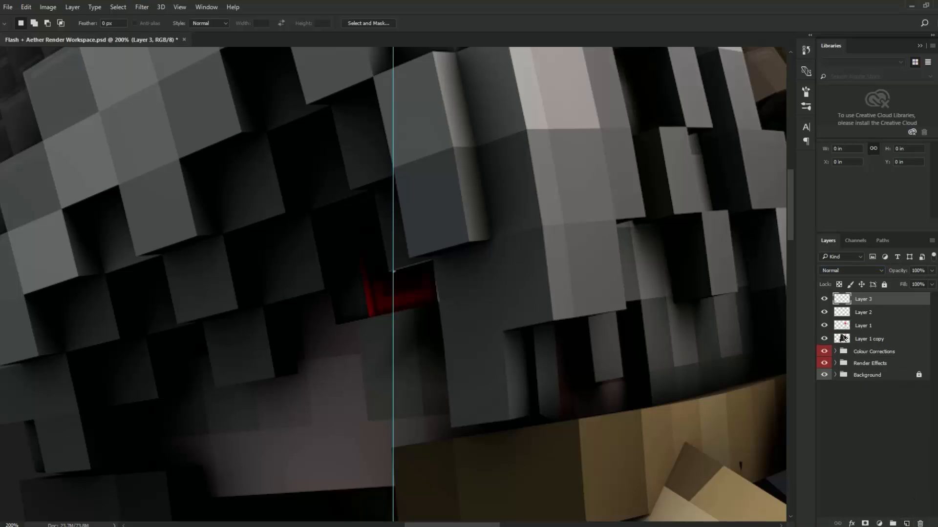
pyautogui.press('l')
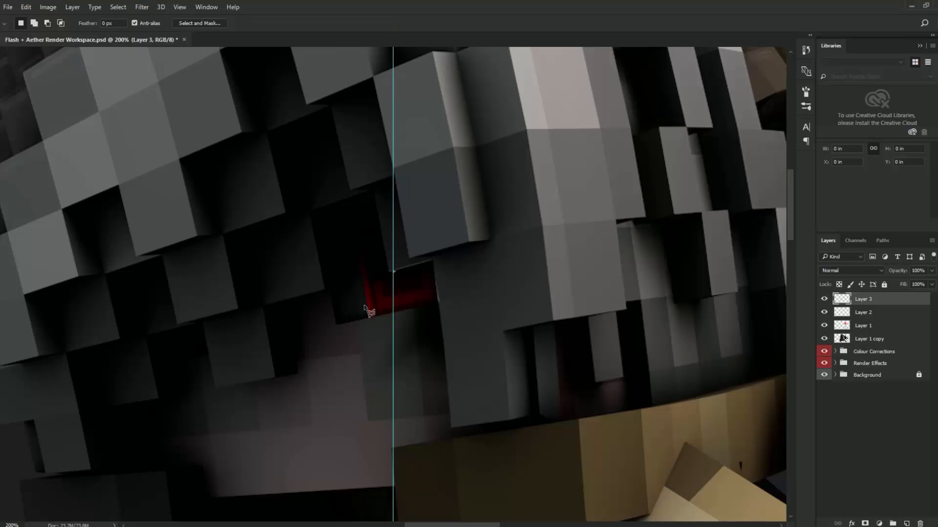
pyautogui.click(369, 318)
pyautogui.click(336, 324)
pyautogui.click(347, 208)
pyautogui.click(369, 318)
# Paint the selected strip white, clear the selection, and compare the eye with and without this layer.
pyautogui.press('b')
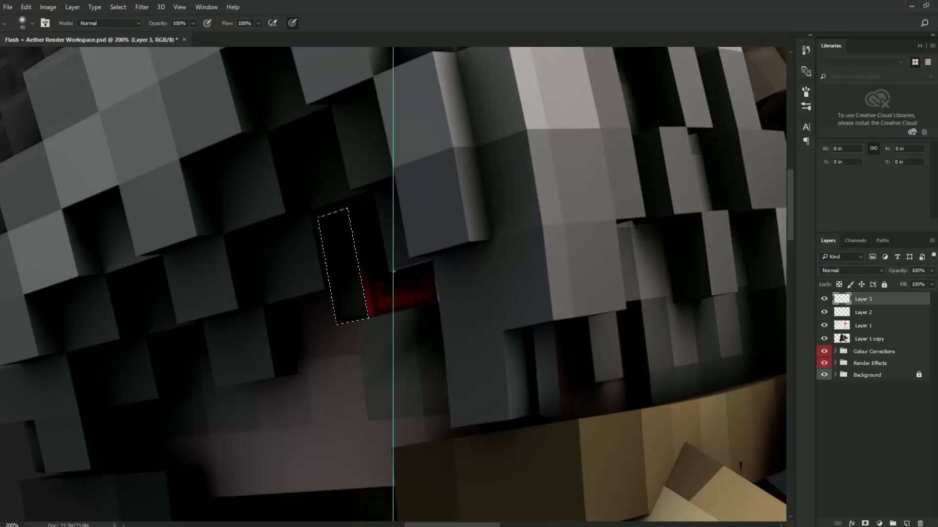
pyautogui.moveTo(334, 224); pyautogui.dragTo(350, 306)
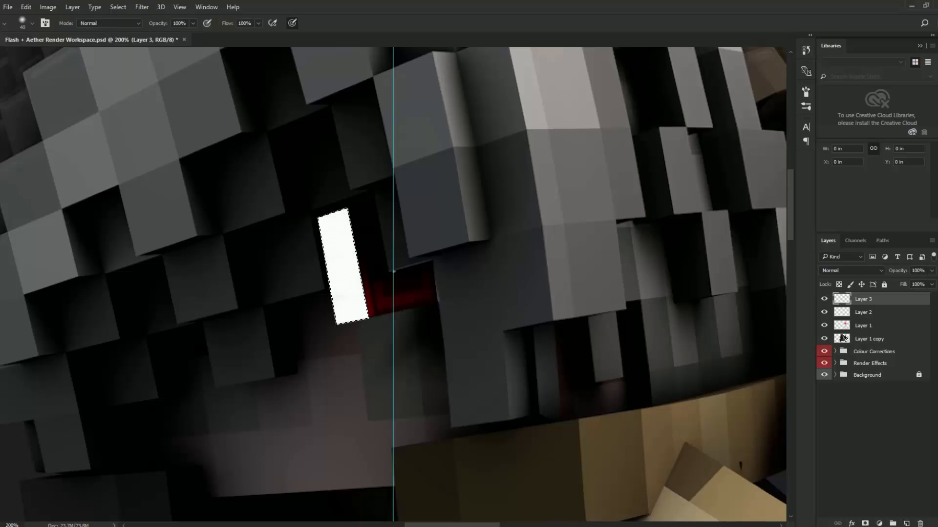
pyautogui.press('m')
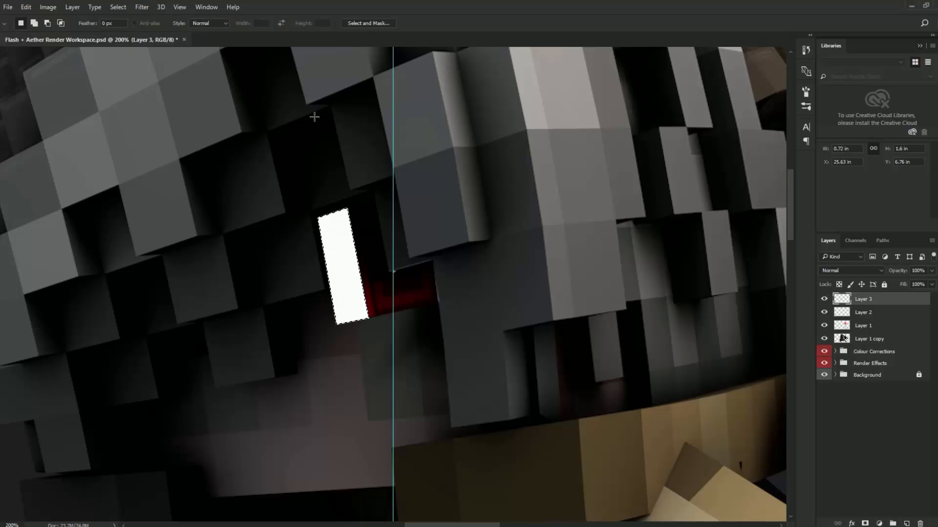
pyautogui.hotkey('ctrl', 'd')
pyautogui.click(824, 299)
pyautogui.click(824, 299)
# Try erasing the upper edge of the white strip with a 21 px eraser at 70% opacity and undo it.
pyautogui.press('e')
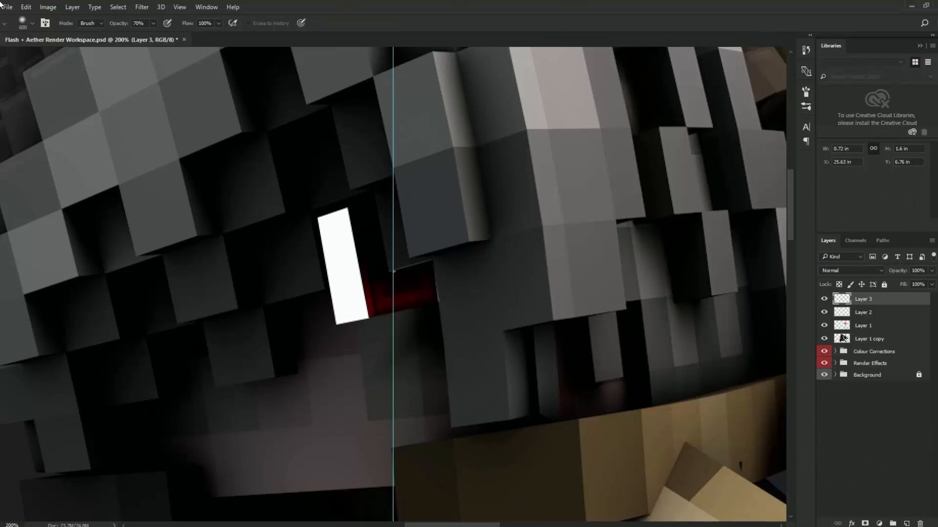
pyautogui.click(32, 23)
pyautogui.moveTo(64, 55); pyautogui.dragTo(41, 54)
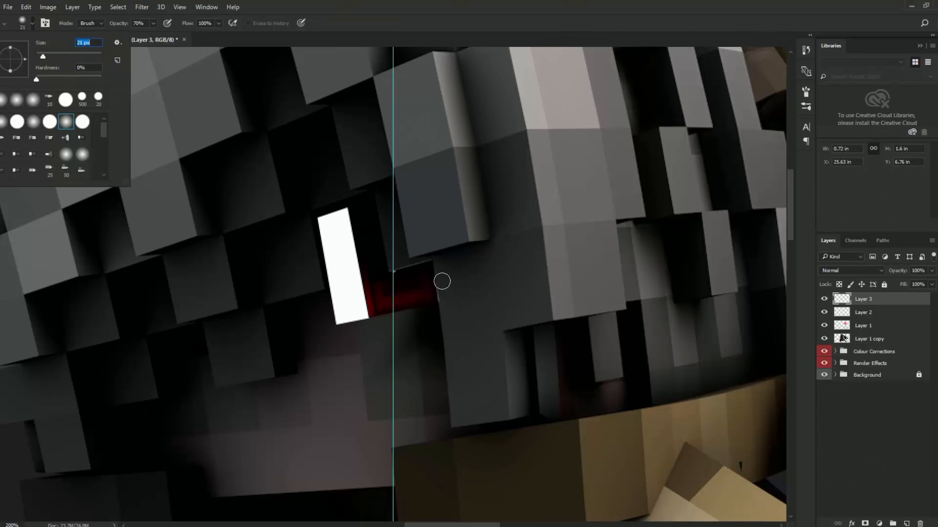
pyautogui.press('Return')
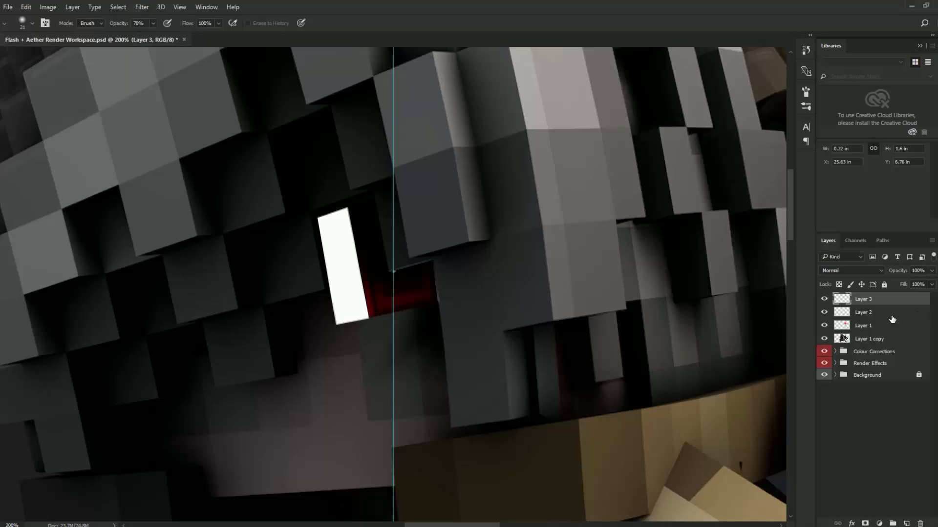
pyautogui.click(871, 318)
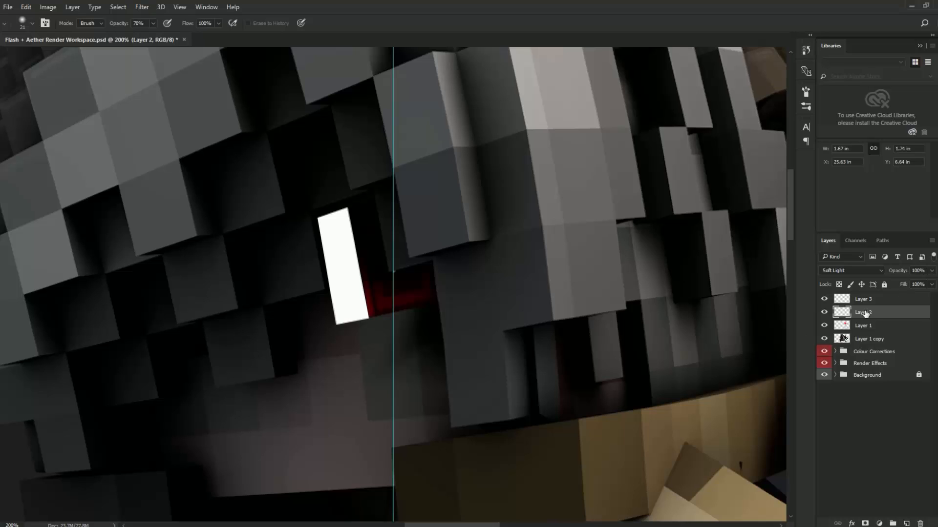
pyautogui.click(858, 300)
pyautogui.click(823, 299)
pyautogui.click(824, 300)
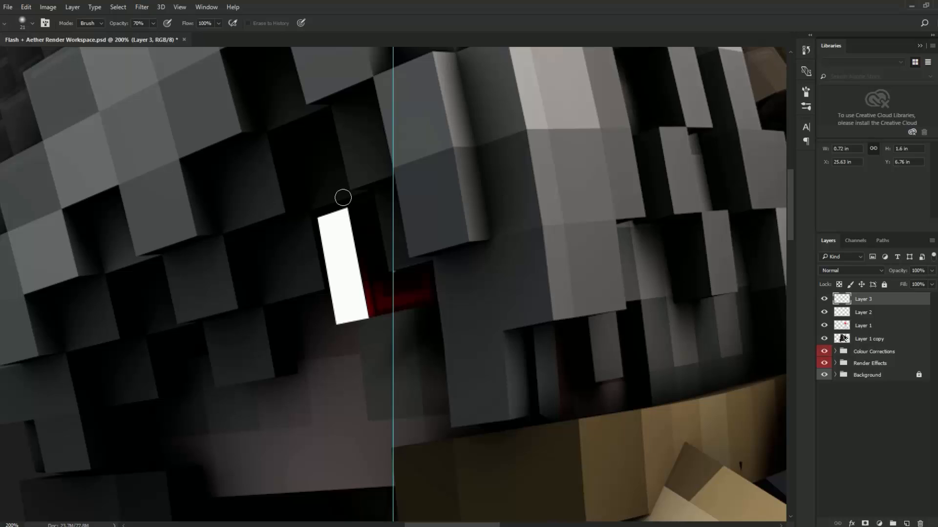
pyautogui.moveTo(344, 197); pyautogui.dragTo(320, 213)
pyautogui.hotkey('ctrl', 'z')
# Soften the edges of the white eye strip on all sides with a soft 75 px eraser at 70% opacity.
pyautogui.click(32, 23)
pyautogui.moveTo(43, 55); pyautogui.dragTo(60, 55)
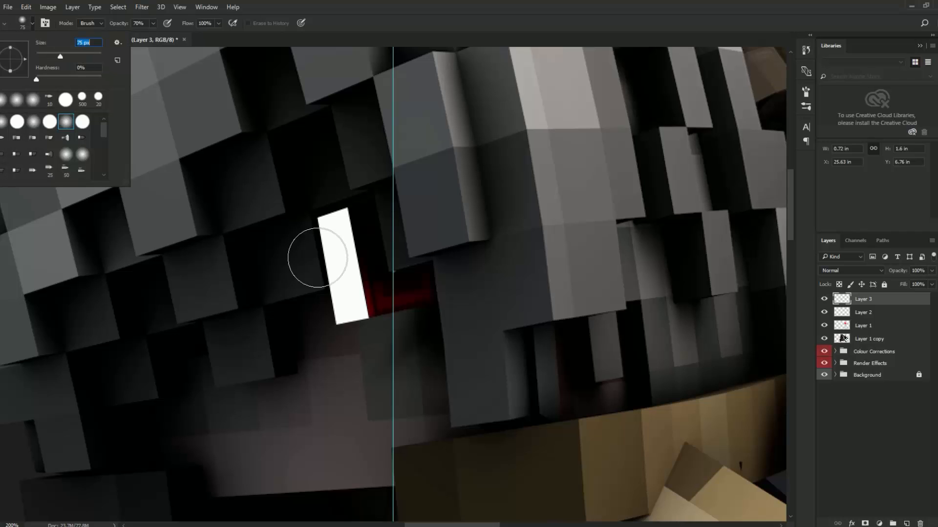
pyautogui.moveTo(333, 169)
pyautogui.mouseDown()
pyautogui.moveTo(283, 188)
pyautogui.moveTo(337, 190)
pyautogui.moveTo(301, 283)
pyautogui.moveTo(313, 327)
pyautogui.moveTo(296, 224)
pyautogui.moveTo(312, 317)
pyautogui.moveTo(367, 332)
pyautogui.moveTo(337, 341)
pyautogui.moveTo(381, 327)
pyautogui.mouseUp()
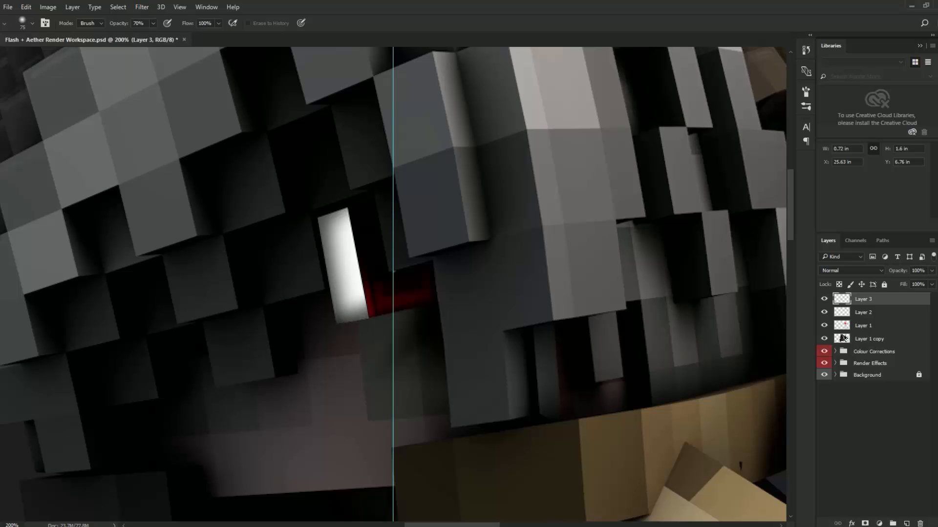
pyautogui.moveTo(371, 210); pyautogui.dragTo(385, 313)
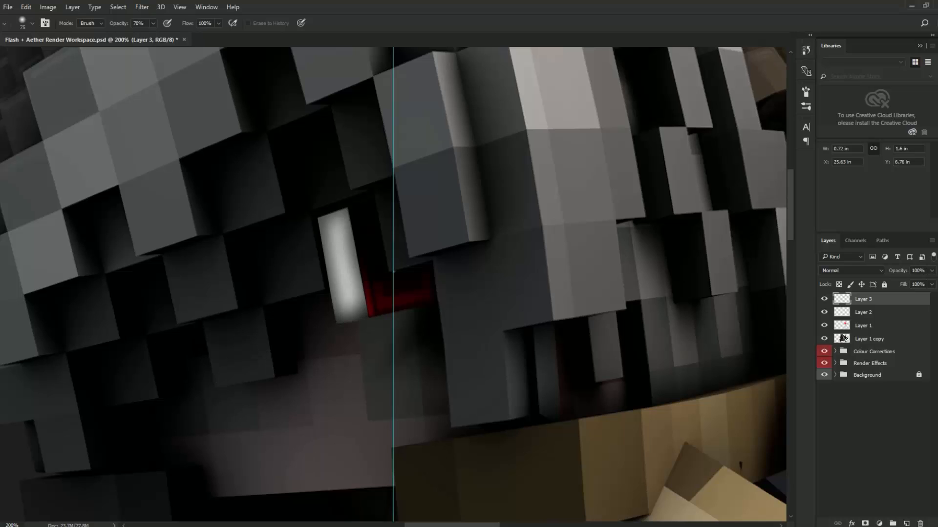
pyautogui.moveTo(302, 215)
pyautogui.mouseDown()
pyautogui.moveTo(326, 328)
pyautogui.moveTo(307, 234)
pyautogui.moveTo(342, 200)
pyautogui.moveTo(334, 207)
pyautogui.mouseUp()
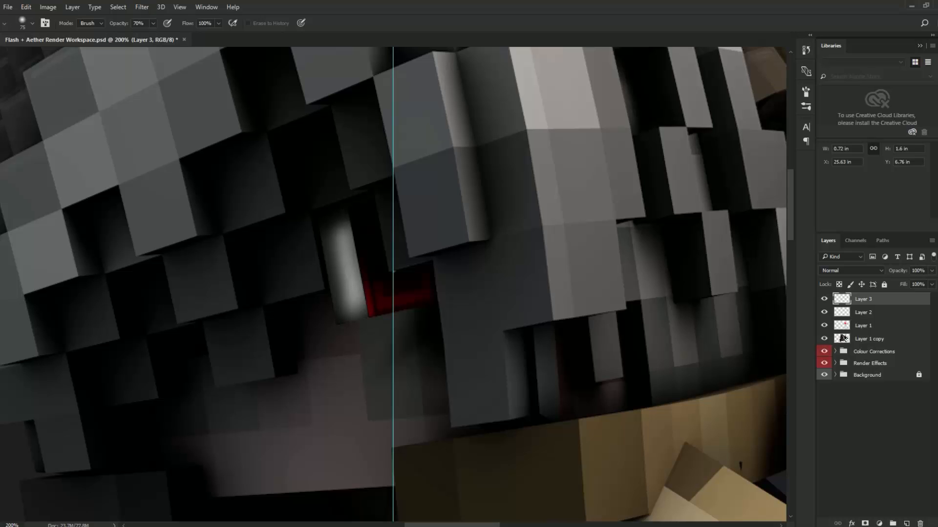
pyautogui.click(364, 328)
pyautogui.click(353, 328)
pyautogui.moveTo(309, 244); pyautogui.dragTo(320, 306)
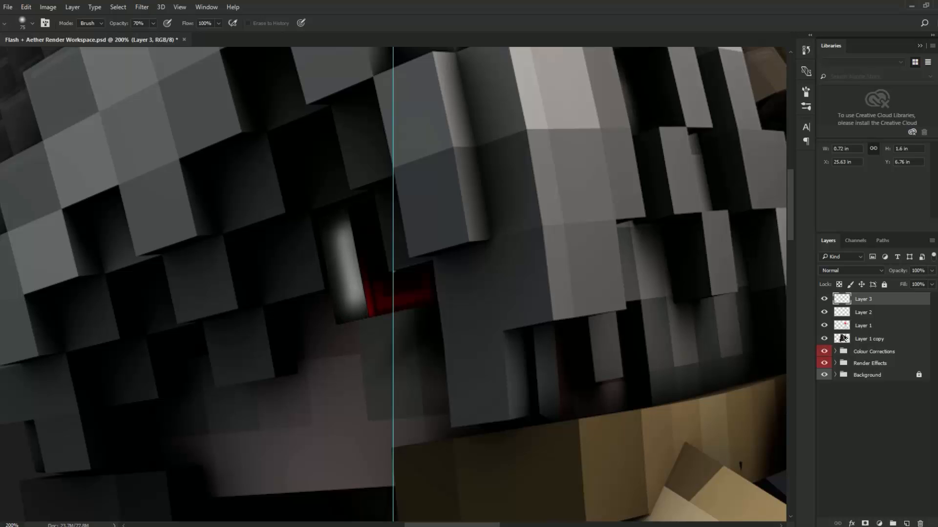
# Dim the white eye strip slightly with the soft 75 px eraser at 70% opacity, undoing the strokes that remove too much.
pyautogui.hotkey('ctrl', '-')
pyautogui.hotkey('ctrl', '-')
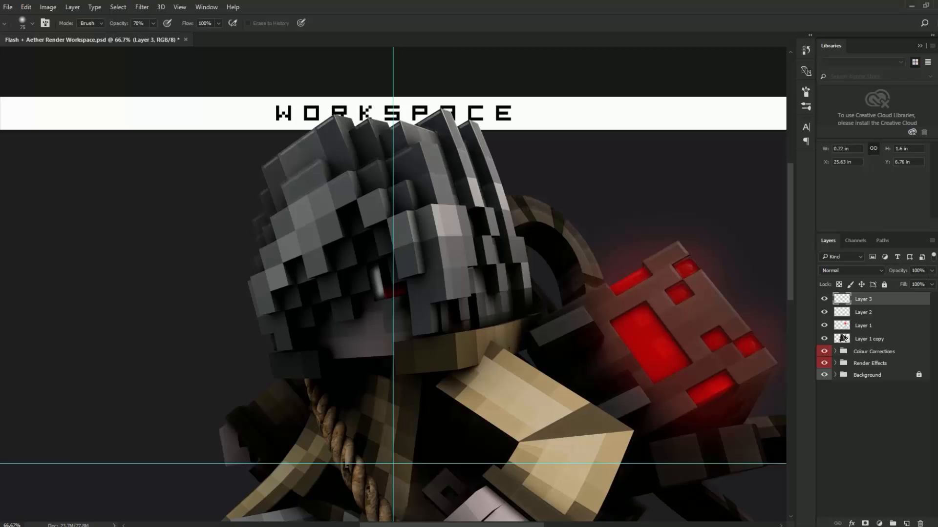
pyautogui.hotkey('ctrl', '+')
pyautogui.hotkey('ctrl', '+')
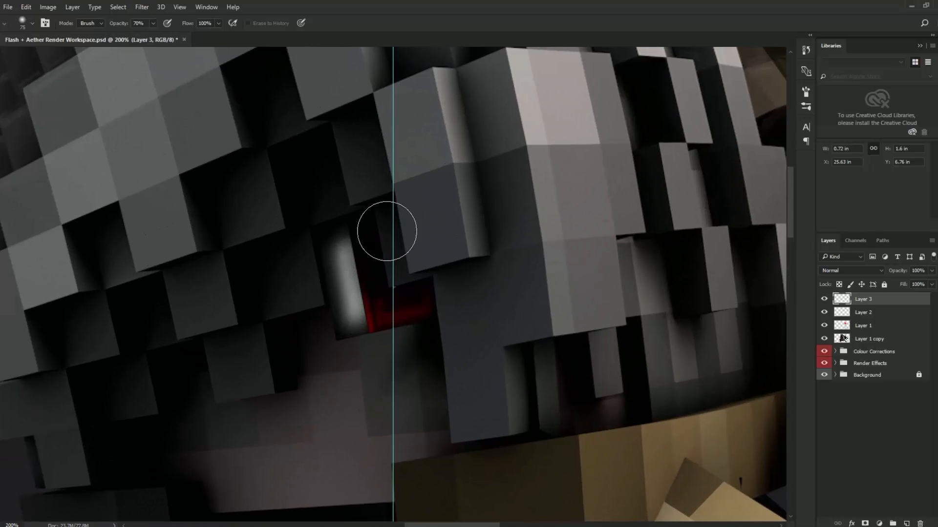
pyautogui.moveTo(386, 231); pyautogui.dragTo(401, 279)
pyautogui.moveTo(396, 317)
pyautogui.mouseDown()
pyautogui.moveTo(376, 239)
pyautogui.moveTo(348, 330)
pyautogui.mouseUp()
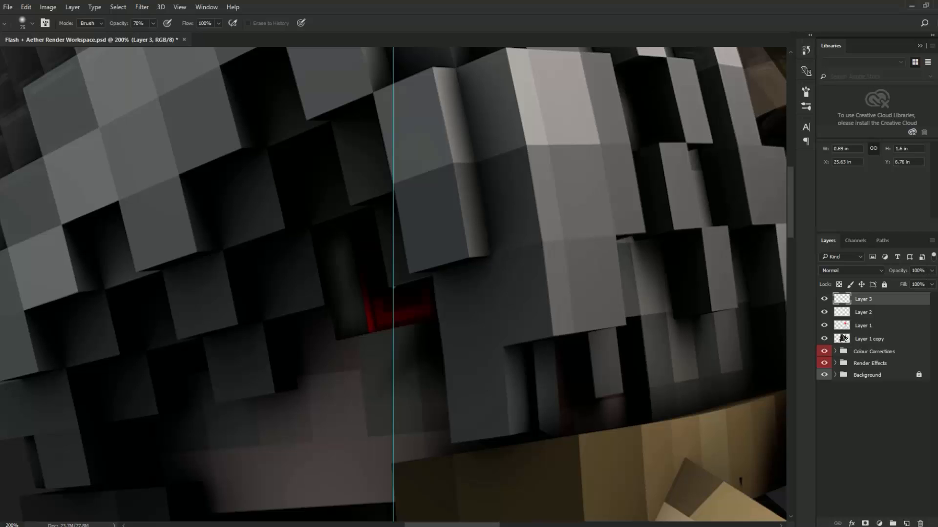
pyautogui.hotkey('ctrl', 'alt', 'z')
pyautogui.hotkey('ctrl', 'alt', 'z')
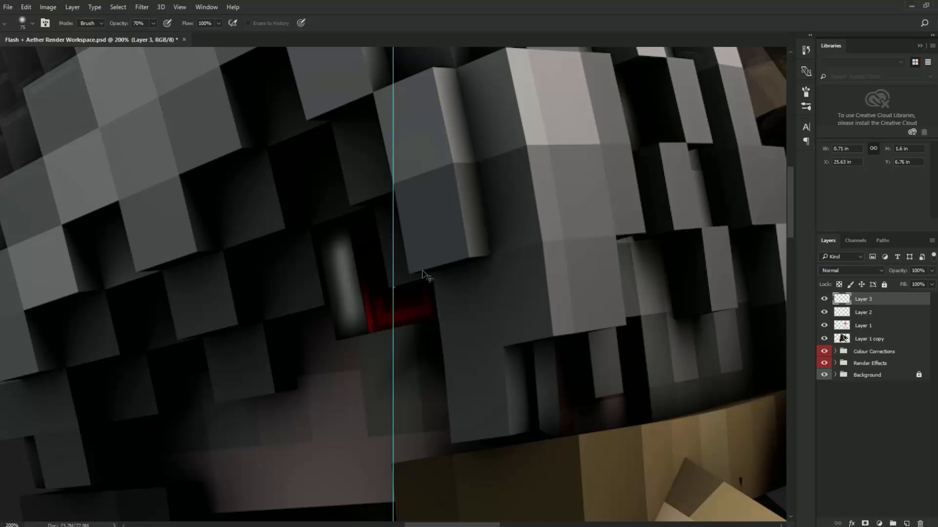
pyautogui.hotkey('ctrl', 'alt', 'z')
pyautogui.hotkey('ctrl', 'alt', 'z')
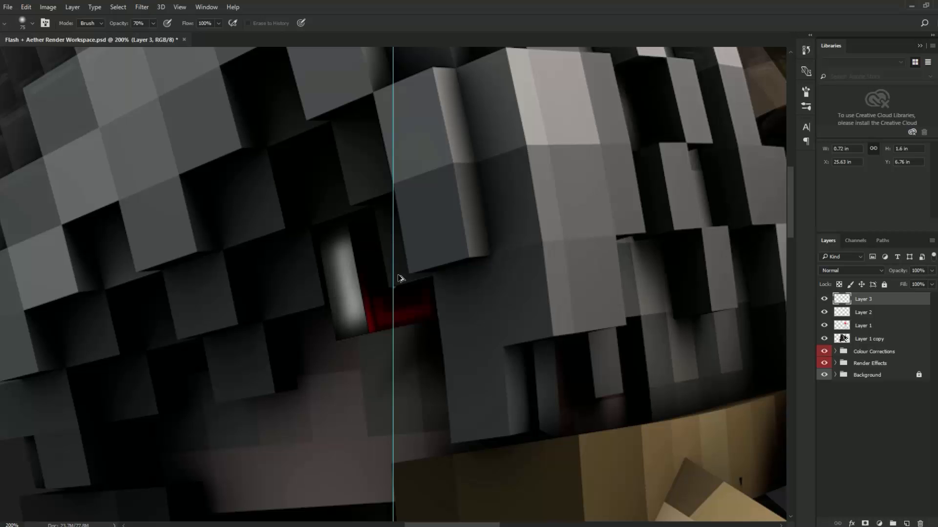
pyautogui.hotkey('ctrl', 'alt', 'z')
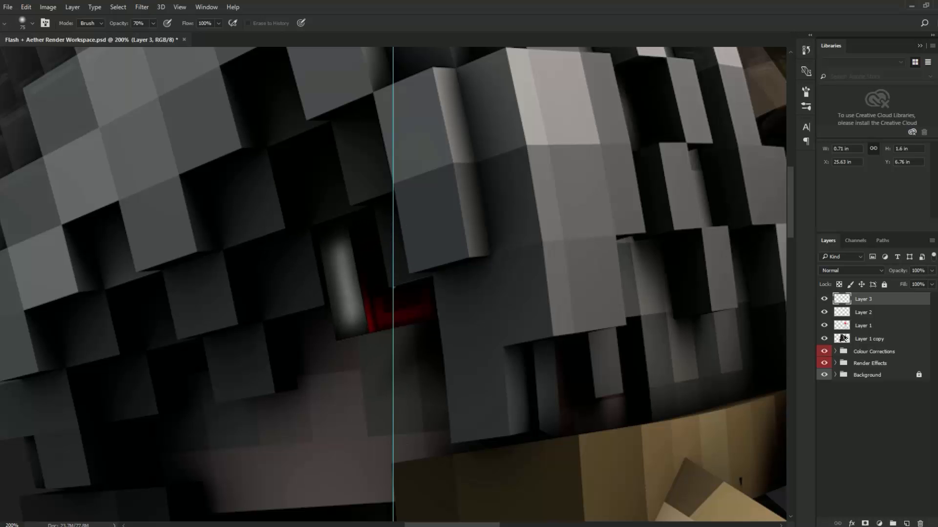
# Examine the softened eye strip both at a distance and close up to judge its brightness against the face.
pyautogui.hotkey('ctrl', '-')
pyautogui.hotkey('ctrl', '-')
pyautogui.hotkey('ctrl', '-')
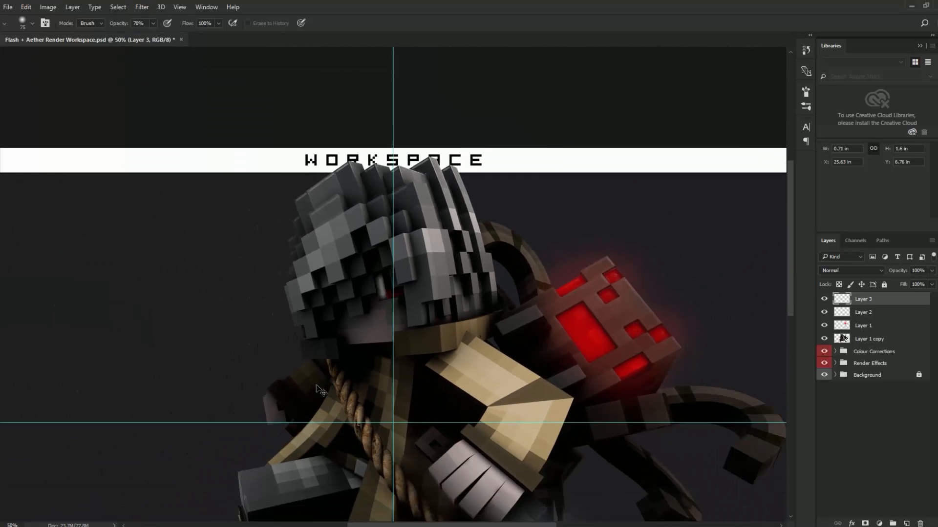
pyautogui.hotkey('ctrl', '+')
pyautogui.hotkey('ctrl', '+')
pyautogui.hotkey('ctrl', '+')
pyautogui.hotkey('ctrl', '+')
pyautogui.hotkey('ctrl', '+')
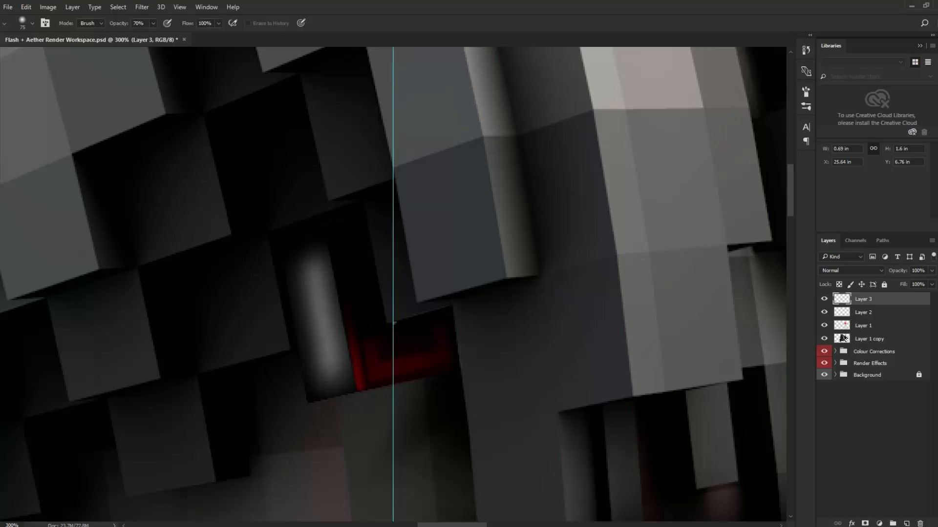
pyautogui.hotkey('ctrl', '-')
pyautogui.hotkey('ctrl', '-')
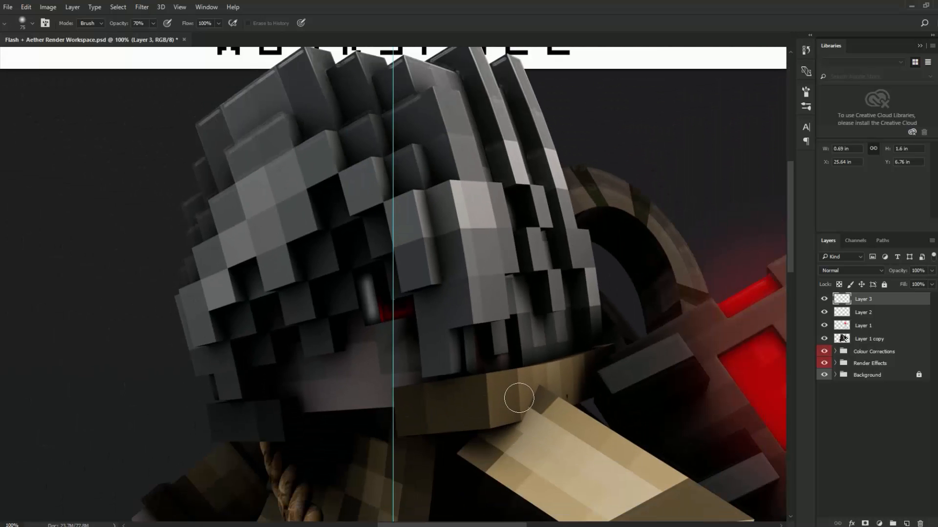
# Try erasing the white eye strip with one stroke along its length, compare before and after, and undo it.
pyautogui.moveTo(369, 284); pyautogui.dragTo(371, 310)
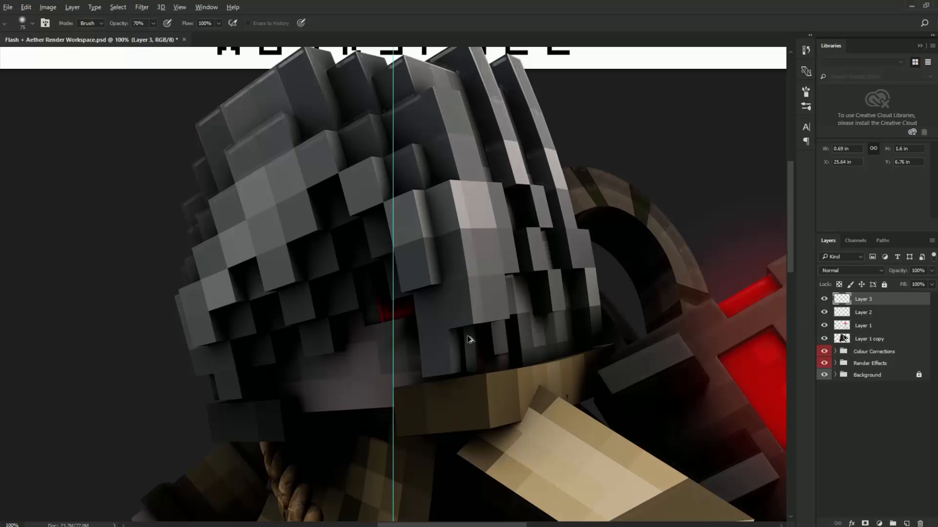
pyautogui.hotkey('ctrl', 'z')
pyautogui.hotkey('ctrl', 'alt', 'z')
pyautogui.hotkey('ctrl', 'z')
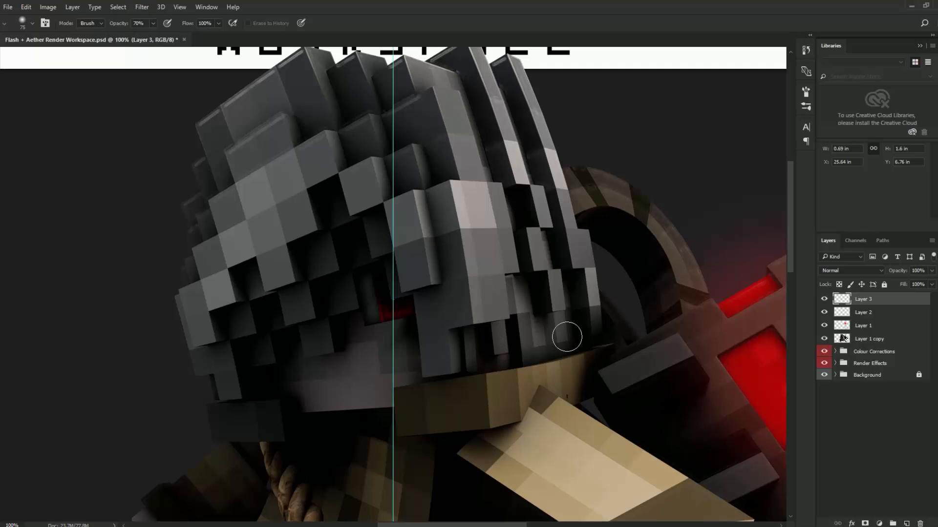
pyautogui.hotkey('ctrl', 'z')
pyautogui.hotkey('ctrl', 'z')
pyautogui.hotkey('ctrl', 'z')
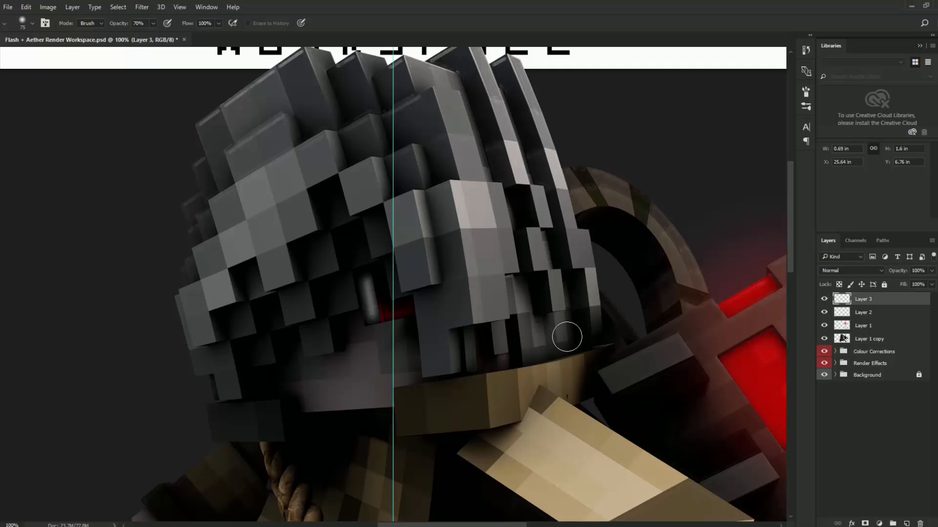
# Try fading the eye strip further with the soft eraser and step through the history to compare its brightness.
pyautogui.hotkey('ctrl', '-')
pyautogui.hotkey('ctrl', '-')
pyautogui.hotkey('ctrl', '-')
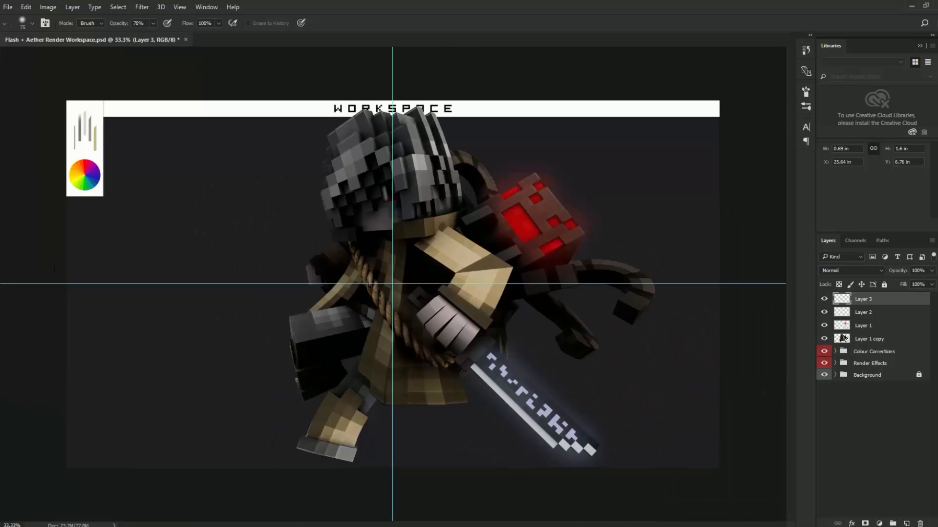
pyautogui.hotkey('ctrl', '+')
pyautogui.hotkey('ctrl', '+')
pyautogui.hotkey('ctrl', '+')
pyautogui.scroll(4, 465, 188)
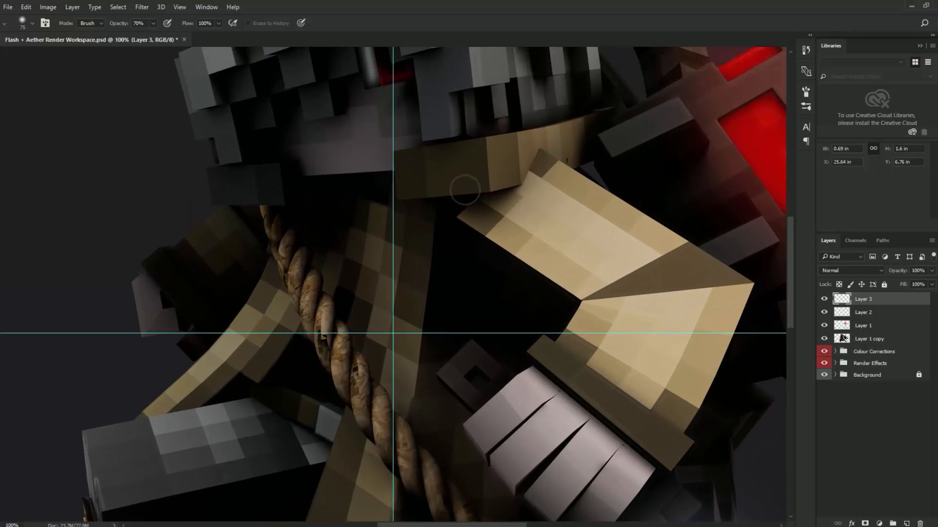
pyautogui.moveTo(378, 90); pyautogui.dragTo(373, 120)
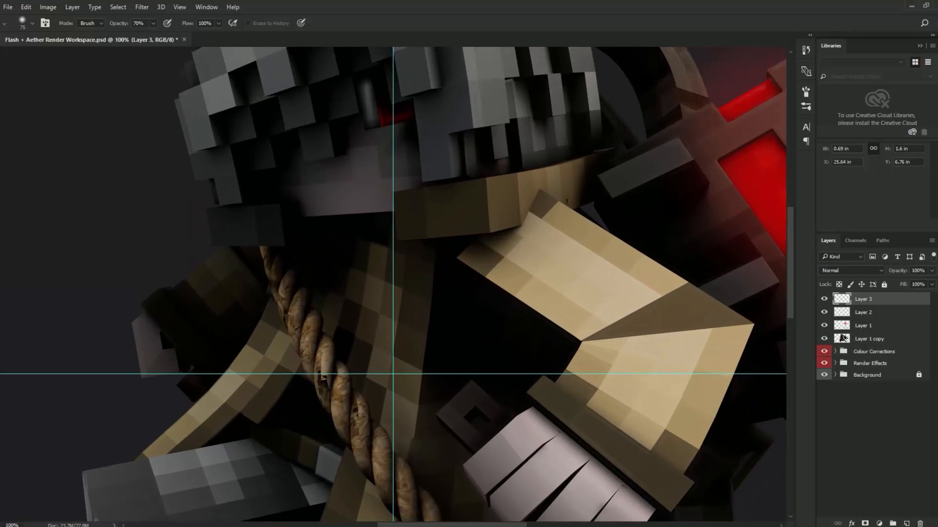
pyautogui.moveTo(369, 88); pyautogui.dragTo(366, 118)
pyautogui.hotkey('ctrl', 'alt', 'z')
pyautogui.hotkey('ctrl', 'alt', 'z')
pyautogui.hotkey('ctrl', 'alt', 'z')
pyautogui.hotkey('ctrl', 'alt', 'z')
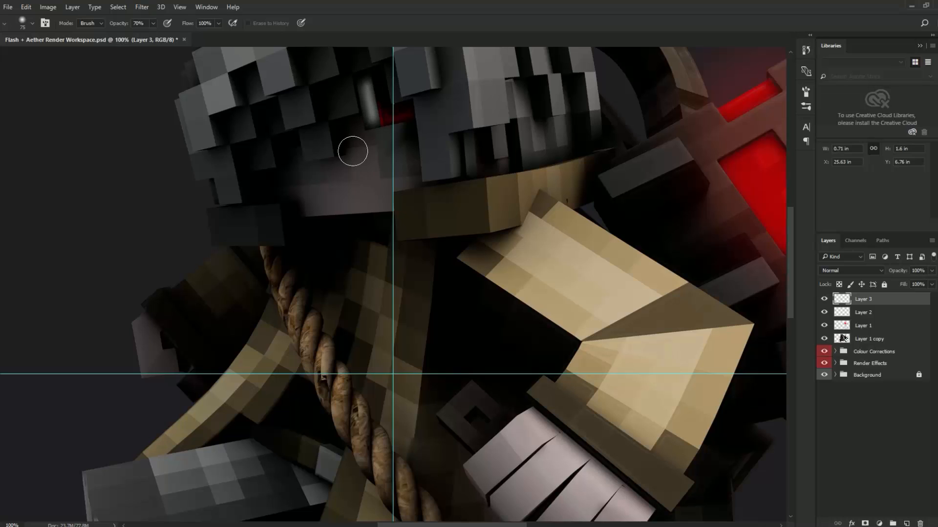
pyautogui.moveTo(353, 151)
pyautogui.mouseDown()
pyautogui.moveTo(324, 51)
pyautogui.moveTo(344, 64)
pyautogui.moveTo(346, 167)
pyautogui.mouseUp()
pyautogui.hotkey('ctrl', 'alt', 'z')
# Compare the whole render with and without the eye layers and the Layer 1 glow, leaving all of them visible.
pyautogui.hotkey('ctrl', '-')
pyautogui.hotkey('ctrl', '-')
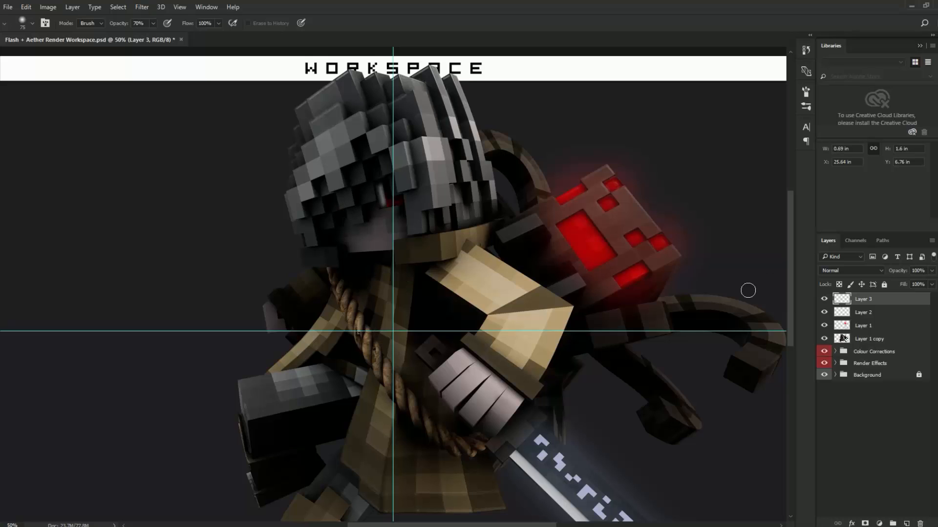
pyautogui.click(824, 299)
pyautogui.click(824, 299)
pyautogui.click(825, 312)
pyautogui.click(824, 325)
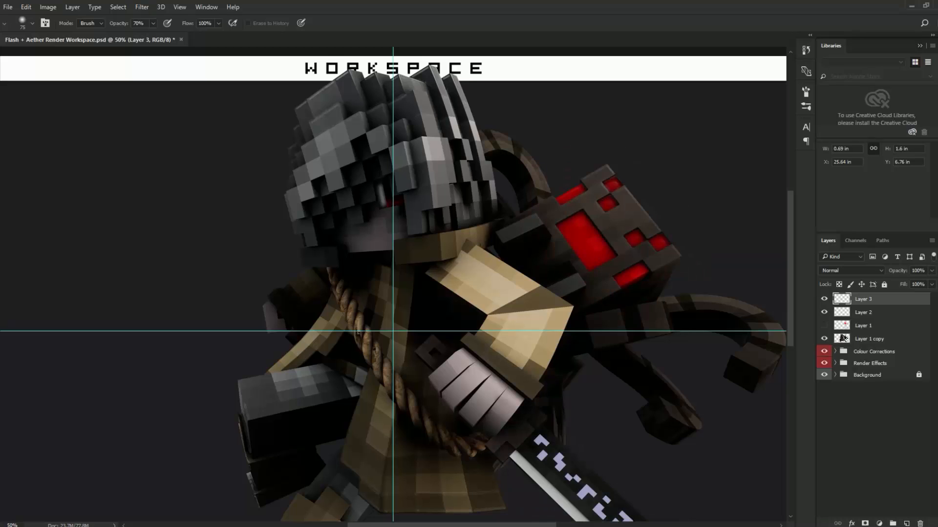
pyautogui.click(825, 325)
# Try merging Layer 2 and Layer 3 into one layer and undo the merge.
pyautogui.keyDown('shift'); pyautogui.click(864, 312); pyautogui.keyUp('shift')
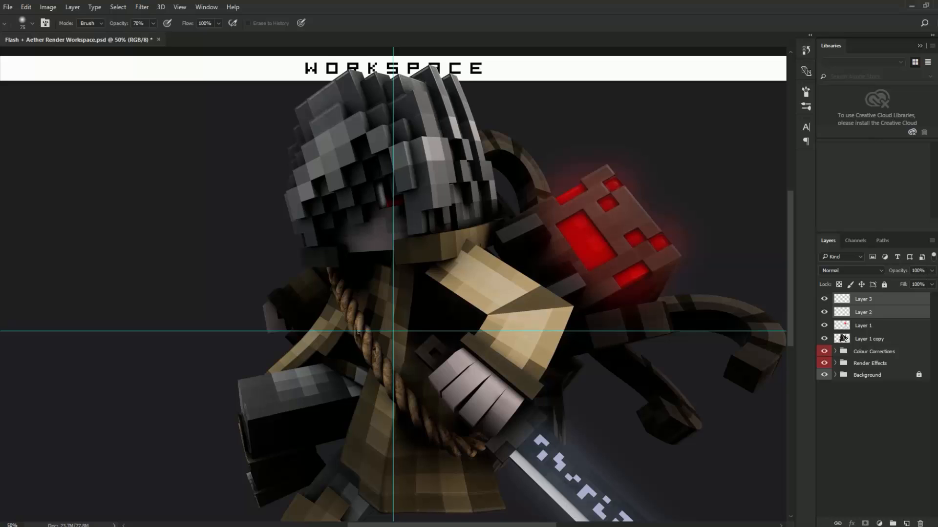
pyautogui.rightClick(869, 312)
pyautogui.click(778, 367)
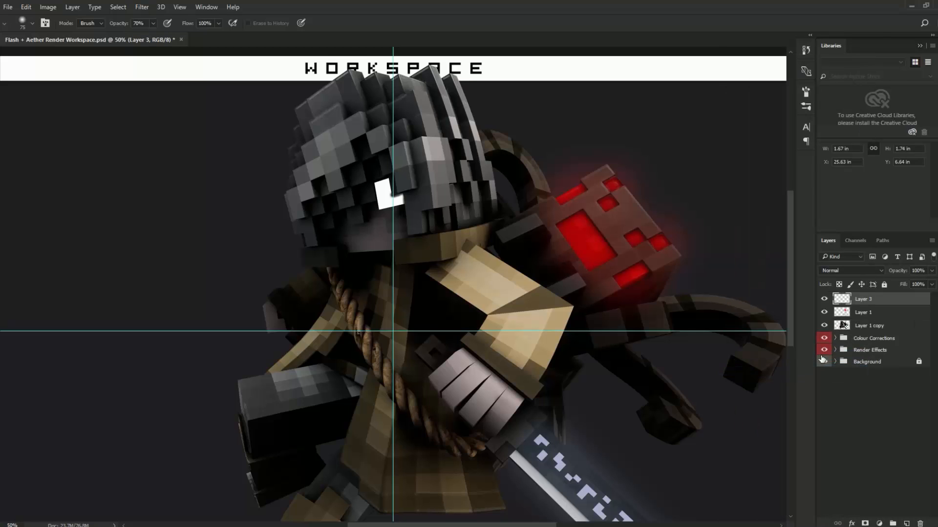
pyautogui.hotkey('ctrl', 'z')
# Compare the eye with and without Layer 3 and review the full figure.
pyautogui.click(824, 299)
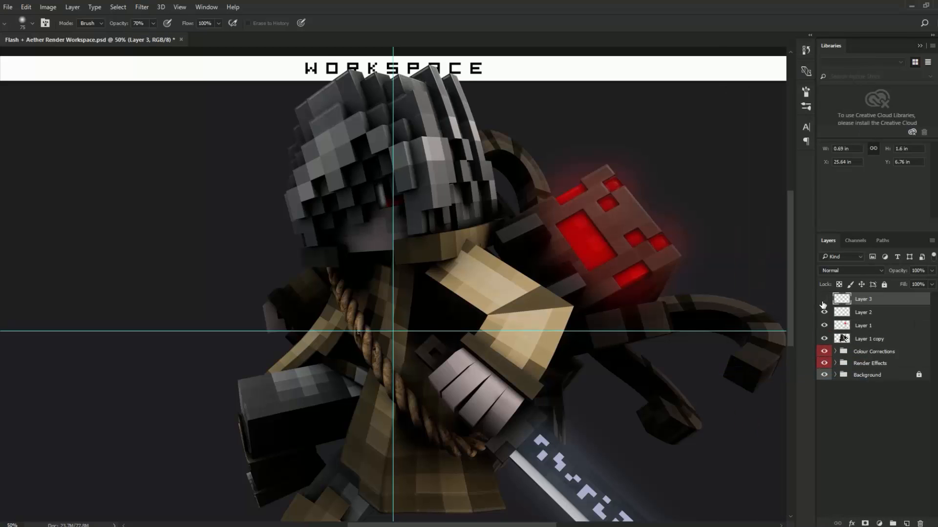
pyautogui.click(824, 299)
pyautogui.scroll(2, 521, 253)
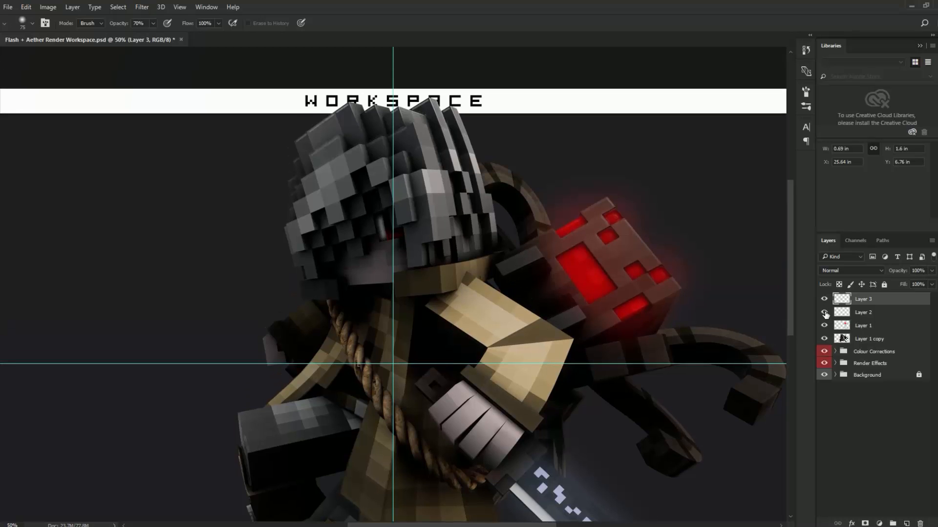
pyautogui.hotkey('ctrl', '-')
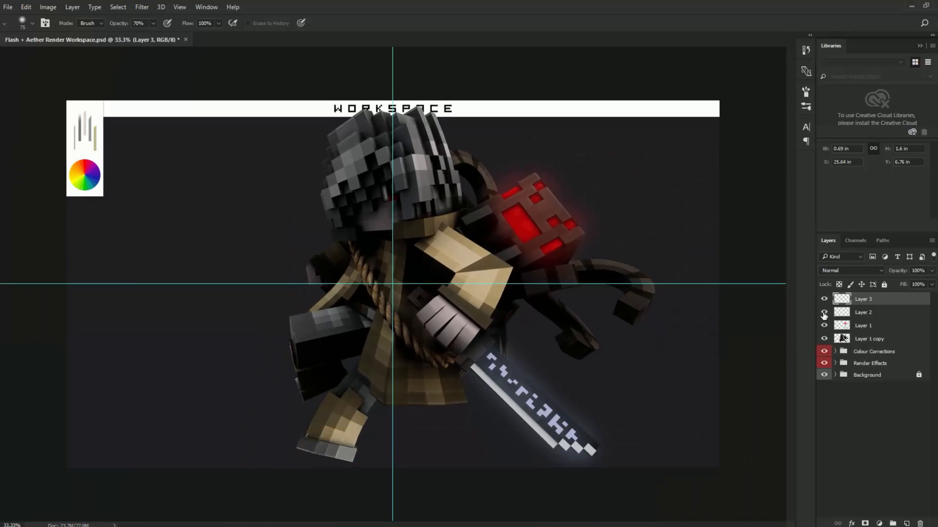
pyautogui.hotkey('ctrl', '+')
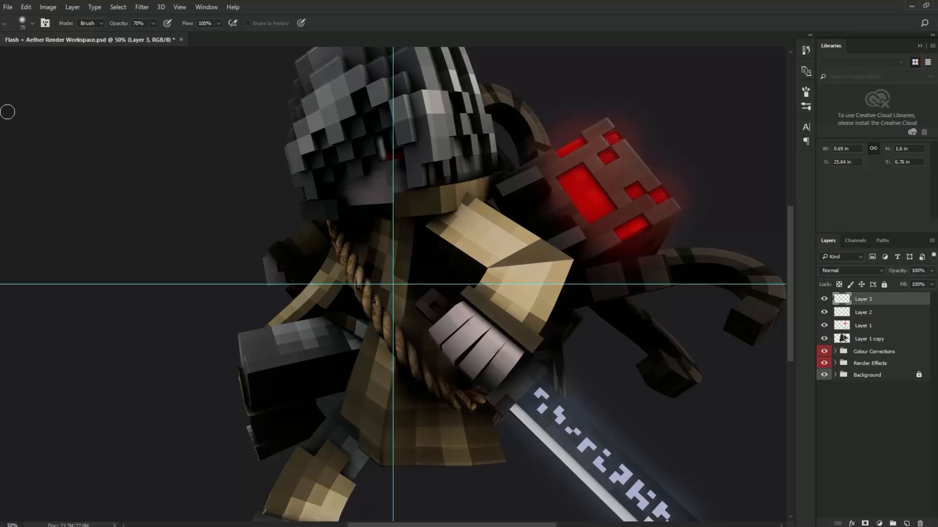
# Choose the 10 px pointed brush preset, switch to the Pen tool, and add a new layer above Layer 3.
pyautogui.press('b')
pyautogui.rightClick(60, 109)
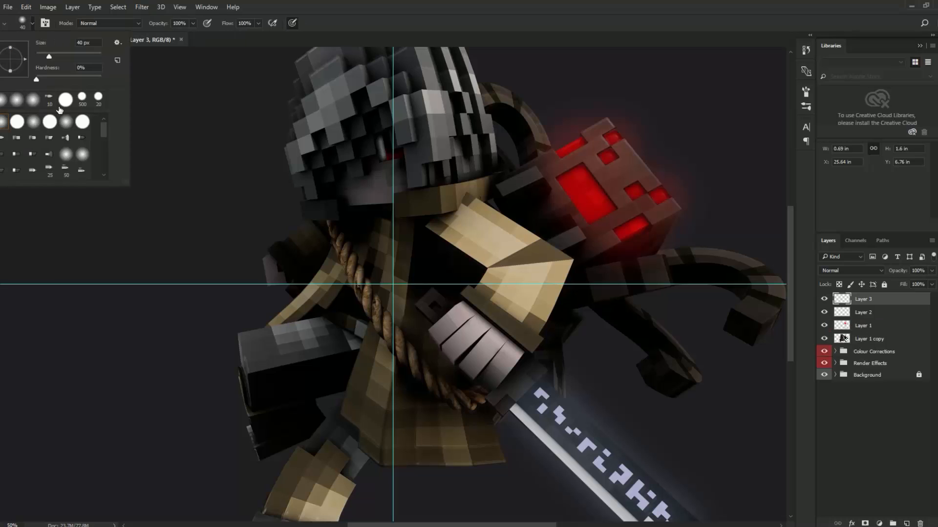
pyautogui.click(50, 99)
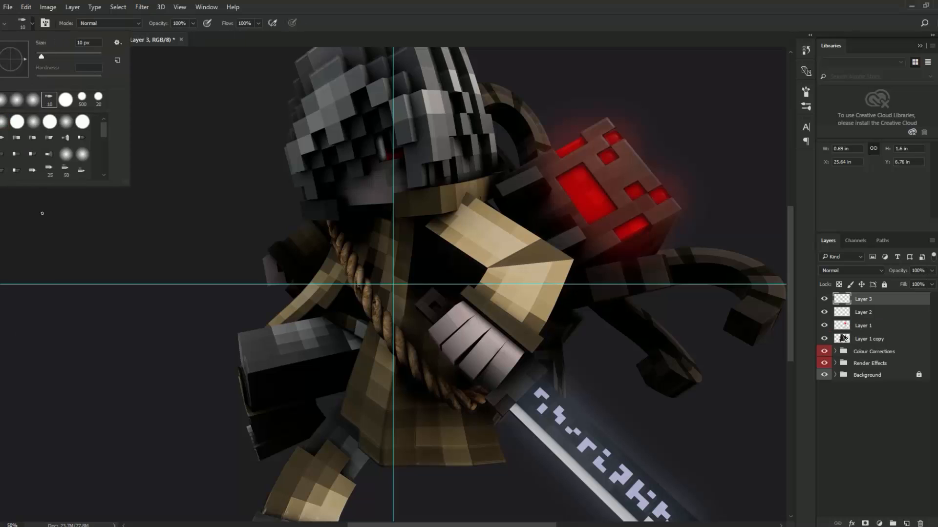
pyautogui.click(390, 2)
pyautogui.press('p')
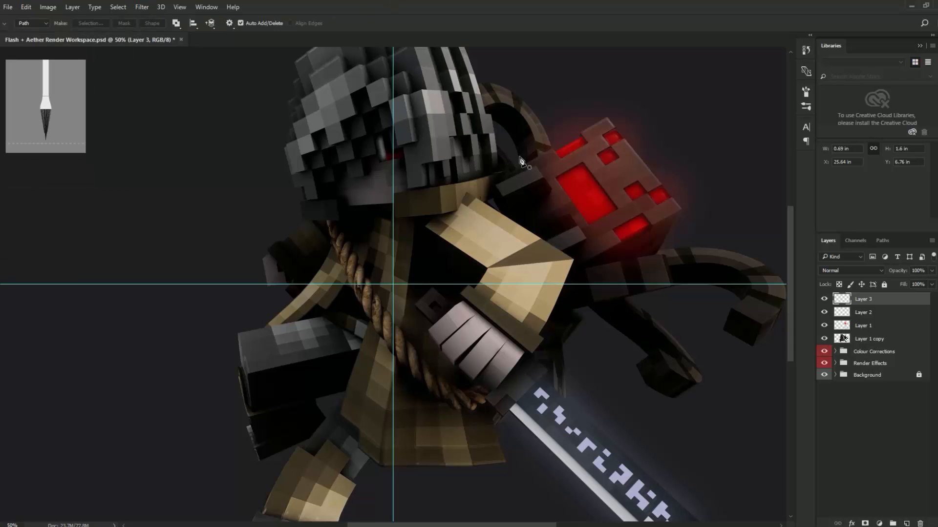
pyautogui.hotkey('ctrl', '+')
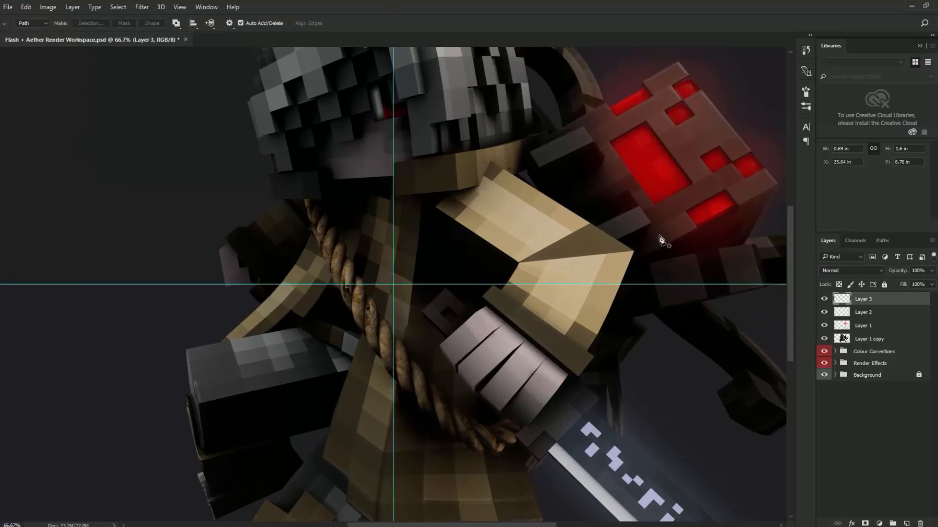
pyautogui.click(905, 523)
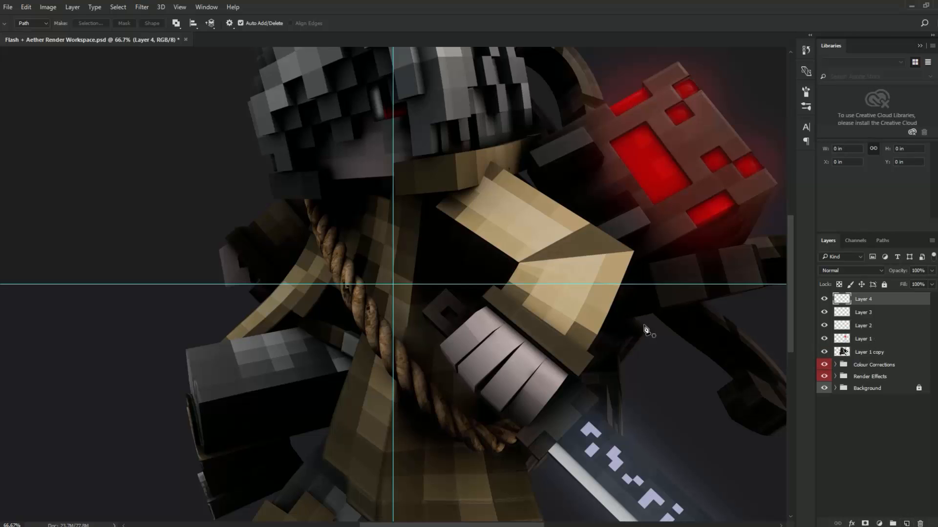
# Draw an open pen path along the lower edge of the uppermost red slot on the glowing cube.
pyautogui.scroll(2, 566, 254)
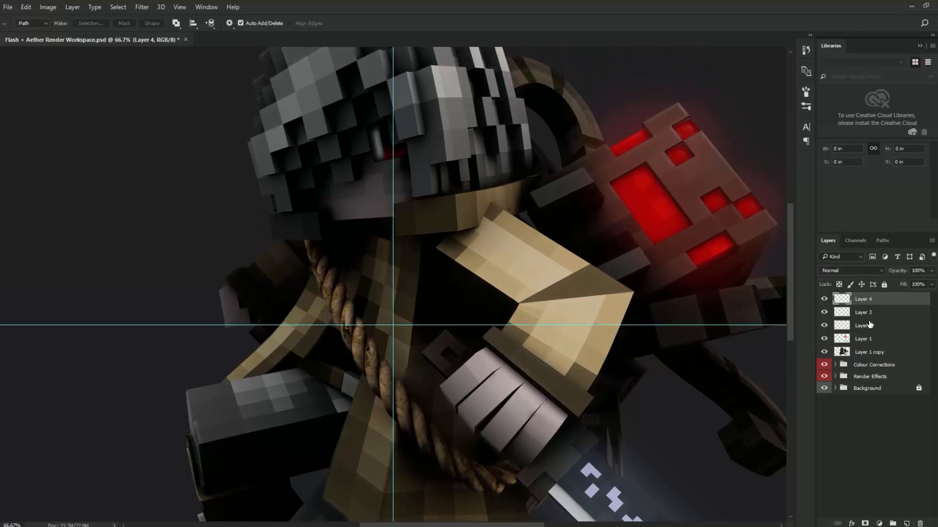
pyautogui.scroll(2, 596, 258)
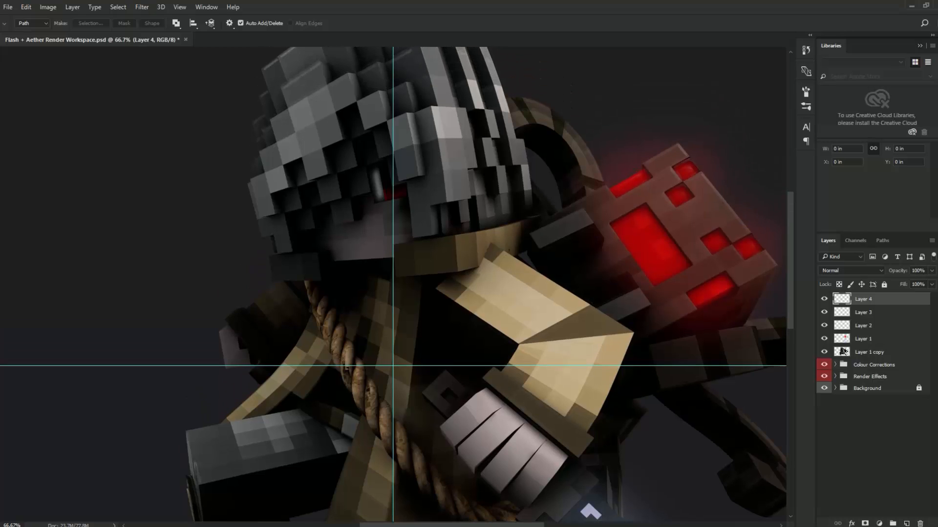
pyautogui.scroll(3, 293, 239)
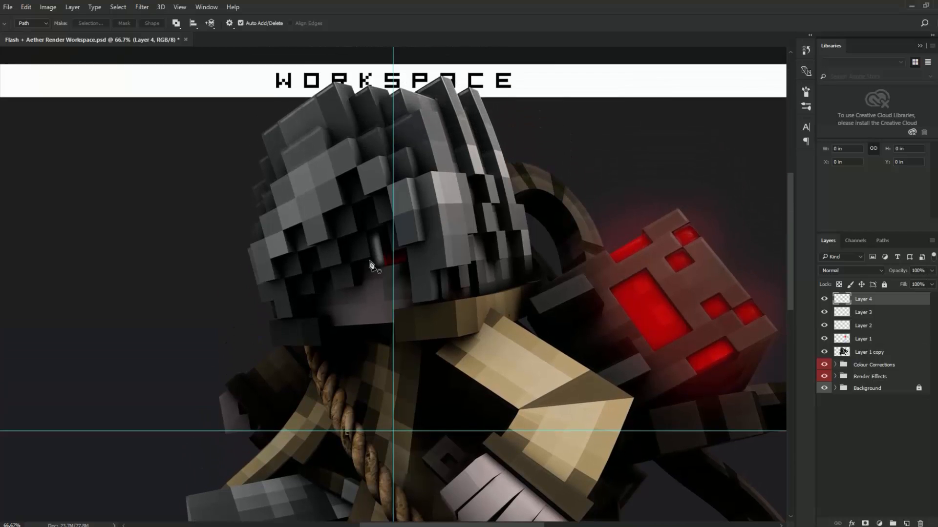
pyautogui.scroll(-2, 359, 237)
pyautogui.moveTo(471, 525); pyautogui.dragTo(507, 525)
pyautogui.scroll(-4, 500, 504)
pyautogui.scroll(4, 491, 489)
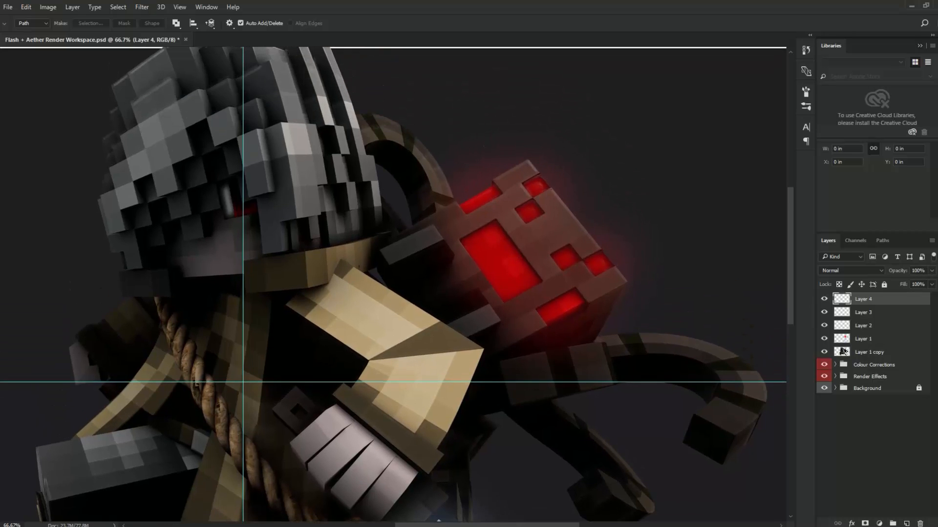
pyautogui.hotkey('ctrl', '+')
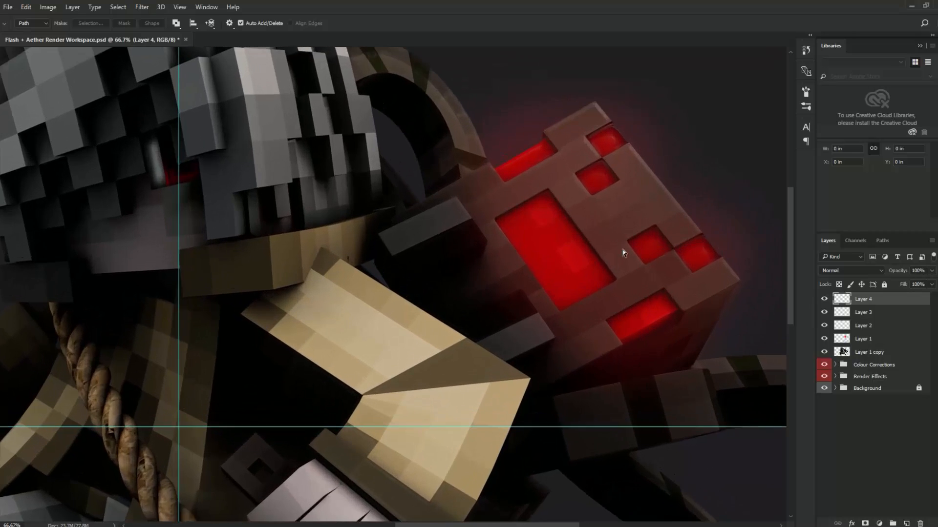
pyautogui.scroll(2, 623, 253)
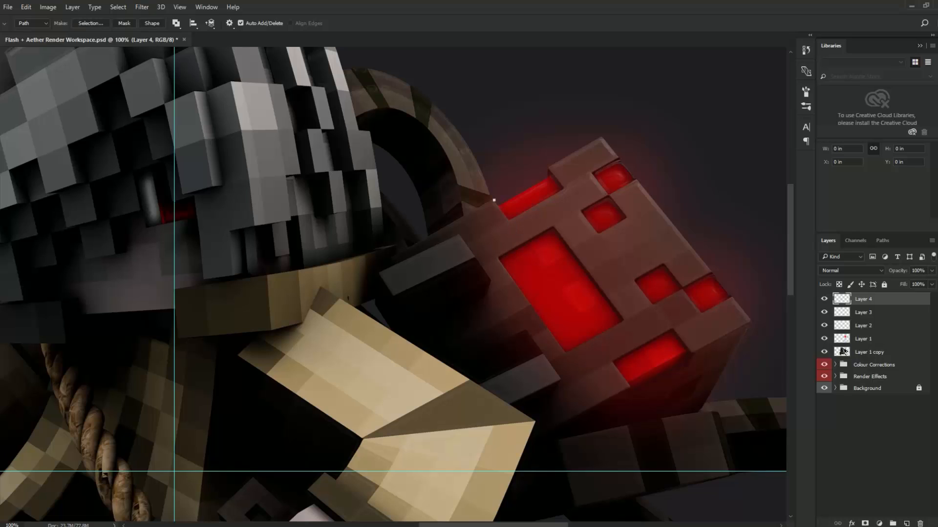
pyautogui.click(564, 188)
# Try stroking the path with the brush in the current foreground colour with simulated pressure, and undo the stroke.
pyautogui.rightClick(605, 198)
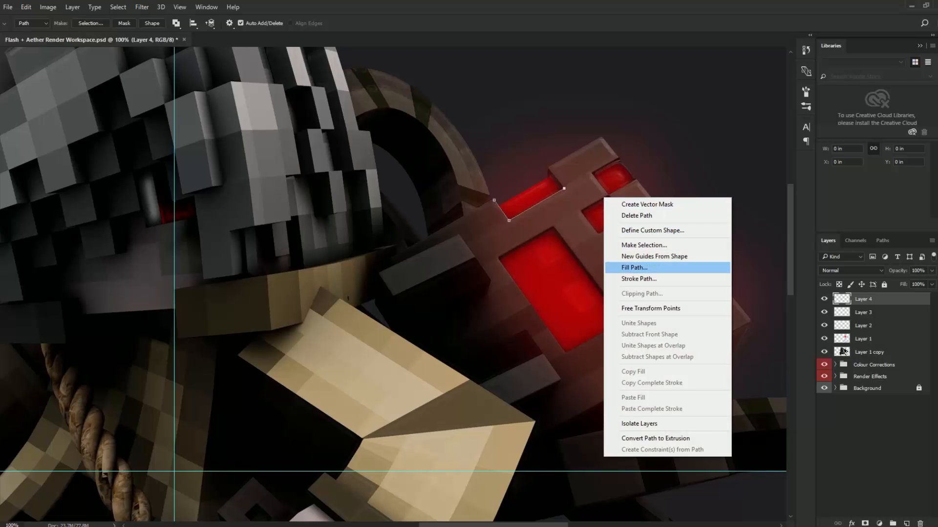
pyautogui.click(639, 279)
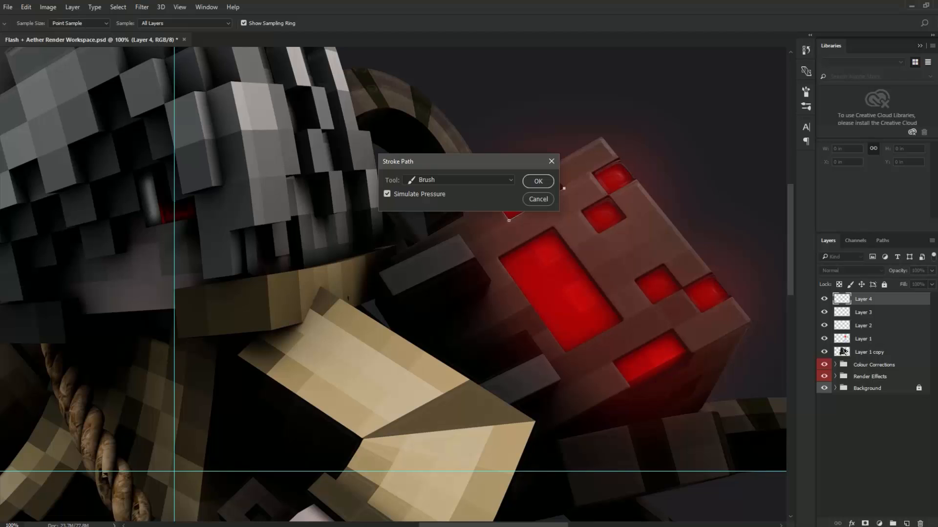
pyautogui.click(538, 182)
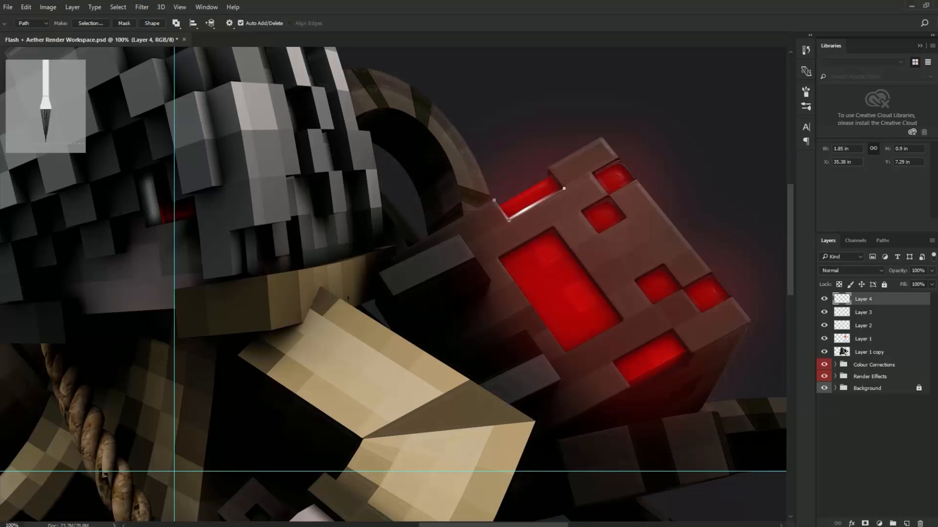
pyautogui.hotkey('ctrl', 'z')
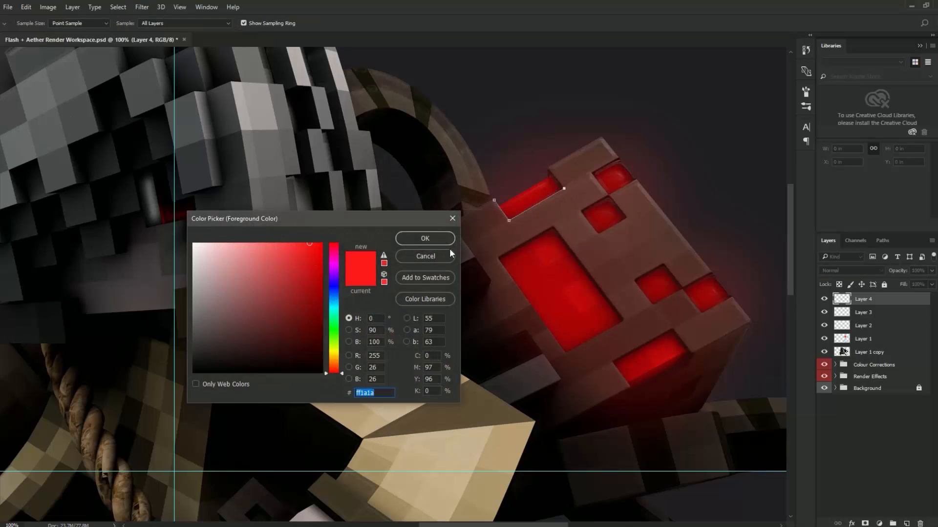
# Set the foreground colour to ff1a1a, stroke the slot-edge path with the pressure-simulated brush, and delete the path.
pyautogui.click(401, 237)
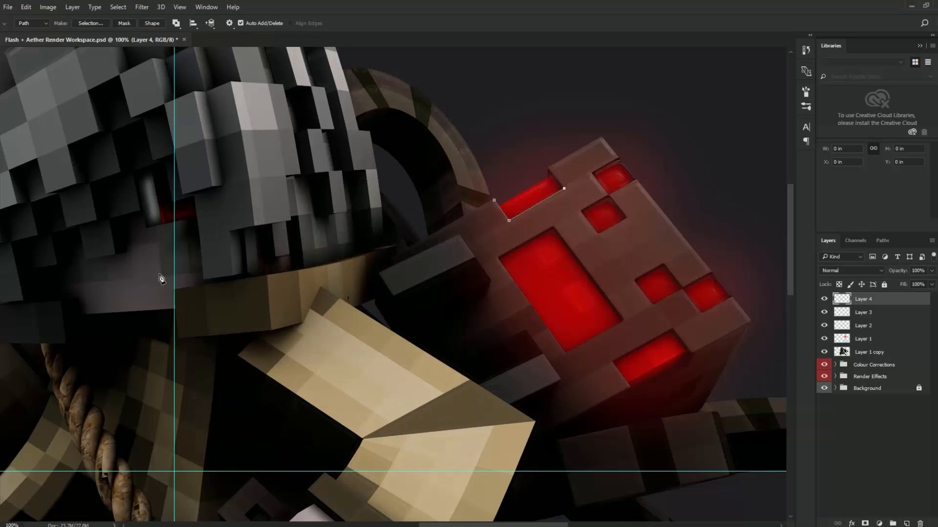
pyautogui.rightClick(582, 224)
pyautogui.click(622, 303)
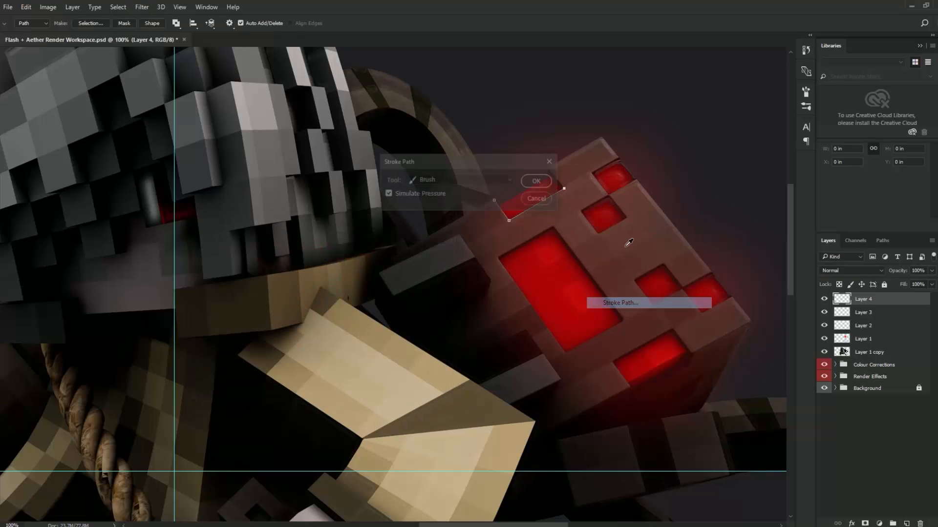
pyautogui.press('Return')
pyautogui.rightClick(607, 213)
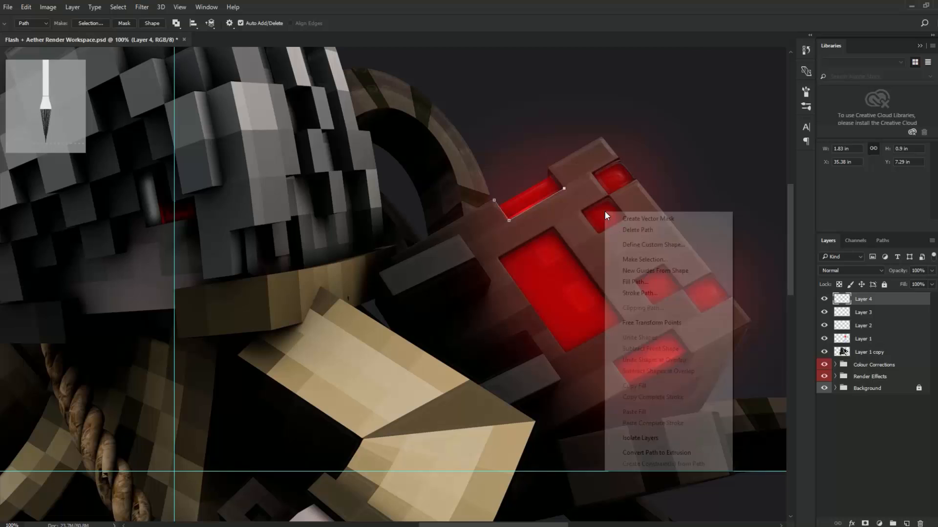
pyautogui.click(634, 227)
pyautogui.click(820, 299)
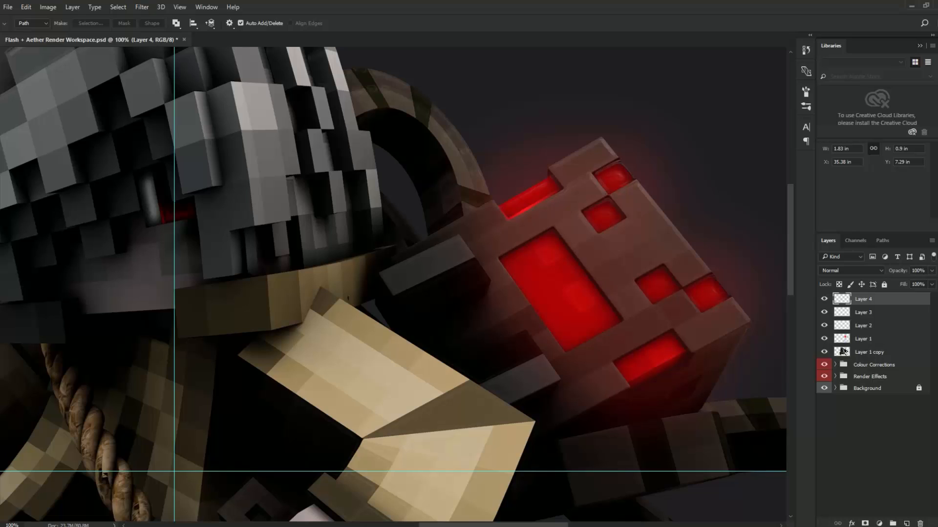
# Trace the upper and left edges of the lowest red slot on the cube, stroke them with the brush, and delete the path.
pyautogui.click(672, 329)
pyautogui.click(612, 361)
pyautogui.click(630, 388)
pyautogui.rightClick(753, 70)
pyautogui.click(776, 209)
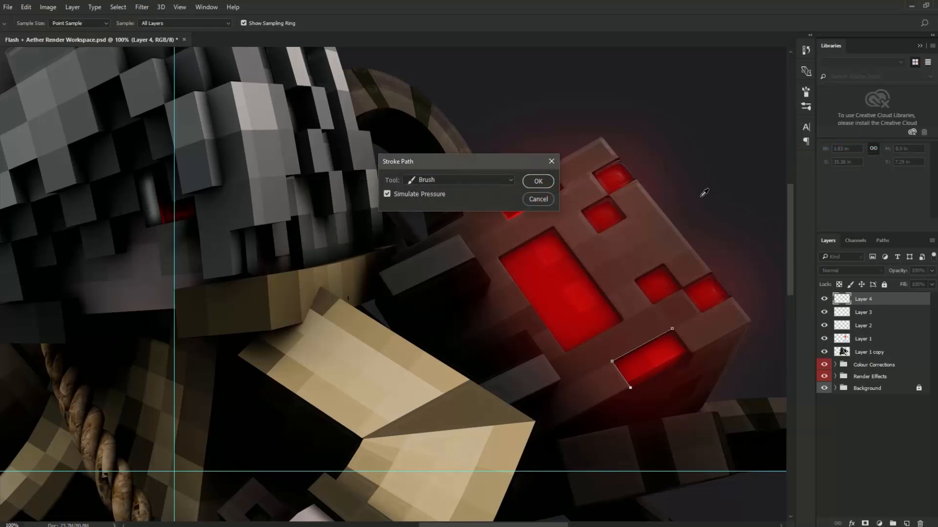
pyautogui.click(524, 183)
pyautogui.rightClick(716, 243)
pyautogui.click(742, 257)
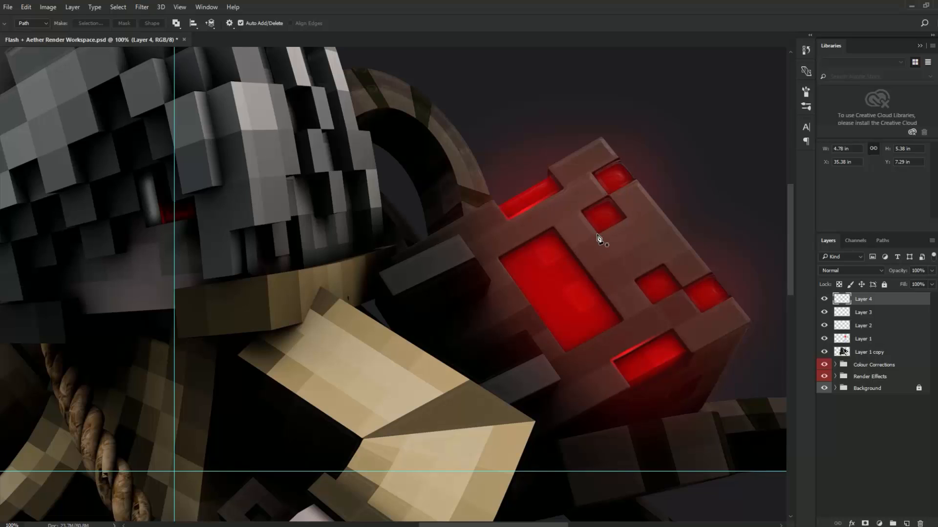
# Outline the upper-left edges of the two small red squares near the cube's top corner, stroke the path in red, and delete it.
pyautogui.click(580, 212)
pyautogui.click(609, 195)
pyautogui.click(592, 172)
pyautogui.click(612, 161)
pyautogui.rightClick(676, 166)
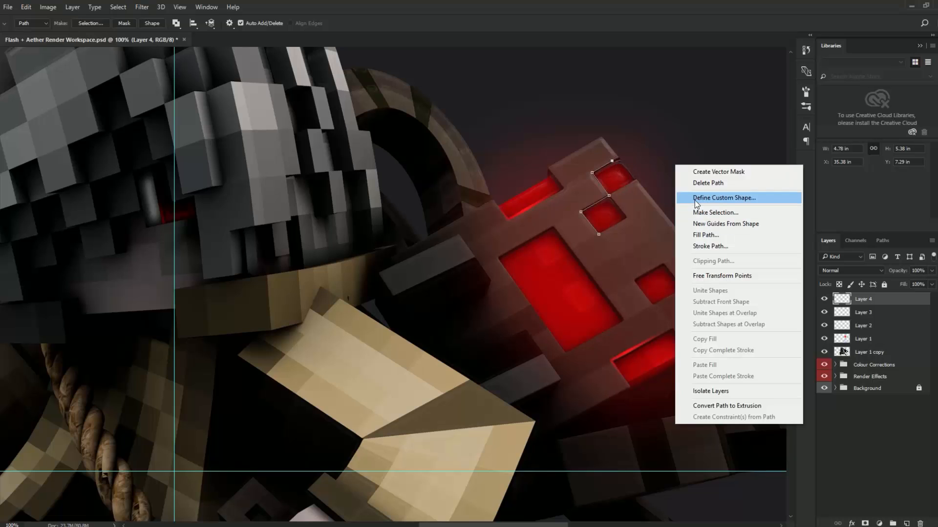
pyautogui.click(707, 247)
pyautogui.click(537, 181)
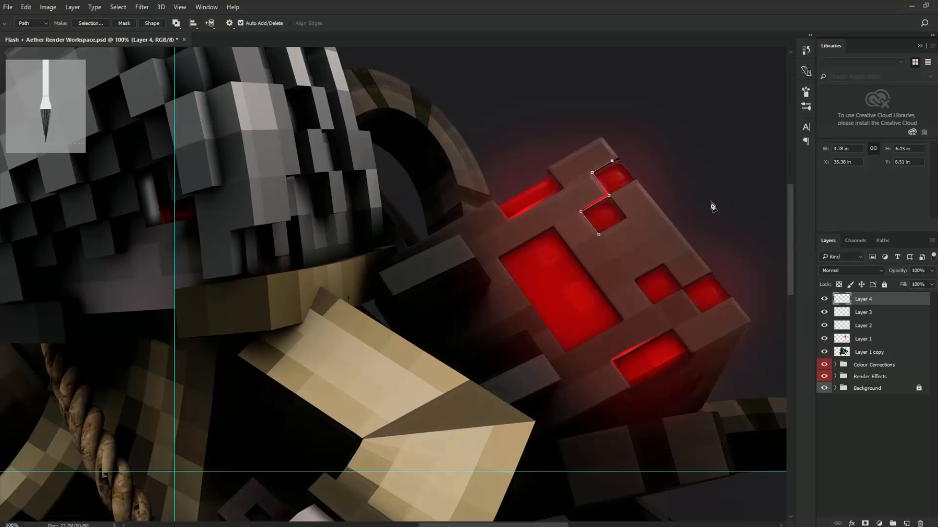
pyautogui.rightClick(711, 203)
pyautogui.click(743, 220)
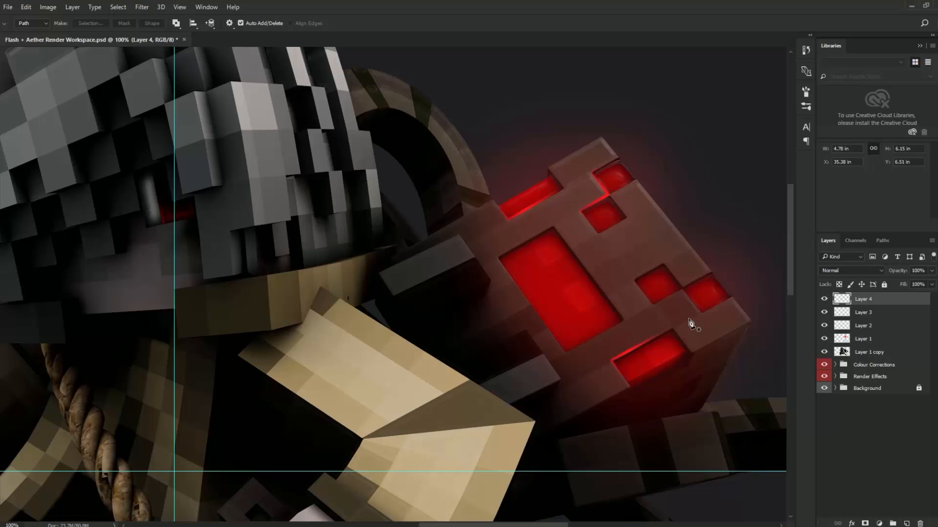
# Outline the lower-left edges of the two red squares at the cube's right corner, stroke the path with simulated pressure, and delete it.
pyautogui.click(634, 279)
pyautogui.click(653, 305)
pyautogui.click(683, 289)
pyautogui.click(702, 313)
pyautogui.rightClick(752, 209)
pyautogui.click(777, 292)
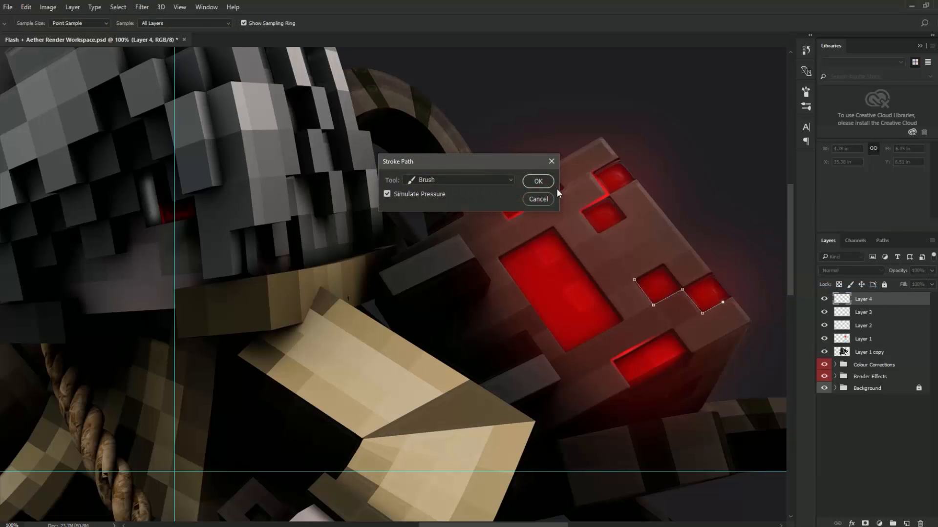
pyautogui.press('Return')
pyautogui.rightClick(691, 199)
pyautogui.click(730, 218)
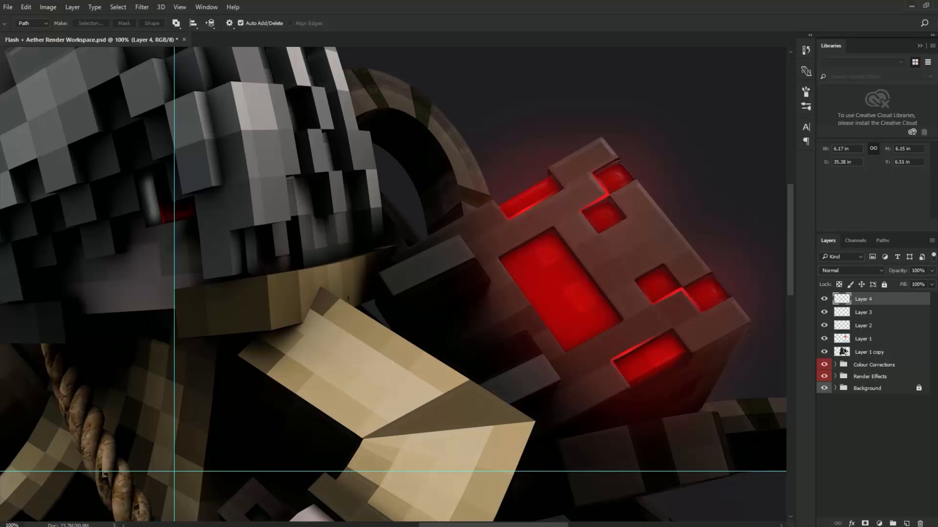
# Draw a path across the middle of the large red panel and down its left edge, stroke it with the brush, and delete it.
pyautogui.click(576, 282)
pyautogui.click(531, 305)
pyautogui.click(551, 335)
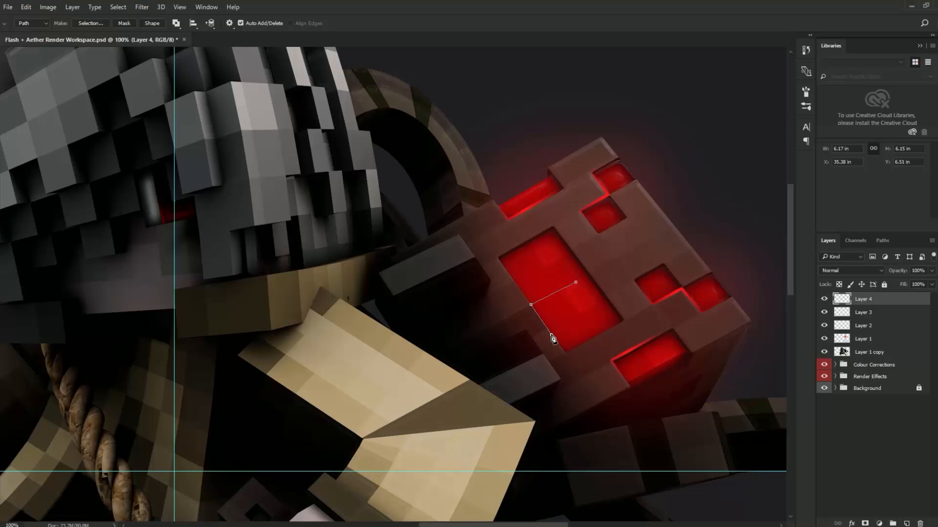
pyautogui.rightClick(590, 331)
pyautogui.click(638, 150)
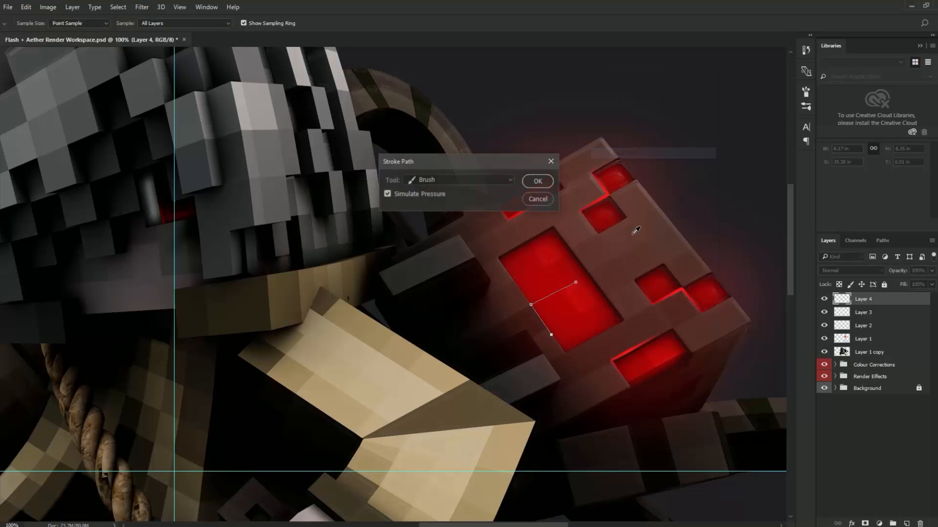
pyautogui.click(537, 182)
pyautogui.rightClick(617, 256)
pyautogui.click(653, 277)
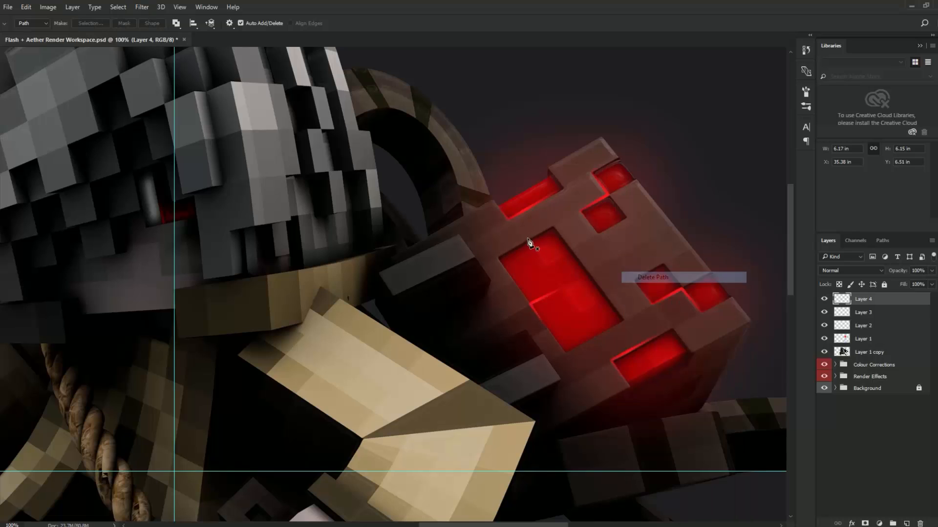
# Trace the upper-left corner of the large red panel, stroke the path with the red brush, and delete it.
pyautogui.click(542, 233)
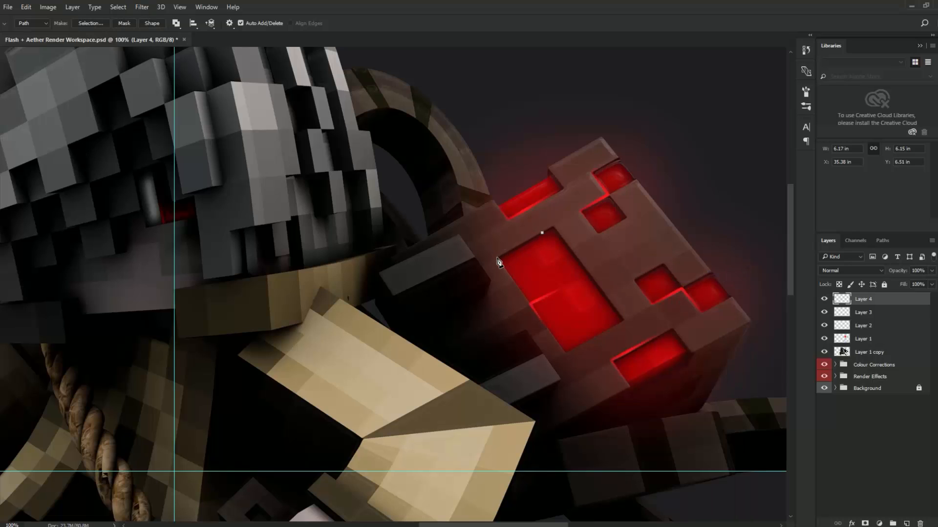
pyautogui.click(497, 258)
pyautogui.rightClick(617, 299)
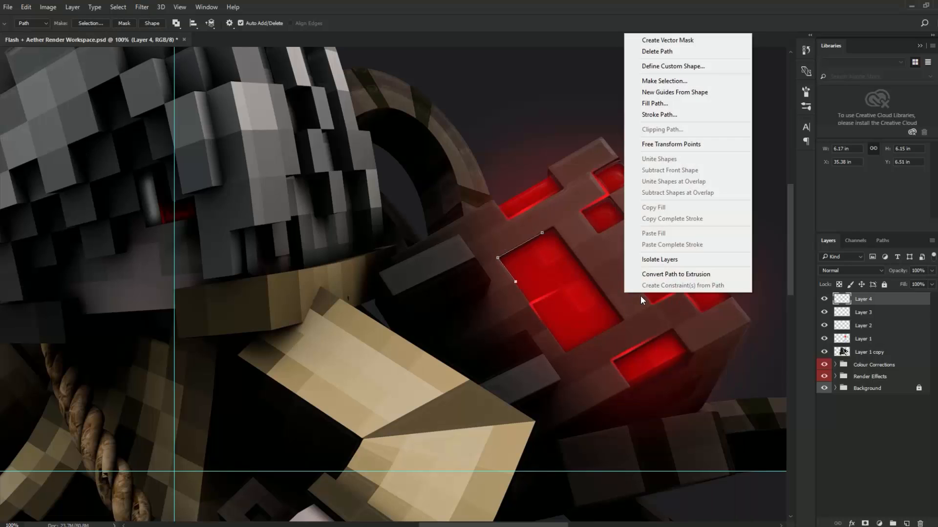
pyautogui.click(655, 120)
pyautogui.click(538, 182)
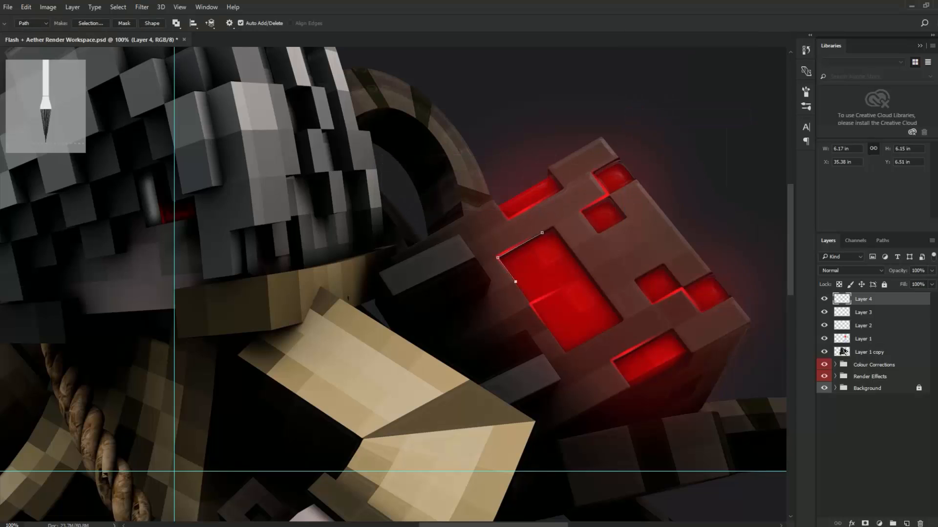
pyautogui.rightClick(667, 213)
pyautogui.click(679, 230)
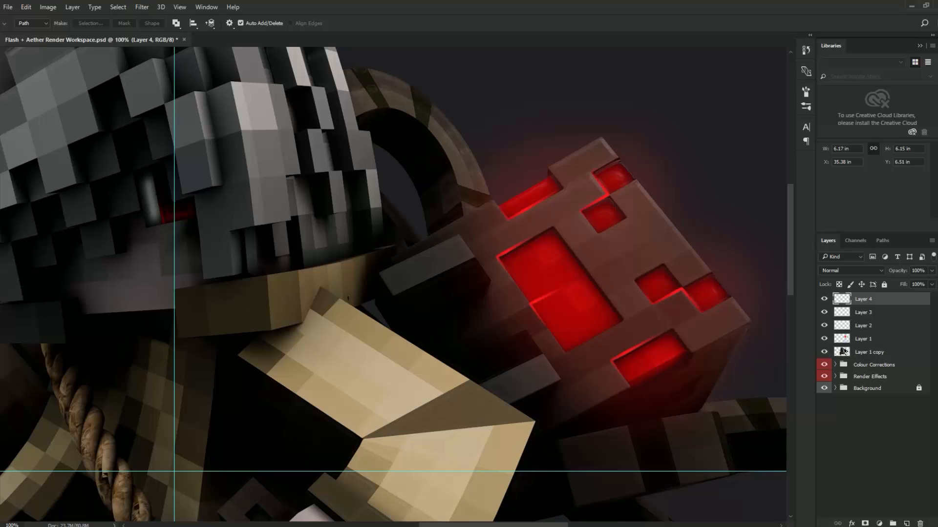
# Brighten the red edge strokes on Layer 4 with a Hue/Saturation lightness of +18.
pyautogui.press('n')
pyautogui.click(399, 261)
pyautogui.hotkey('ctrl', 'u')
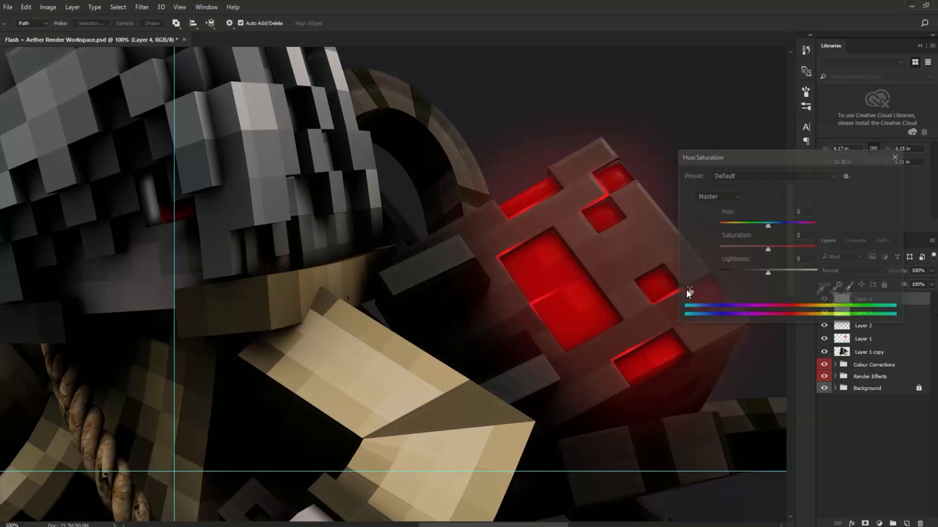
pyautogui.moveTo(768, 274)
pyautogui.mouseDown()
pyautogui.moveTo(787, 274)
pyautogui.moveTo(777, 274)
pyautogui.mouseUp()
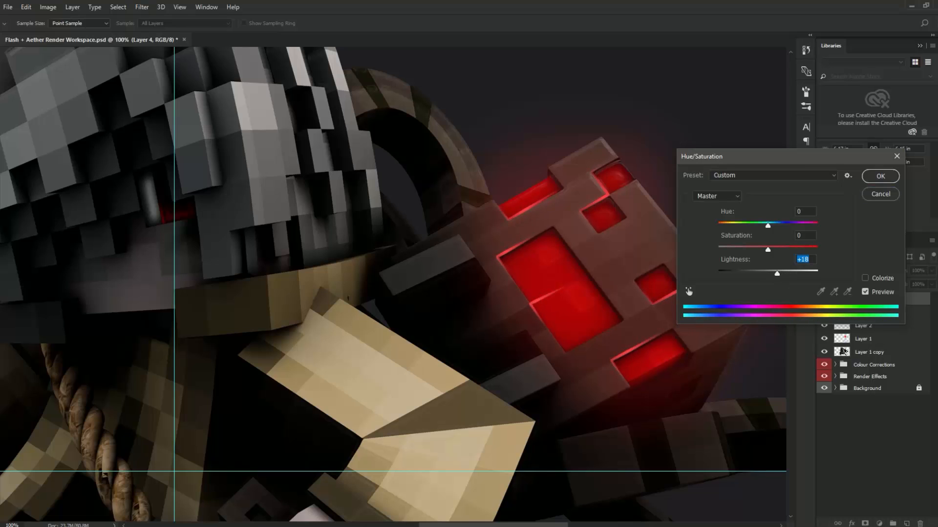
pyautogui.press('Return')
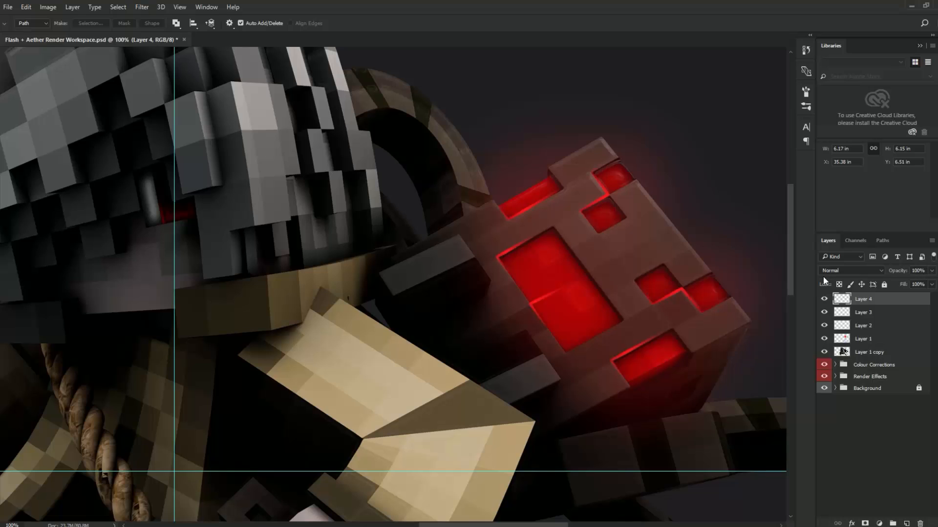
# Duplicate Layer 4 and apply a Gaussian Blur with a 15 pixel radius to the copy.
pyautogui.hotkey('ctrl', 'j')
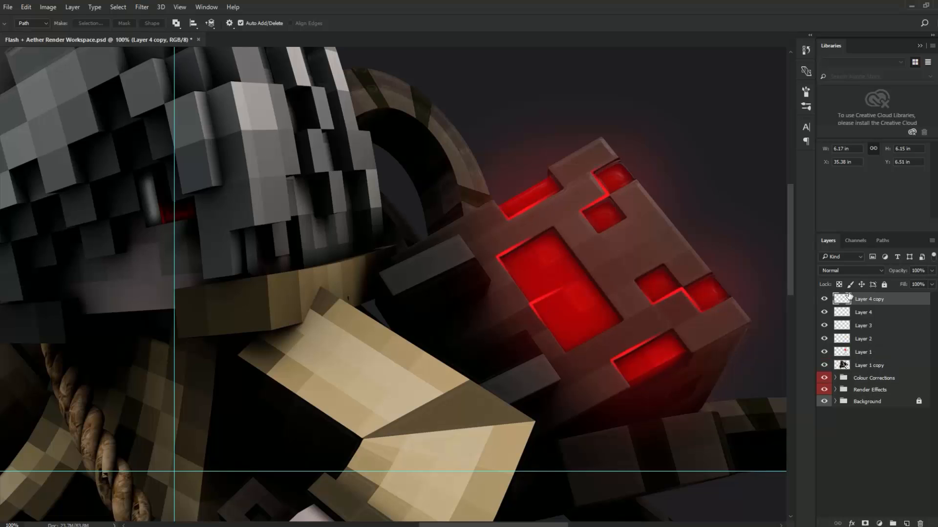
pyautogui.click(141, 7)
pyautogui.moveTo(189, 126)
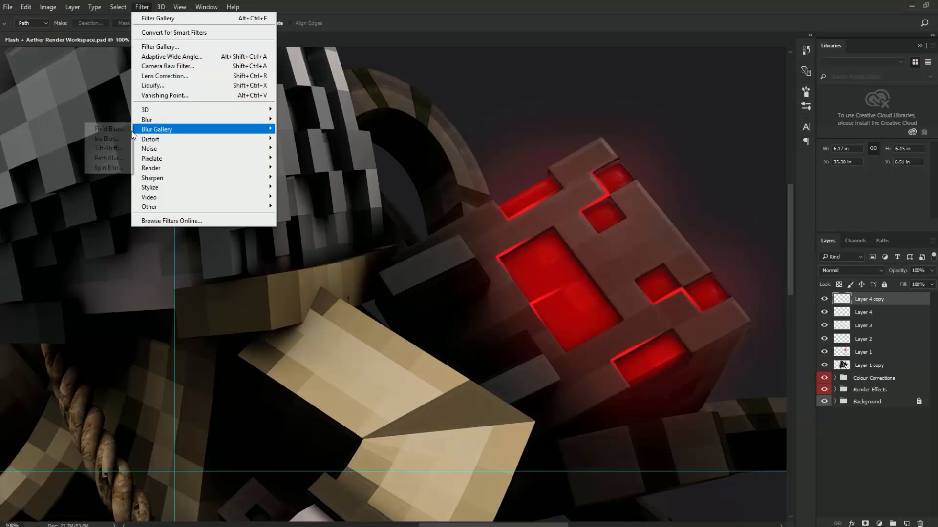
pyautogui.click(103, 157)
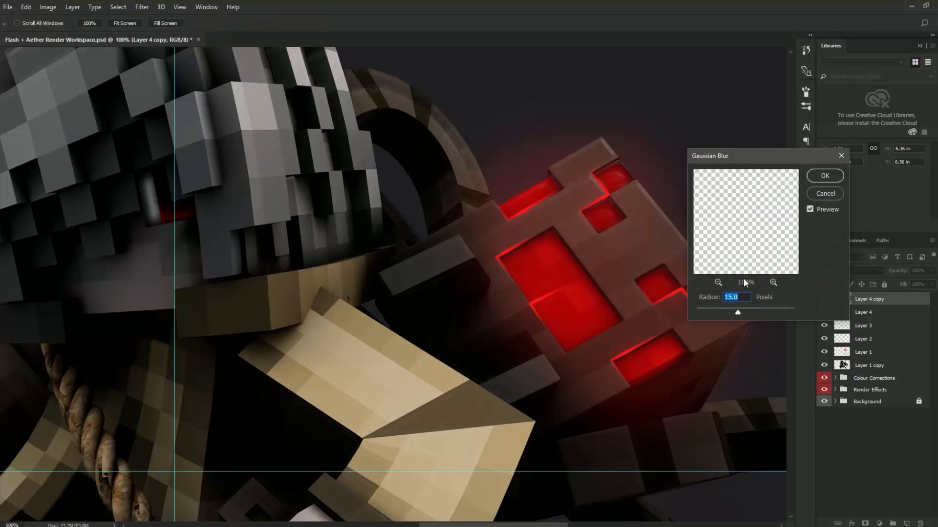
pyautogui.click(814, 175)
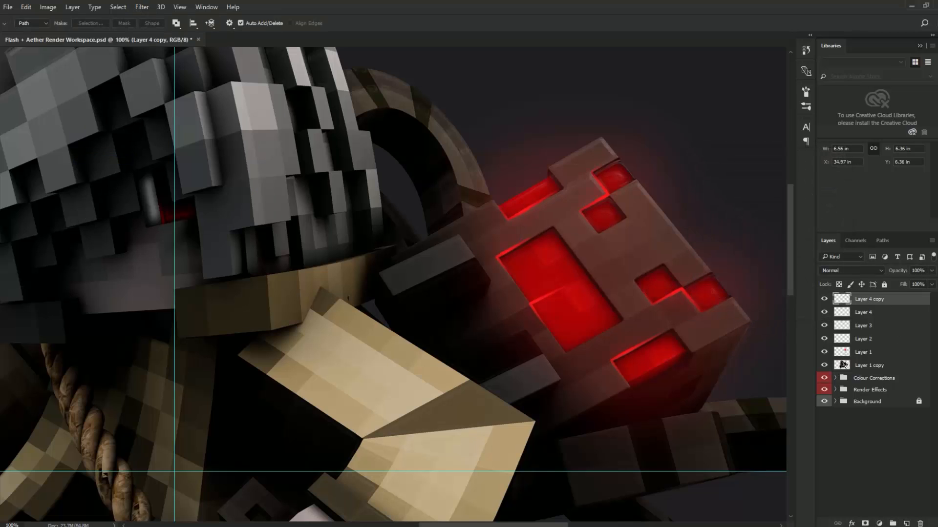
# Duplicate Layer 4 and move the duplicate above Layer 4 copy, to the top of the layer stack.
pyautogui.click(863, 312)
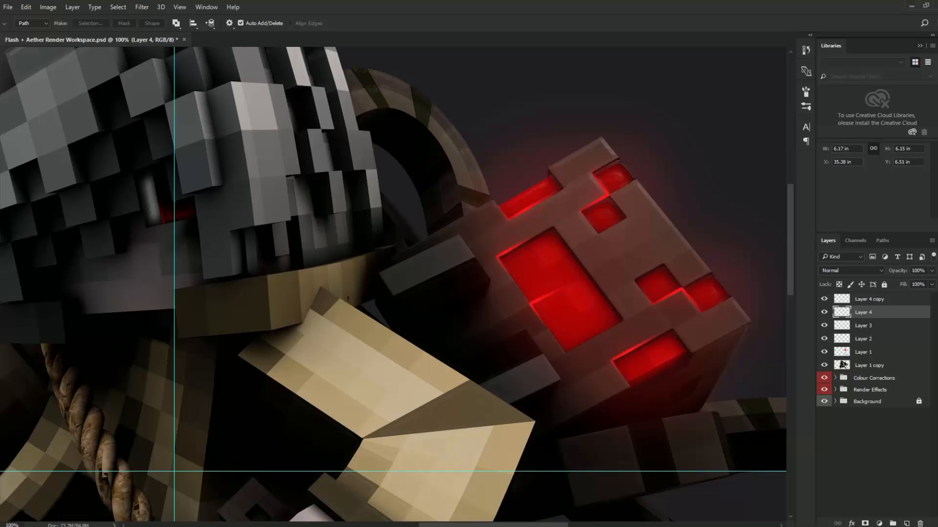
pyautogui.click(825, 312)
pyautogui.click(824, 312)
pyautogui.hotkey('ctrl', 'j')
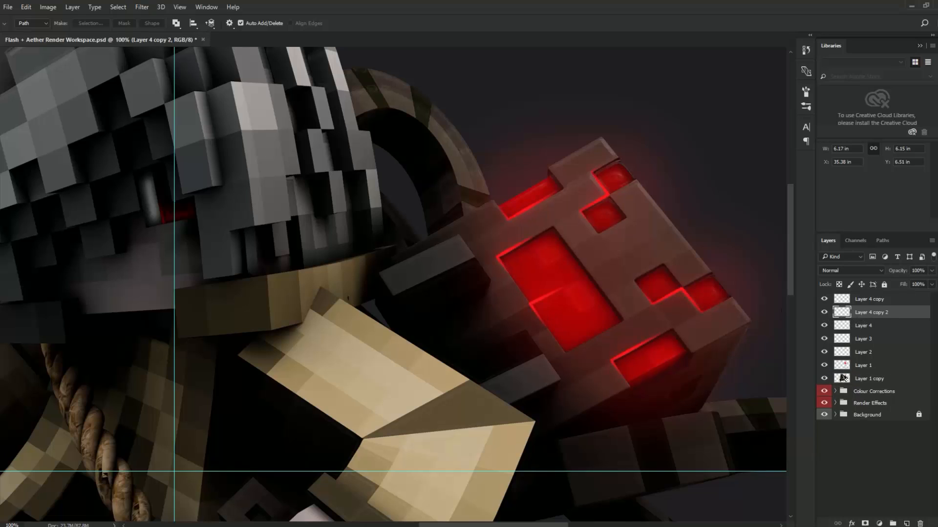
pyautogui.moveTo(862, 312); pyautogui.dragTo(861, 299)
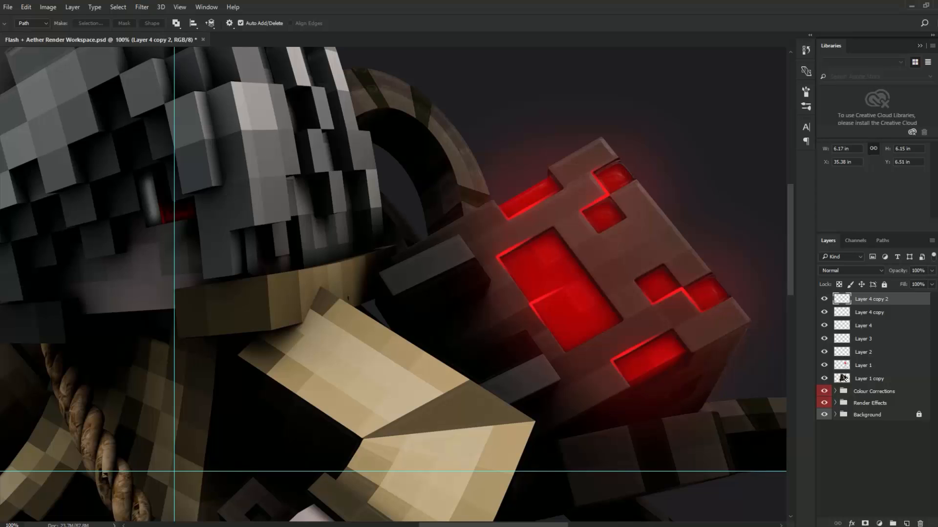
# Duplicate Layer 4 copy 2 and set the new copy's blend mode to Screen.
pyautogui.hotkey('ctrl', 'j')
pyautogui.click(142, 6)
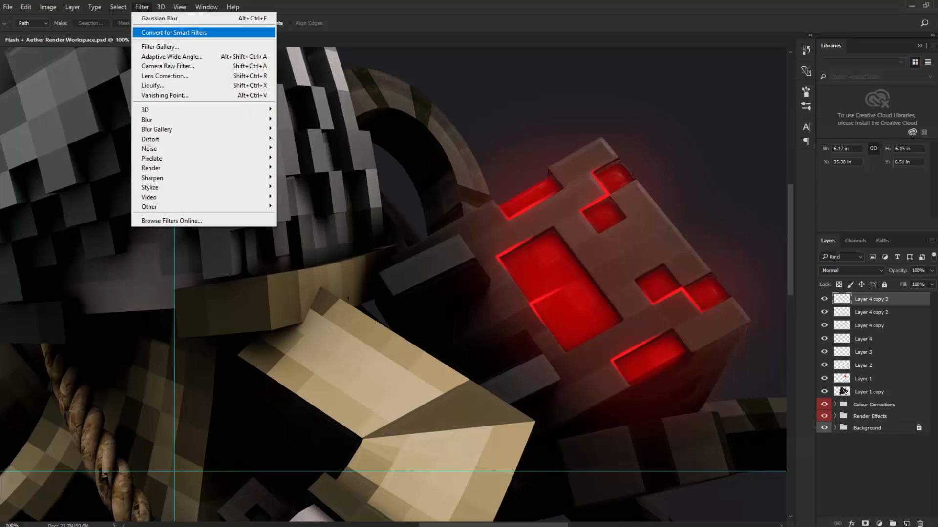
pyautogui.press('Escape')
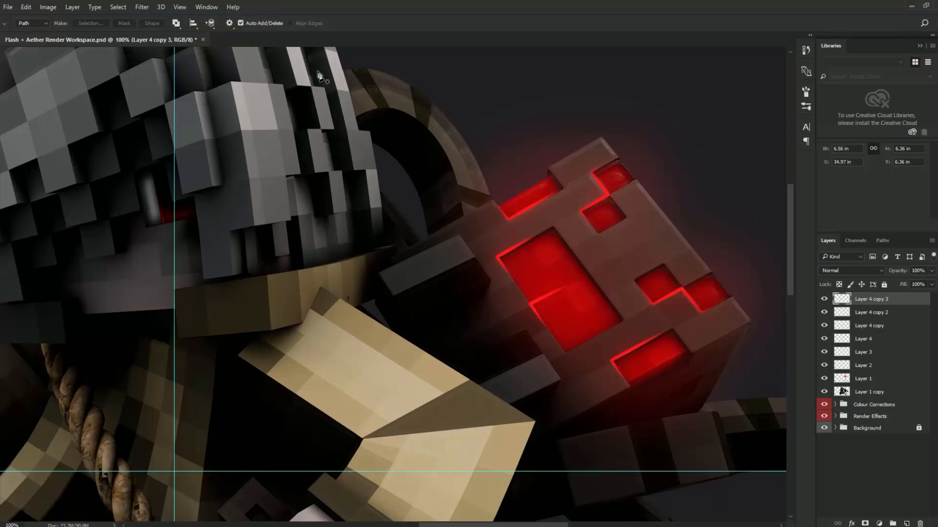
pyautogui.click(851, 270)
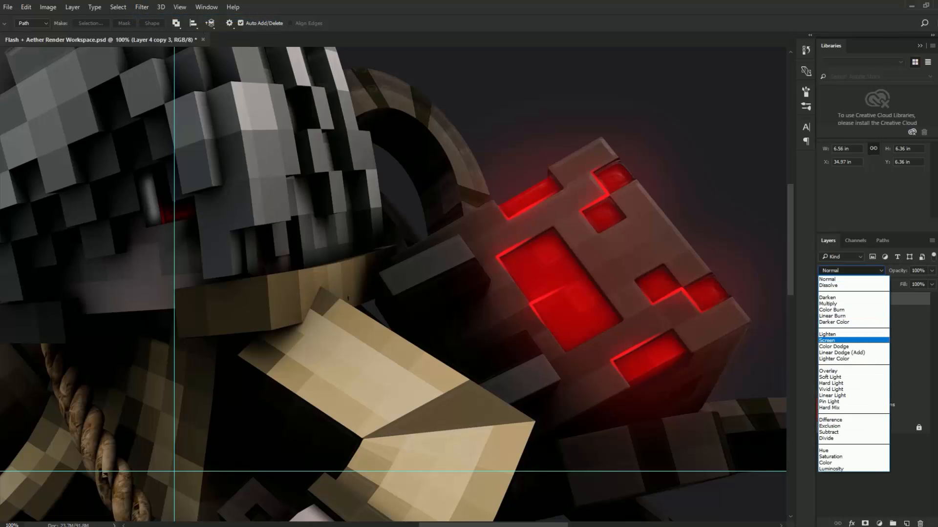
pyautogui.click(826, 341)
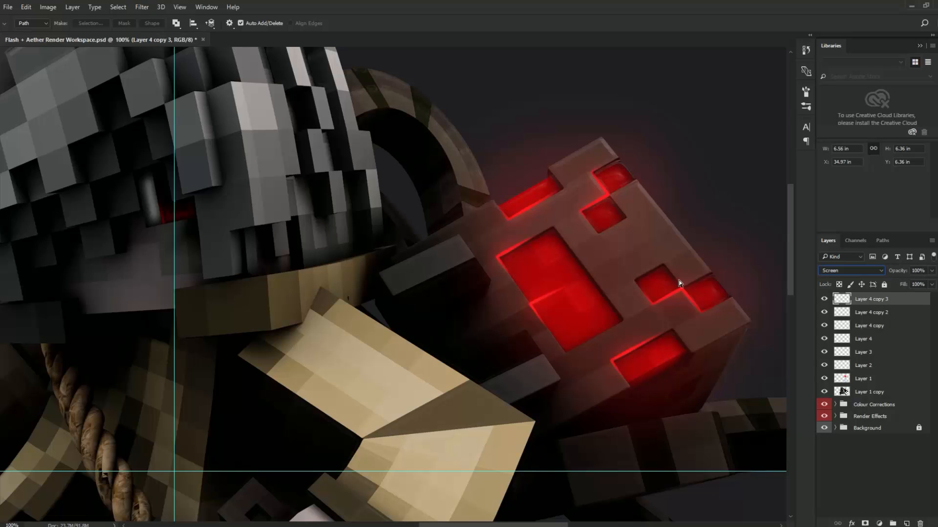
# Duplicate the Screen-blended glow layer and change the new copy's blend mode.
pyautogui.hotkey('ctrl', 'j')
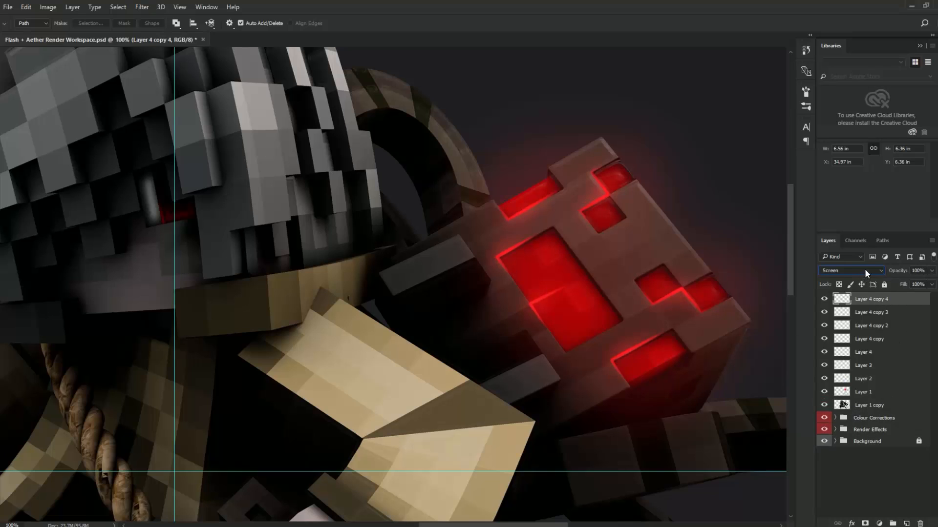
pyautogui.click(864, 268)
pyautogui.click(829, 375)
# Make another copy of the original Layer 4 and move it above all the other glow copies.
pyautogui.click(862, 351)
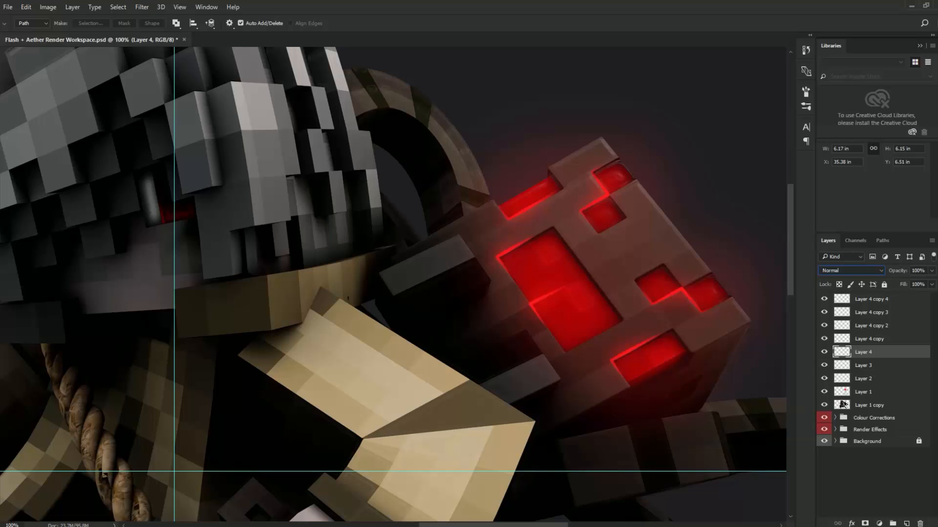
pyautogui.press('Escape')
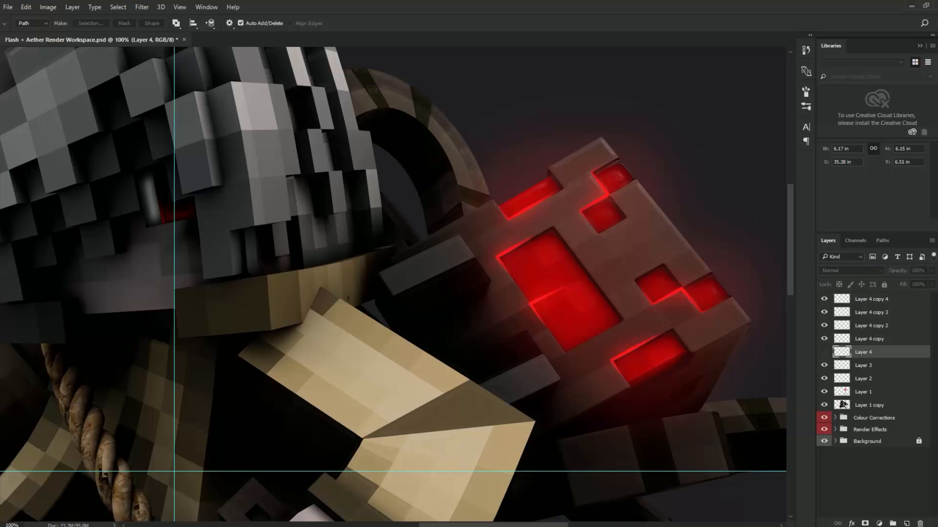
pyautogui.hotkey('ctrl', 'j')
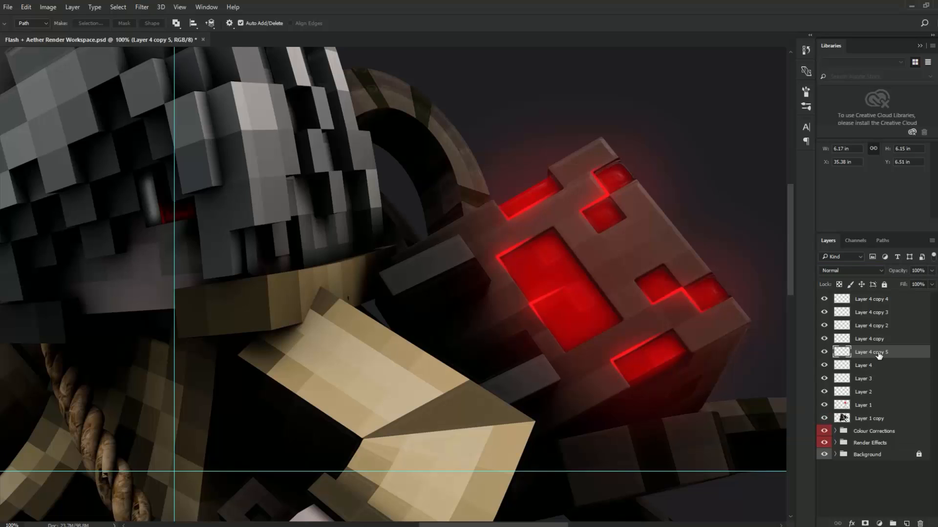
pyautogui.moveTo(877, 356); pyautogui.dragTo(885, 298)
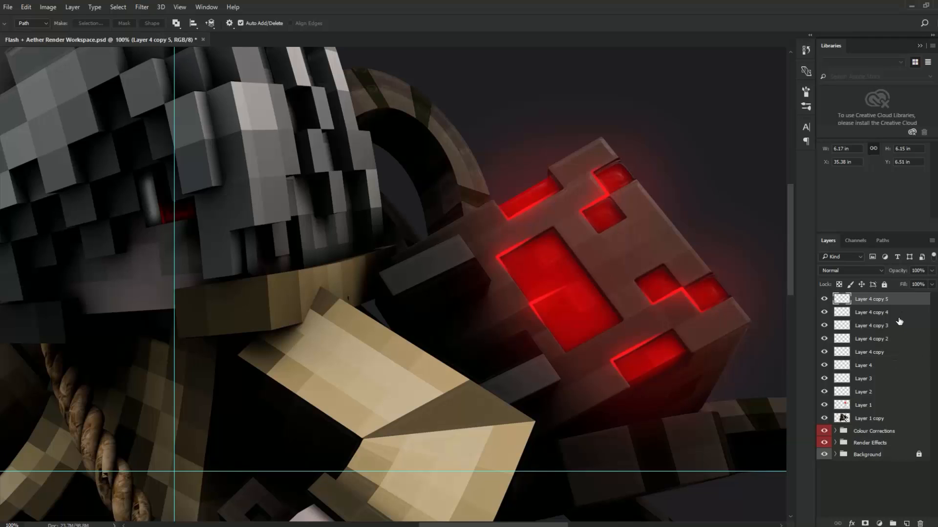
# Merge Layer 4 and all its copies into one layer, then compare the cube with the merged layer hidden and shown.
pyautogui.keyDown('shift'); pyautogui.click(862, 366); pyautogui.keyUp('shift')
pyautogui.rightClick(881, 352)
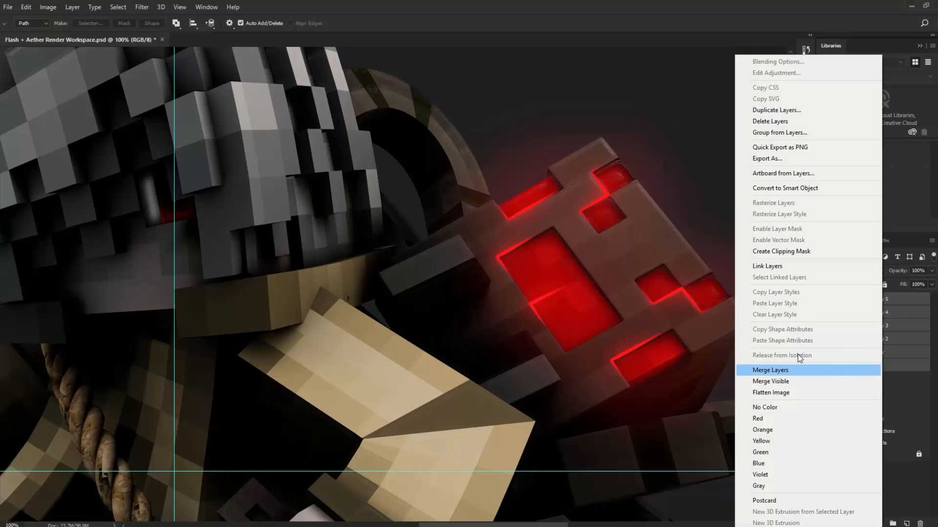
pyautogui.click(765, 366)
pyautogui.click(824, 298)
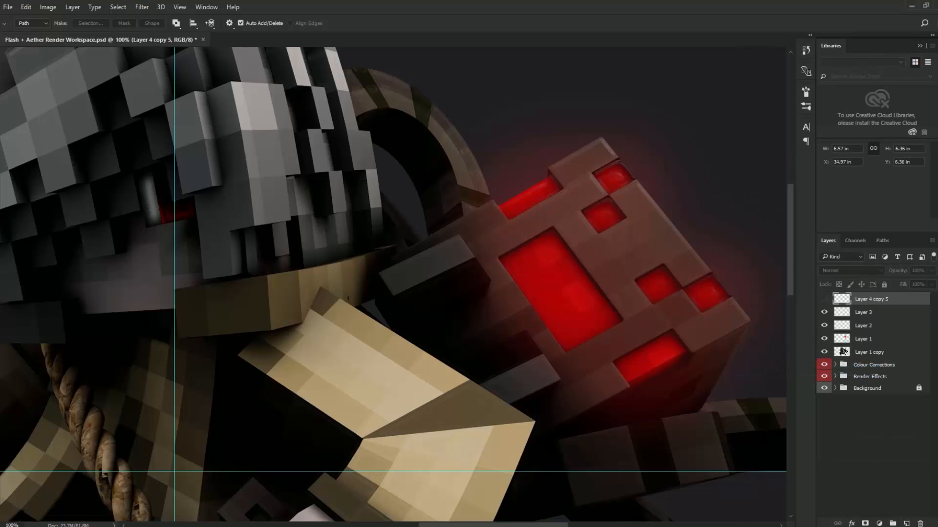
pyautogui.click(824, 299)
pyautogui.hotkey('ctrl', 'u')
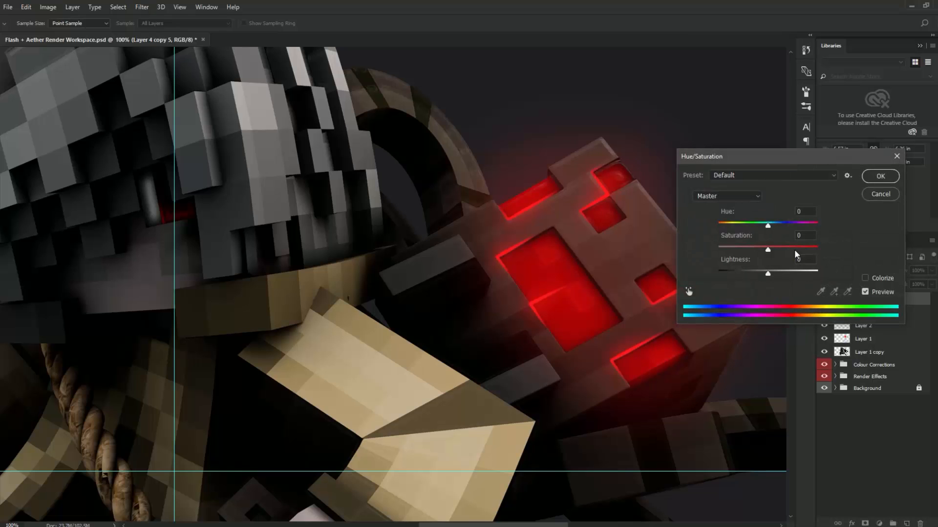
pyautogui.click(873, 196)
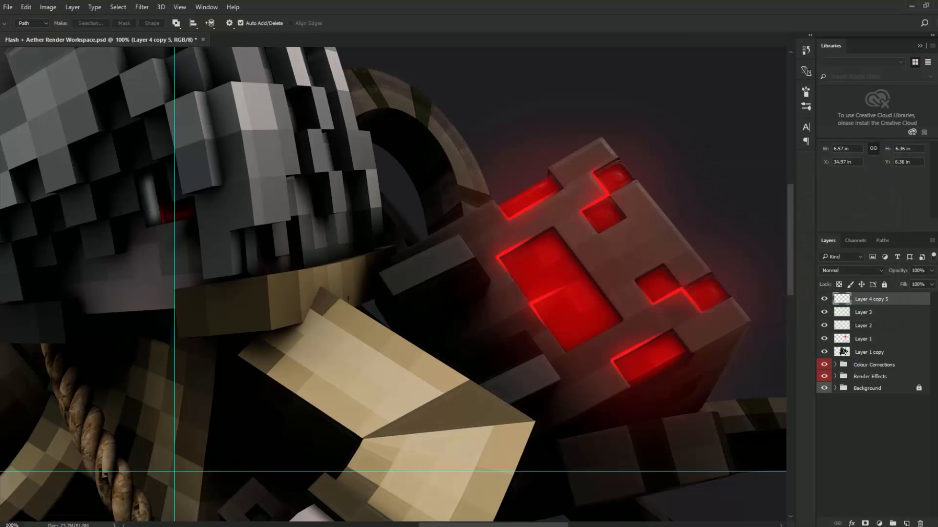
pyautogui.hotkey('ctrl', '-')
pyautogui.hotkey('ctrl', '-')
pyautogui.hotkey('ctrl', '-')
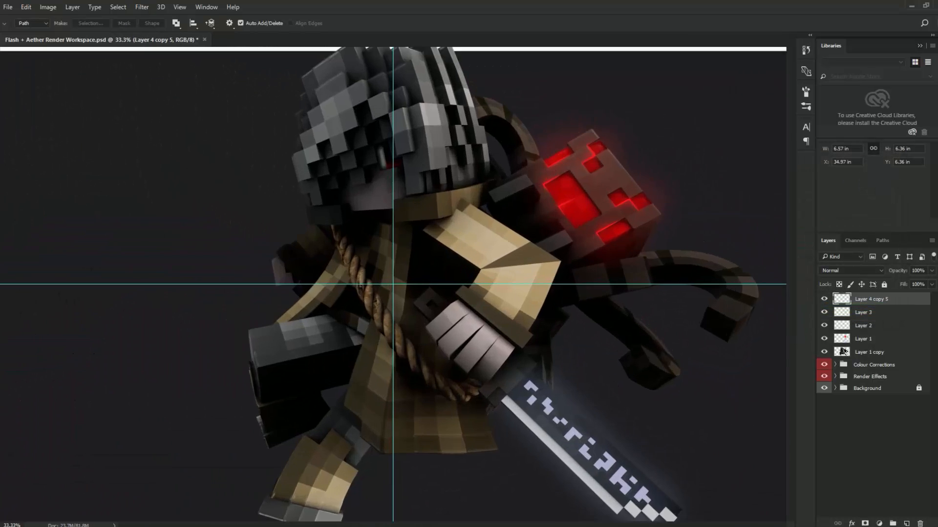
pyautogui.hotkey('ctrl', '+')
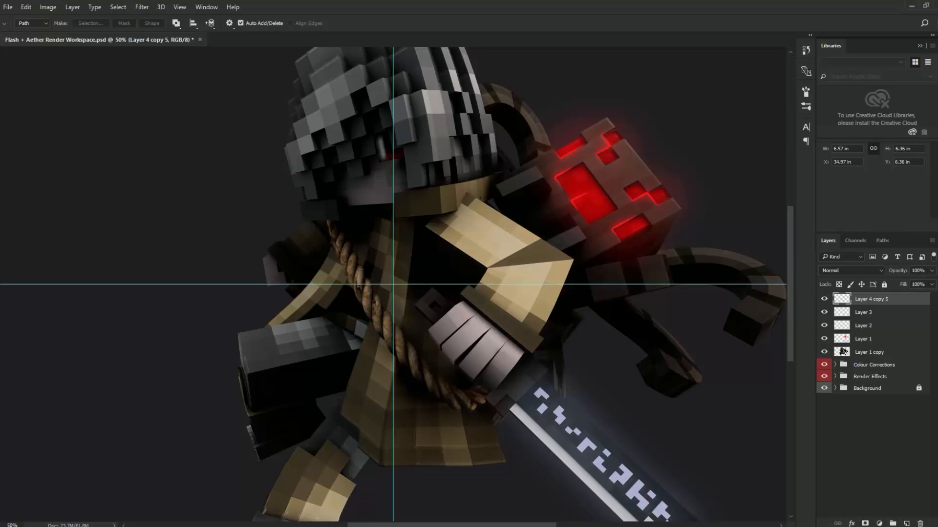
pyautogui.hotkey('ctrl', 'u')
pyautogui.moveTo(781, 154); pyautogui.dragTo(805, 151)
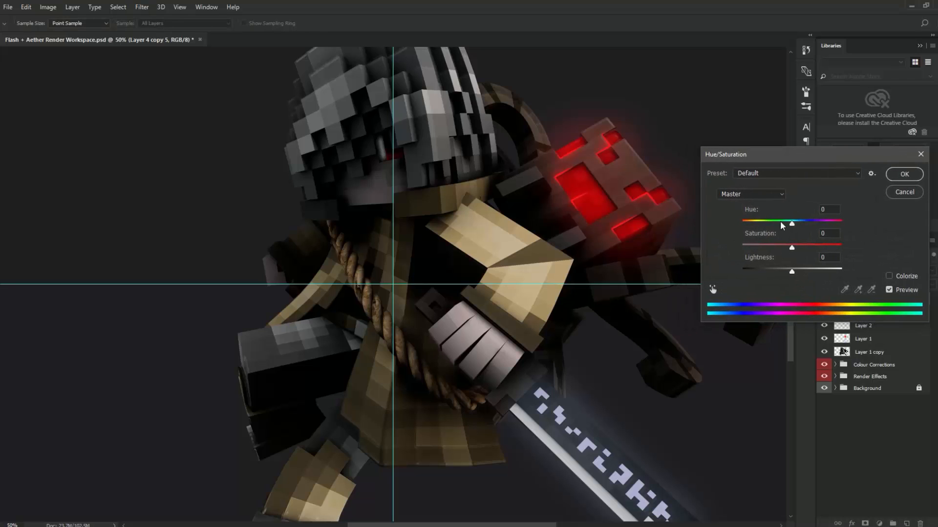
pyautogui.moveTo(791, 221)
pyautogui.mouseDown()
pyautogui.moveTo(742, 222)
pyautogui.moveTo(842, 223)
pyautogui.moveTo(780, 223)
pyautogui.mouseUp()
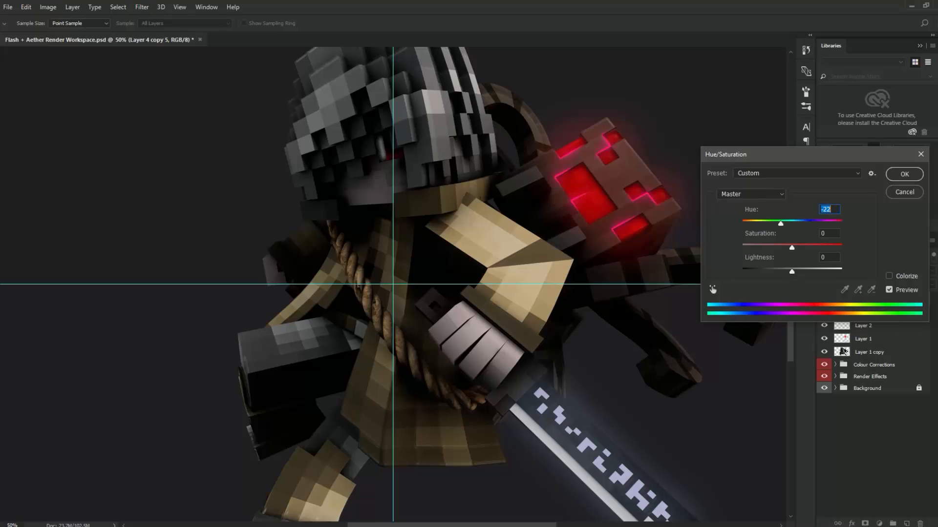
pyautogui.hotkey('ctrl', 'z')
pyautogui.hotkey('ctrl', 'z')
pyautogui.hotkey('ctrl', 'z')
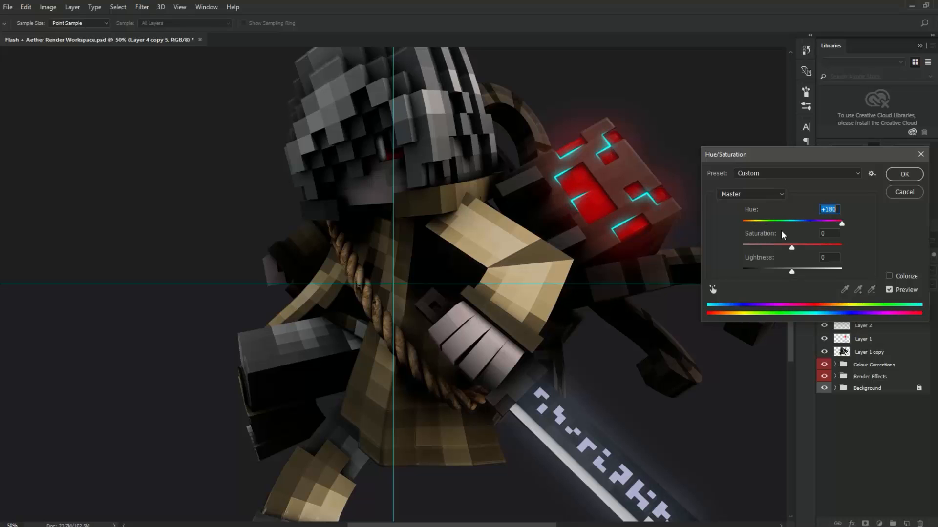
pyautogui.moveTo(791, 223); pyautogui.dragTo(772, 223)
pyautogui.click(904, 192)
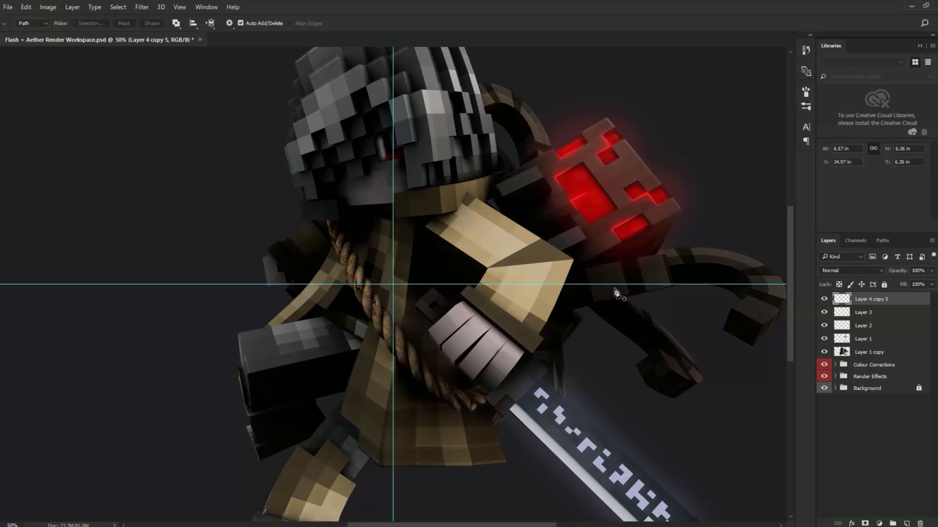
pyautogui.scroll(-1, 649, 293)
pyautogui.click(824, 299)
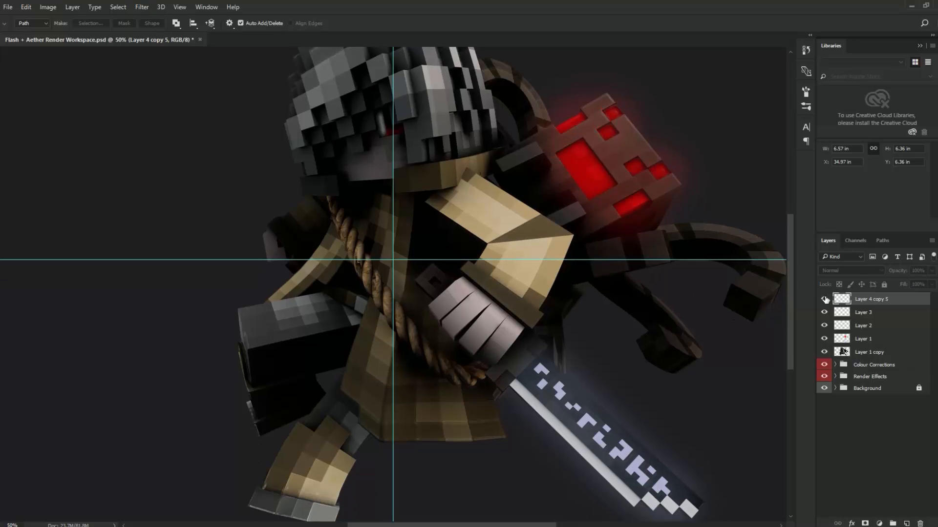
pyautogui.click(823, 299)
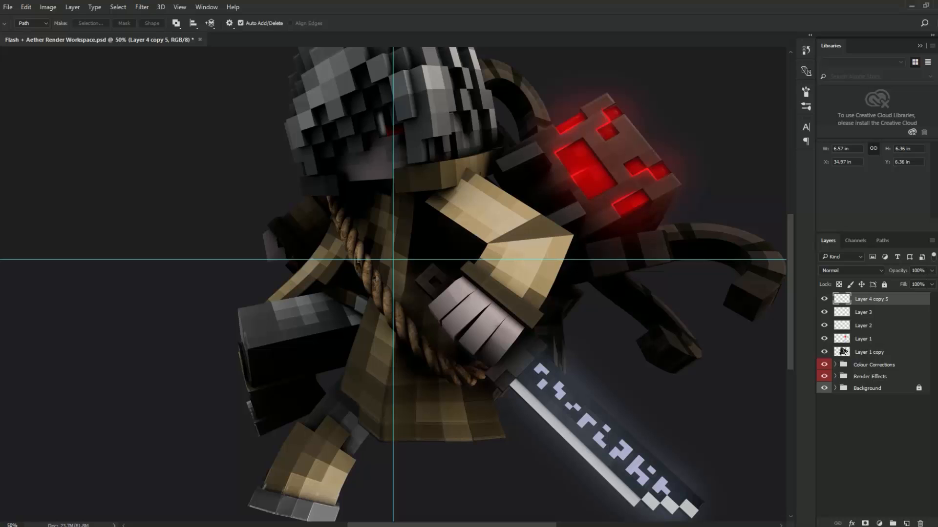
# Add a new layer and draw a curved path along the inner edge of the tentacle just below the red cube.
pyautogui.click(906, 523)
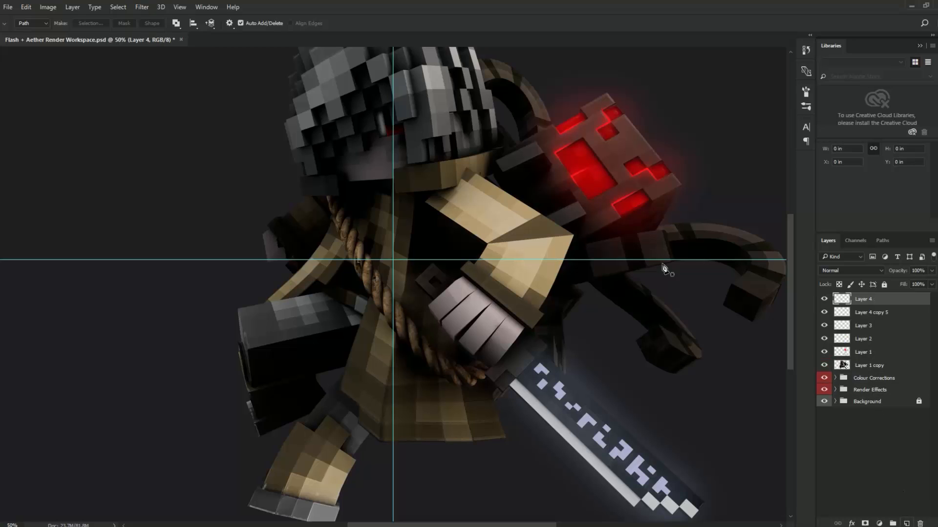
pyautogui.moveTo(750, 255); pyautogui.dragTo(773, 283)
pyautogui.keyDown('alt'); pyautogui.click(751, 256); pyautogui.keyUp('alt')
pyautogui.moveTo(724, 230); pyautogui.dragTo(727, 227)
pyautogui.moveTo(737, 279); pyautogui.dragTo(722, 292)
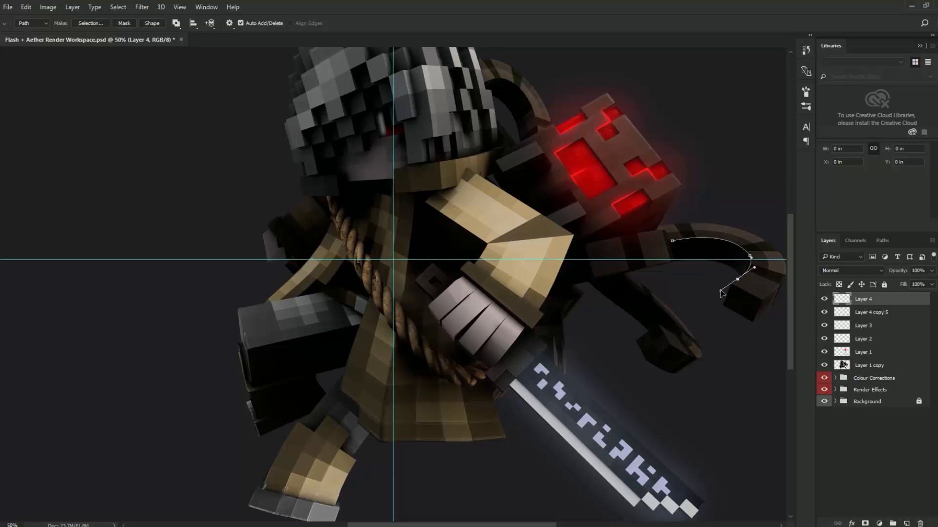
# Stroke the tentacle path with the red brush using simulated pressure, delete the path, and compare the layer hidden and shown.
pyautogui.rightClick(774, 289)
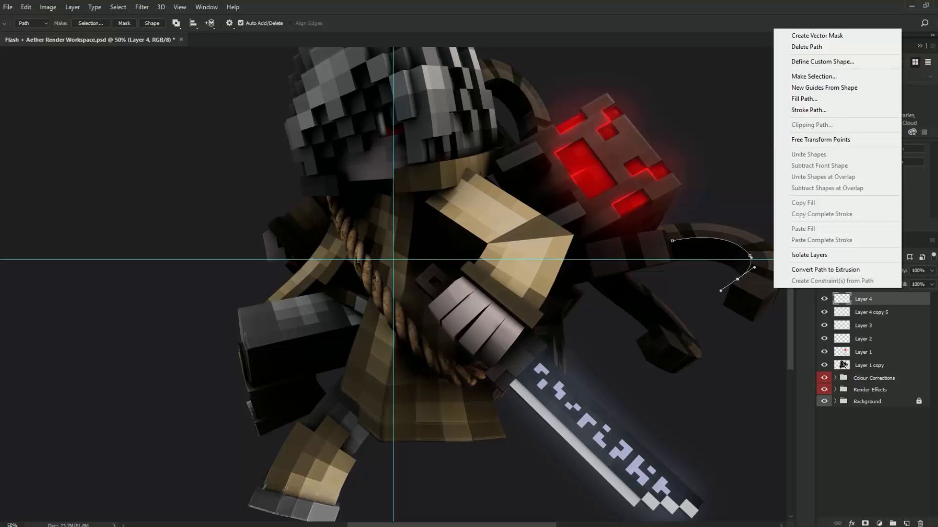
pyautogui.click(809, 110)
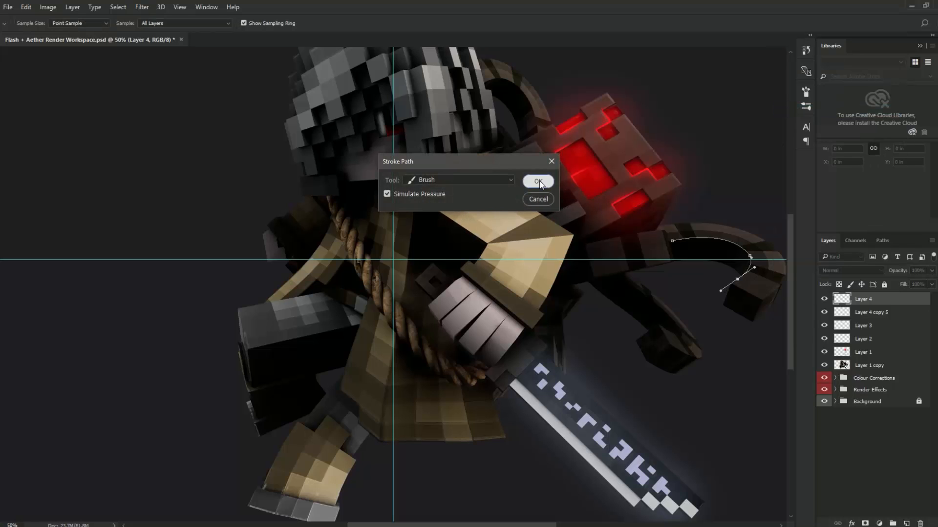
pyautogui.click(538, 182)
pyautogui.rightClick(729, 189)
pyautogui.click(752, 207)
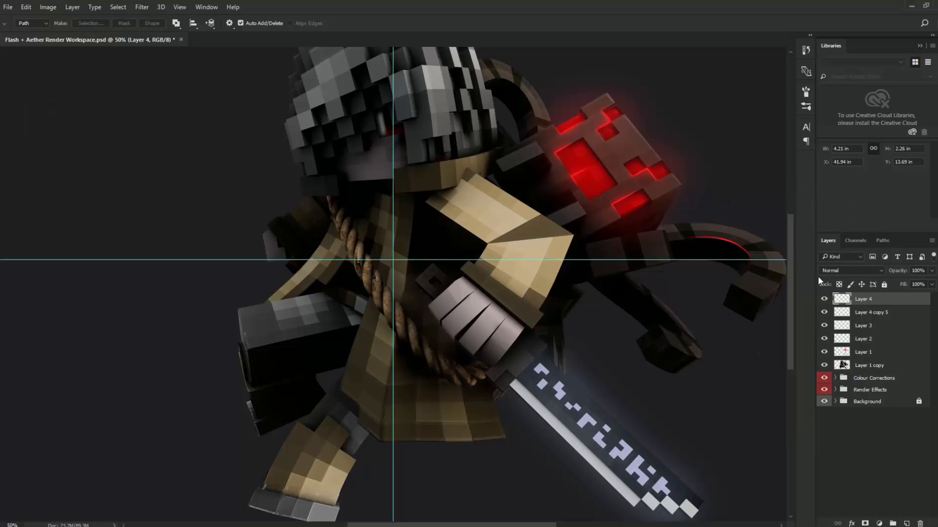
pyautogui.click(824, 299)
pyautogui.click(824, 299)
# Trace the inner curve of the tentacle arching behind the head, stroke the path with the red brush, and delete it.
pyautogui.hotkey('ctrl', '+')
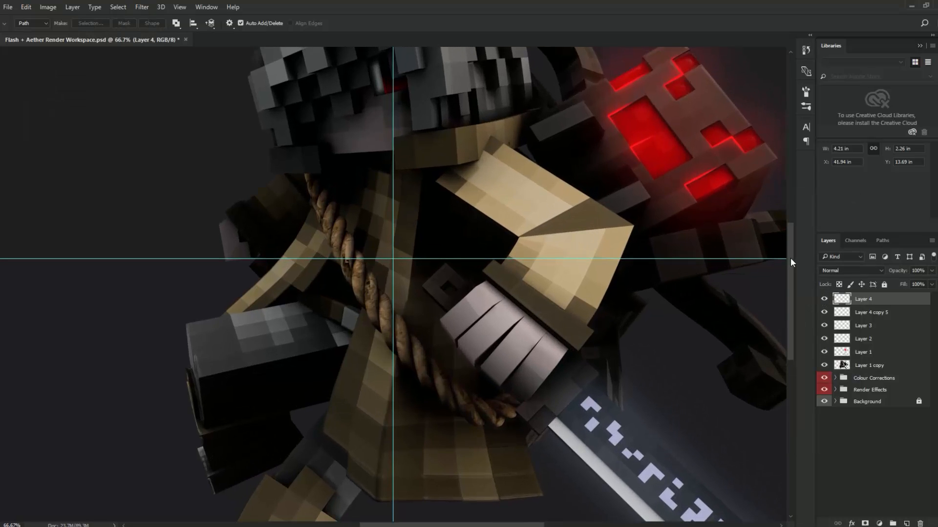
pyautogui.moveTo(791, 258); pyautogui.dragTo(790, 202)
pyautogui.click(523, 207)
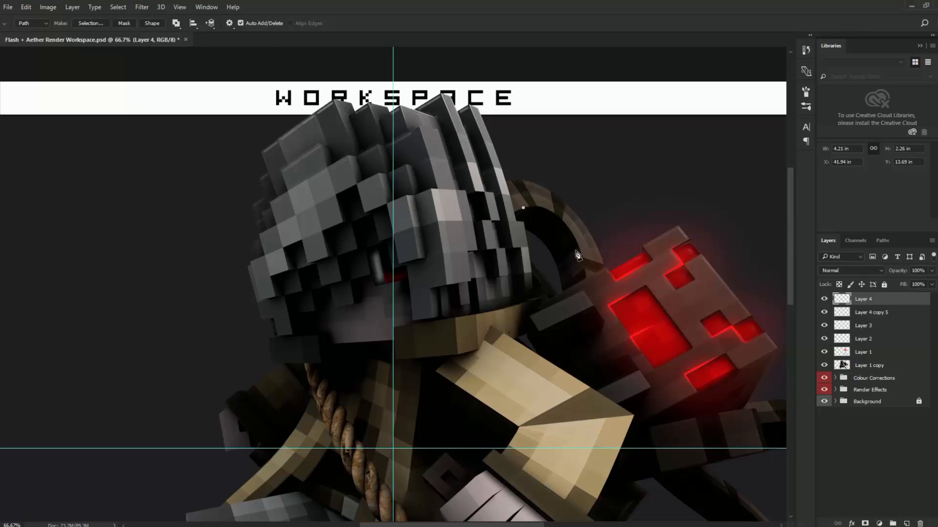
pyautogui.moveTo(584, 269); pyautogui.dragTo(600, 350)
pyautogui.rightClick(603, 349)
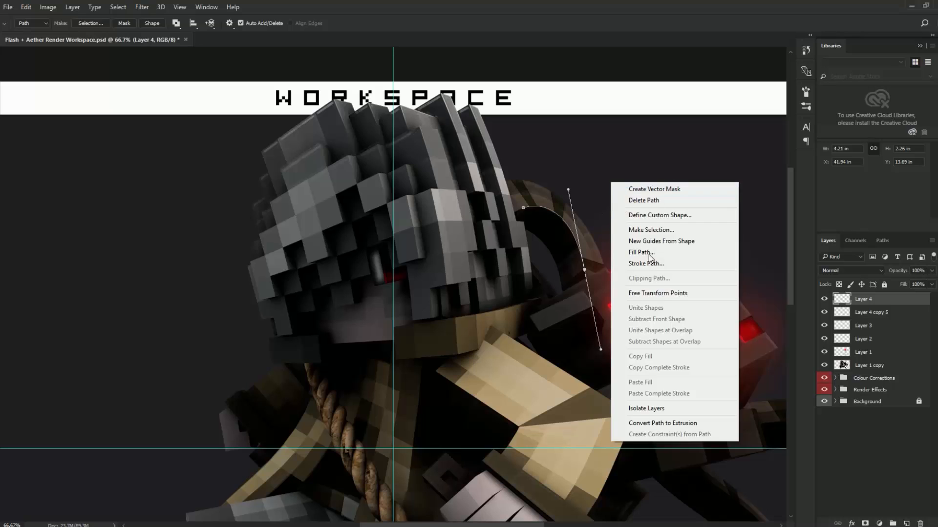
pyautogui.click(659, 263)
pyautogui.click(538, 182)
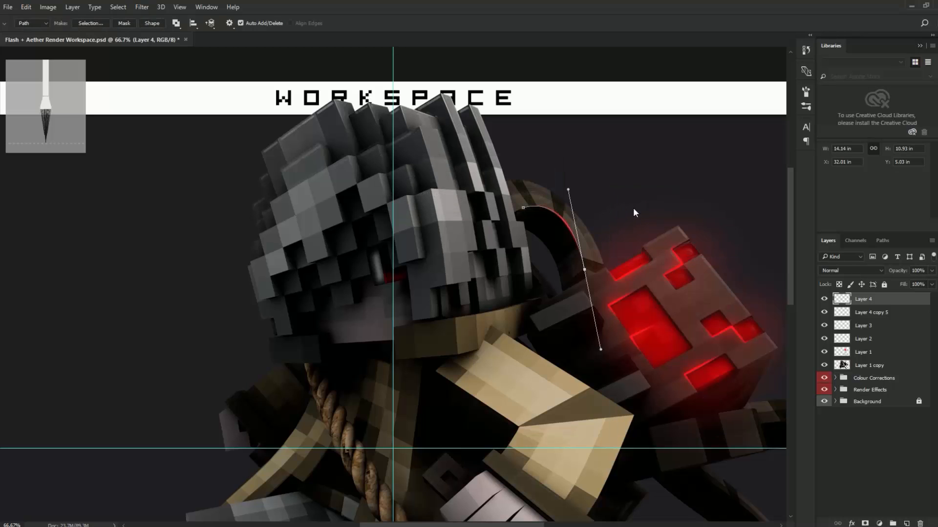
pyautogui.rightClick(632, 212)
pyautogui.click(650, 227)
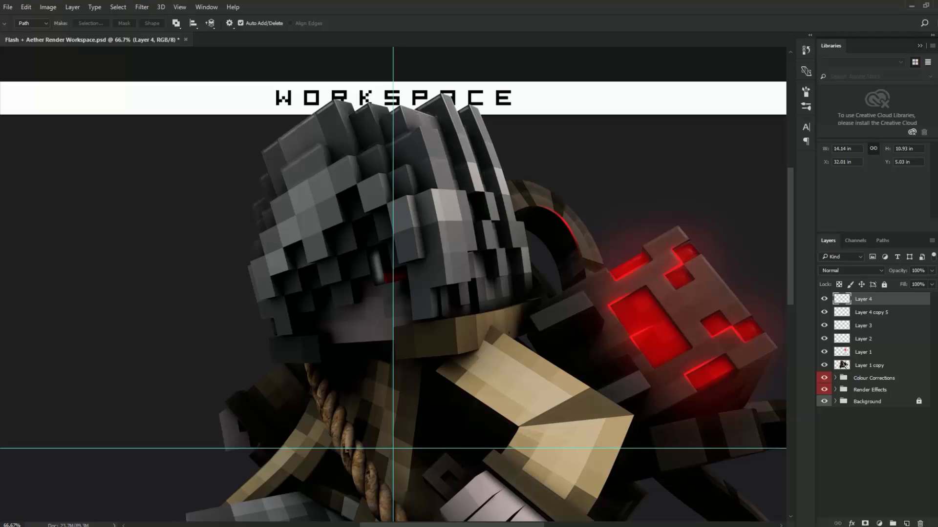
# Trace the end edges of the upper dark block beside the red cube, stroke the path with the red brush using simulated pressure, and delete the path.
pyautogui.click(588, 297)
pyautogui.click(603, 321)
pyautogui.click(553, 344)
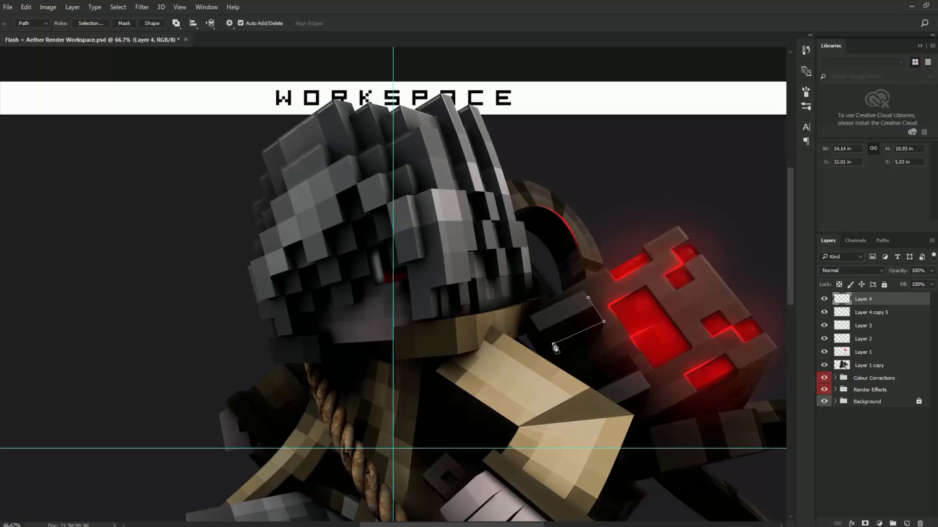
pyautogui.rightClick(625, 333)
pyautogui.click(664, 159)
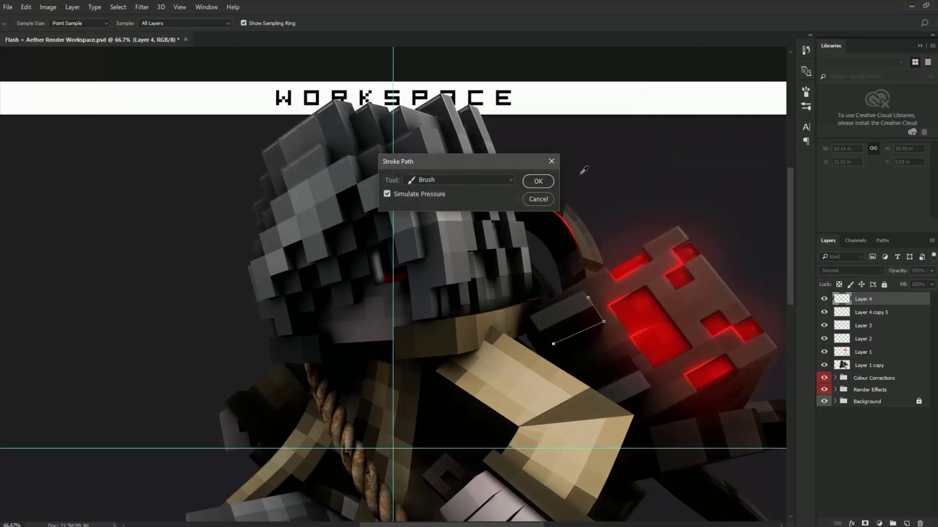
pyautogui.click(539, 181)
pyautogui.rightClick(681, 281)
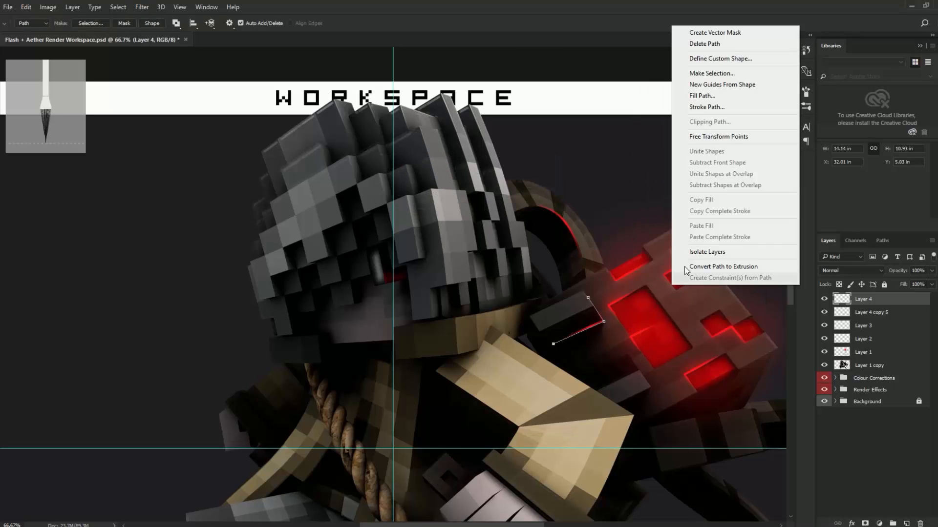
pyautogui.click(704, 43)
# Trace the end edges of the lower dark block beside the cube, apply a red simulated-pressure brush stroke, and delete the path.
pyautogui.click(642, 373)
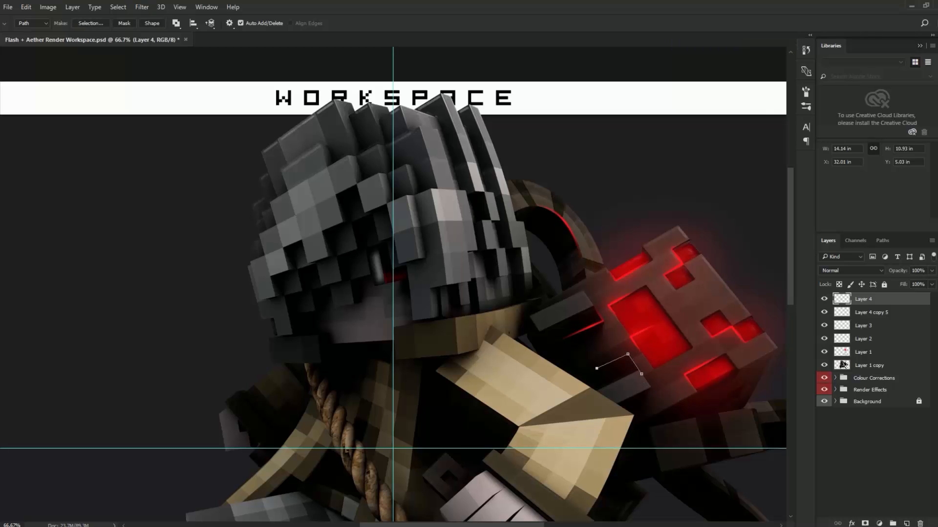
pyautogui.rightClick(641, 307)
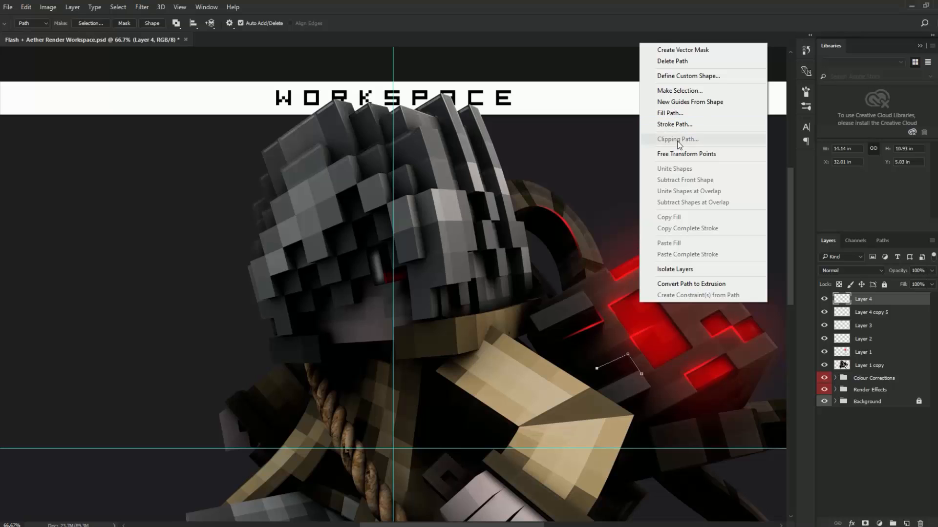
pyautogui.click(674, 124)
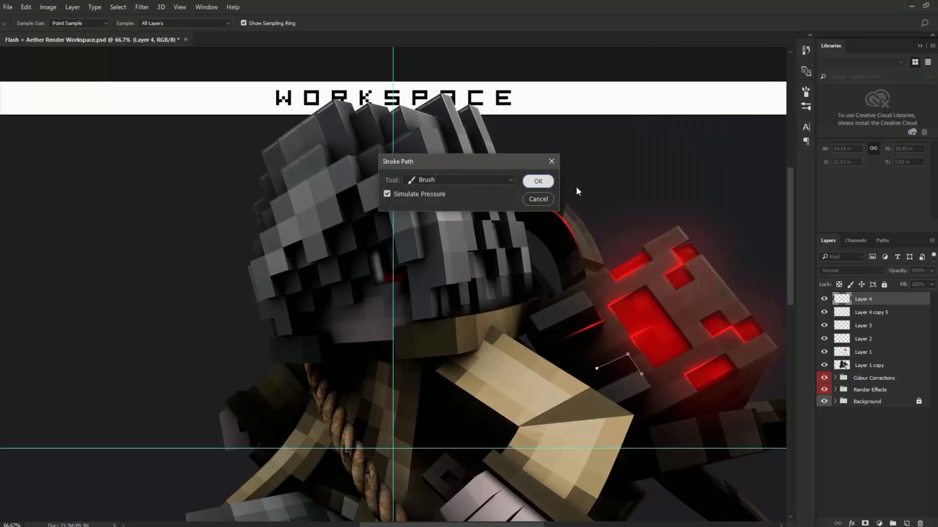
pyautogui.click(538, 181)
pyautogui.rightClick(672, 218)
pyautogui.click(689, 232)
pyautogui.scroll(-5, 601, 371)
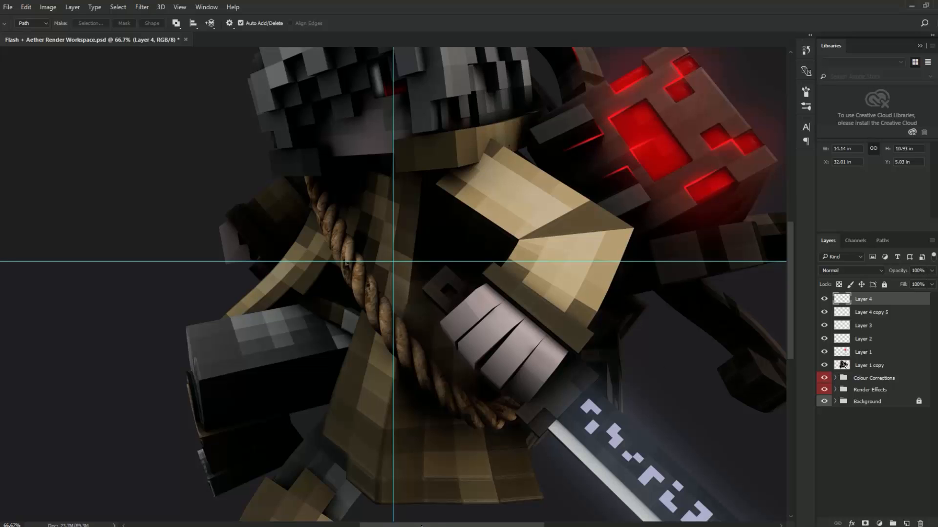
pyautogui.moveTo(422, 525); pyautogui.dragTo(454, 525)
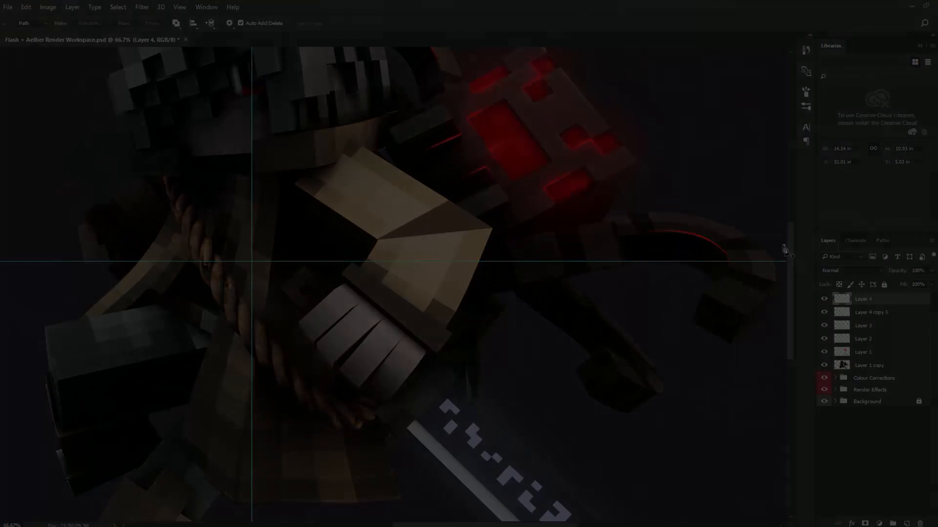
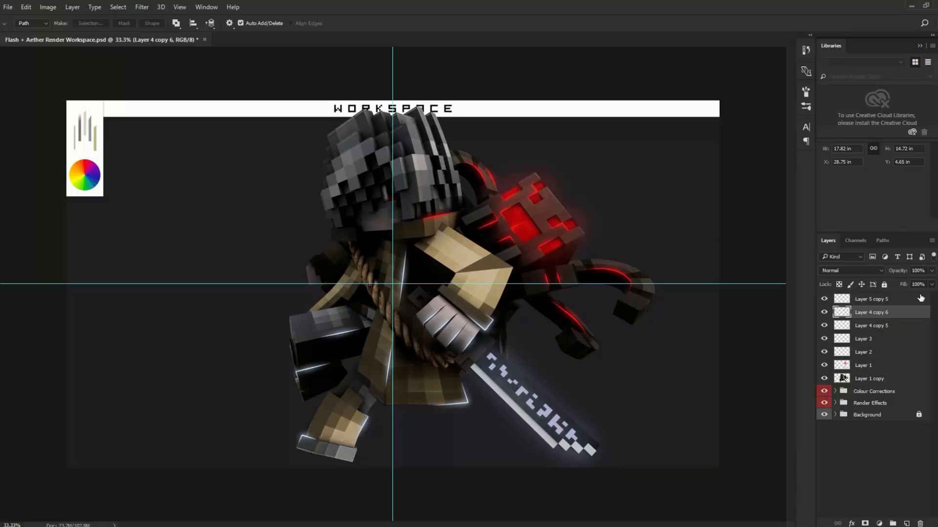
# Compare the render with Layer 5 copy 5 and Layer 3 hidden and shown, and select the topmost layer.
pyautogui.click(824, 299)
pyautogui.click(824, 339)
pyautogui.hotkey('alt', ']')
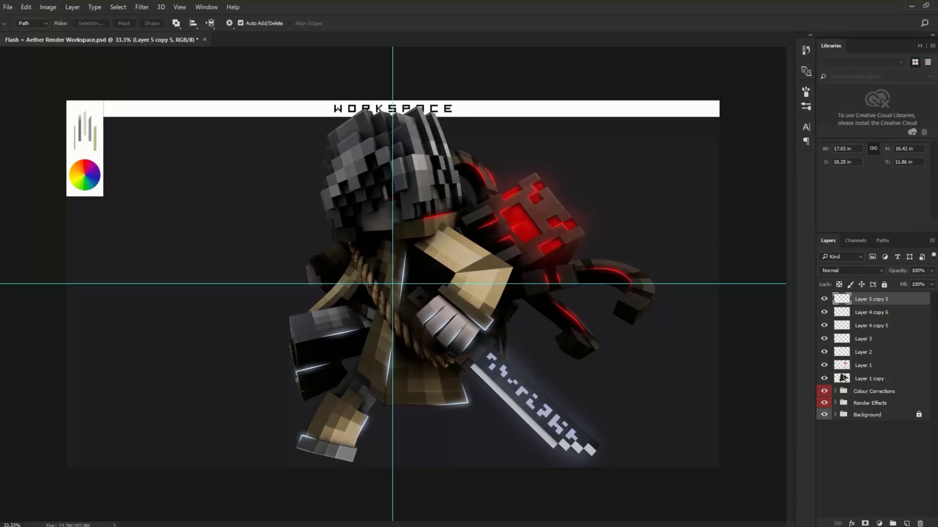
pyautogui.keyDown('shift'); pyautogui.click(873, 379); pyautogui.keyUp('shift')
pyautogui.rightClick(873, 378)
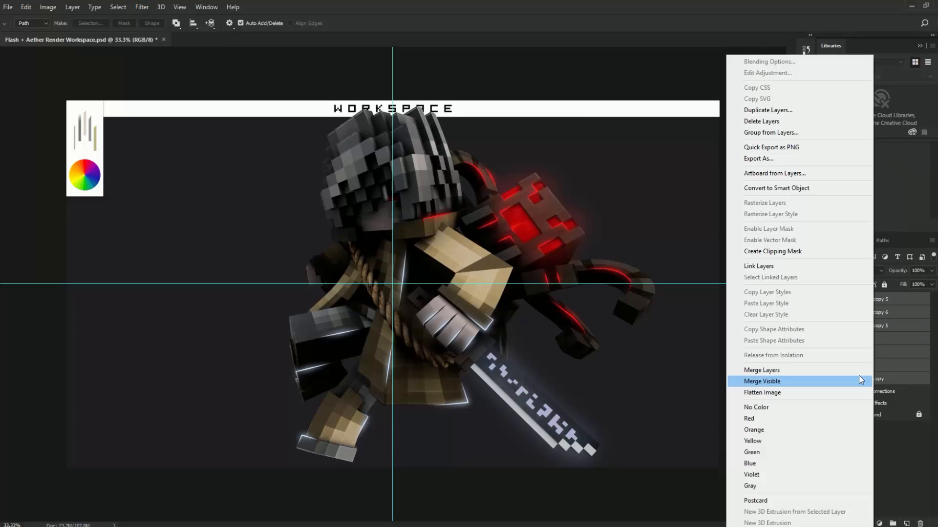
pyautogui.click(910, 367)
# Expand the Render Effects group to reveal its numbered effect layers.
pyautogui.click(881, 394)
pyautogui.click(849, 405)
pyautogui.click(835, 403)
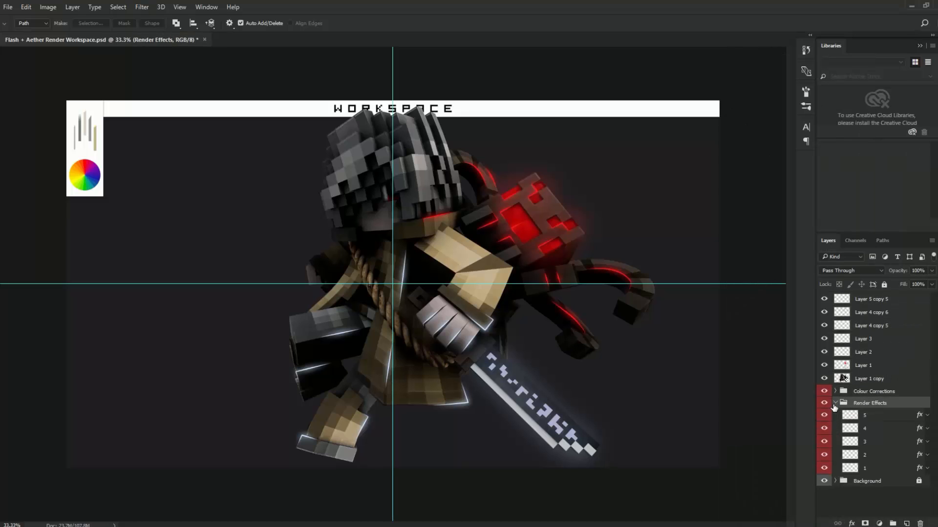
pyautogui.click(882, 413)
pyautogui.rightClick(883, 415)
pyautogui.click(762, 370)
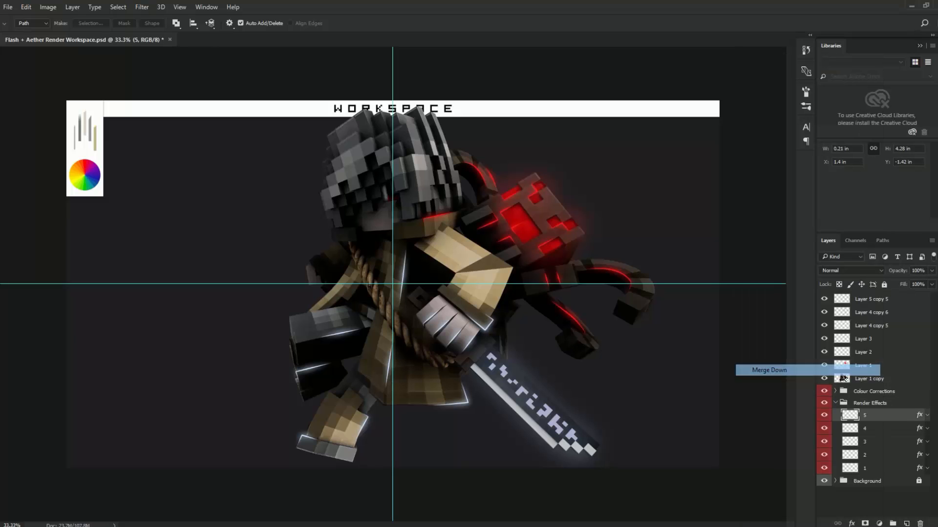
pyautogui.rightClick(845, 378)
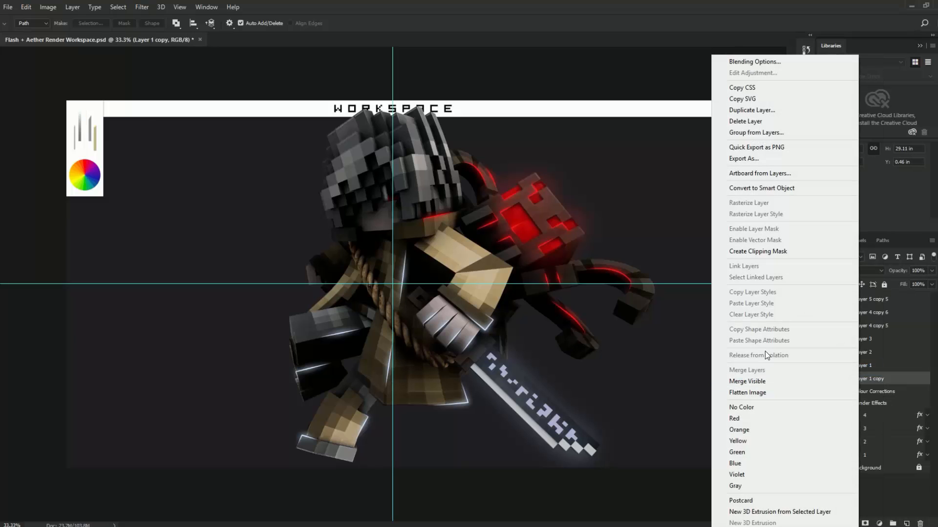
pyautogui.click(881, 381)
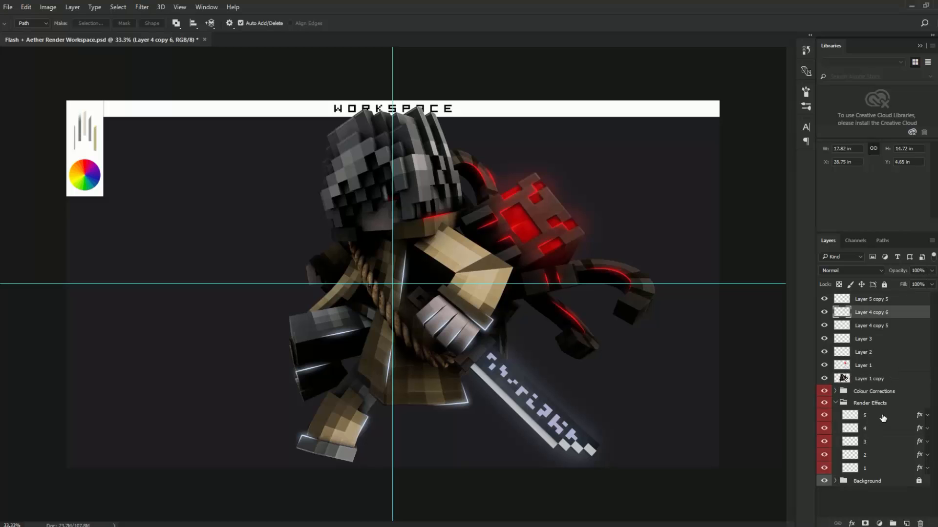
# Try the layer styles of Render Effects layer 5 on Layer 1 copy, and undo the paste.
pyautogui.rightClick(881, 415)
pyautogui.click(770, 291)
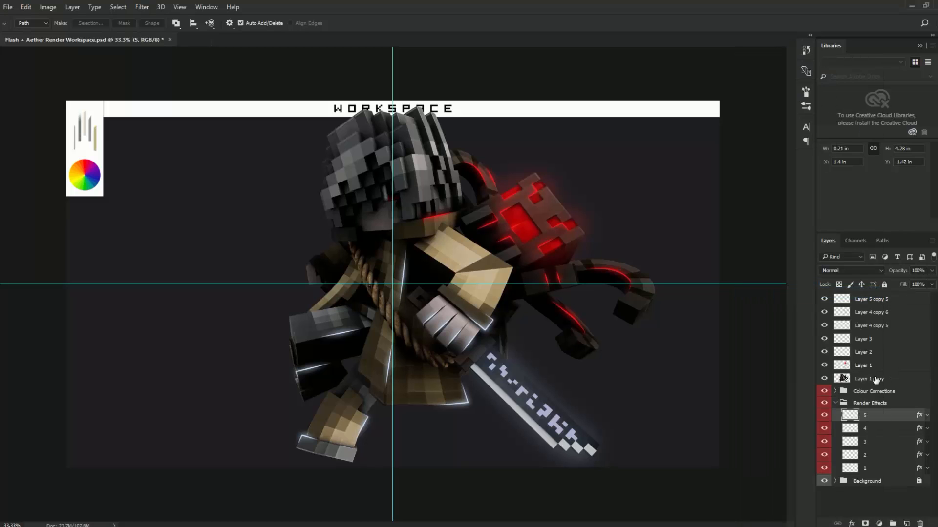
pyautogui.rightClick(874, 379)
pyautogui.click(778, 304)
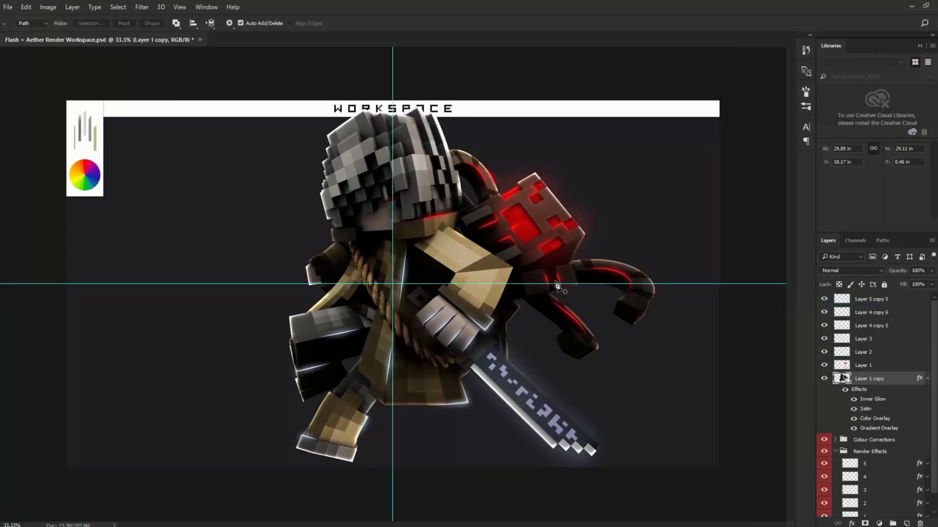
pyautogui.hotkey('ctrl', 'z')
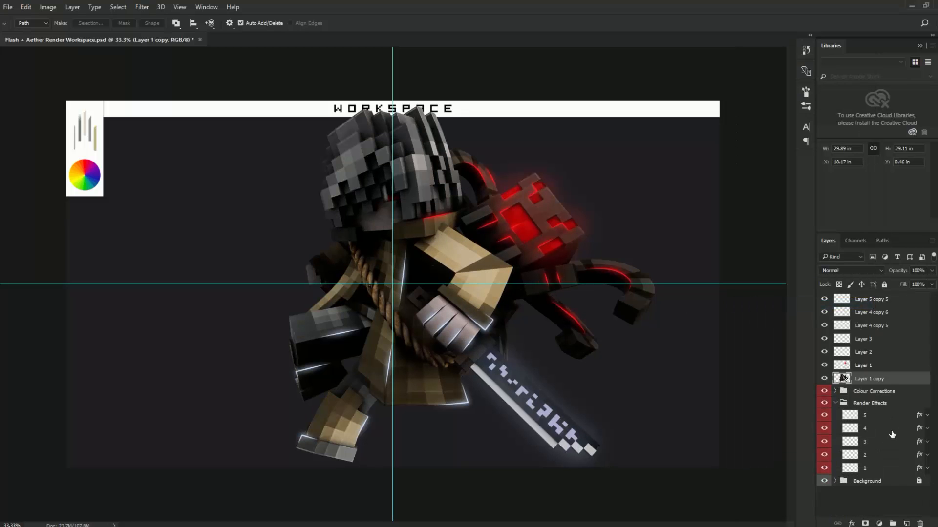
# Try the layer styles of Render Effects layer 4 on Layer 1 copy, and undo the paste.
pyautogui.rightClick(887, 429)
pyautogui.click(771, 292)
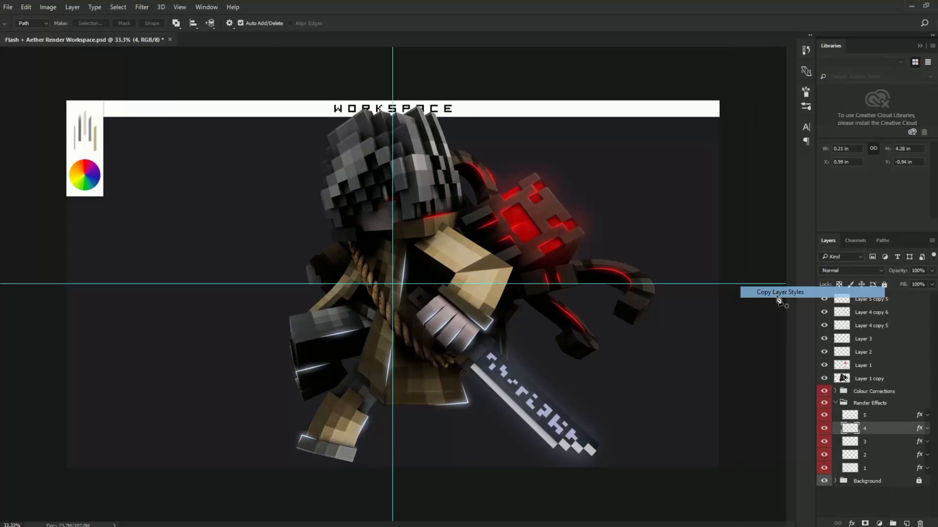
pyautogui.rightClick(887, 380)
pyautogui.click(773, 304)
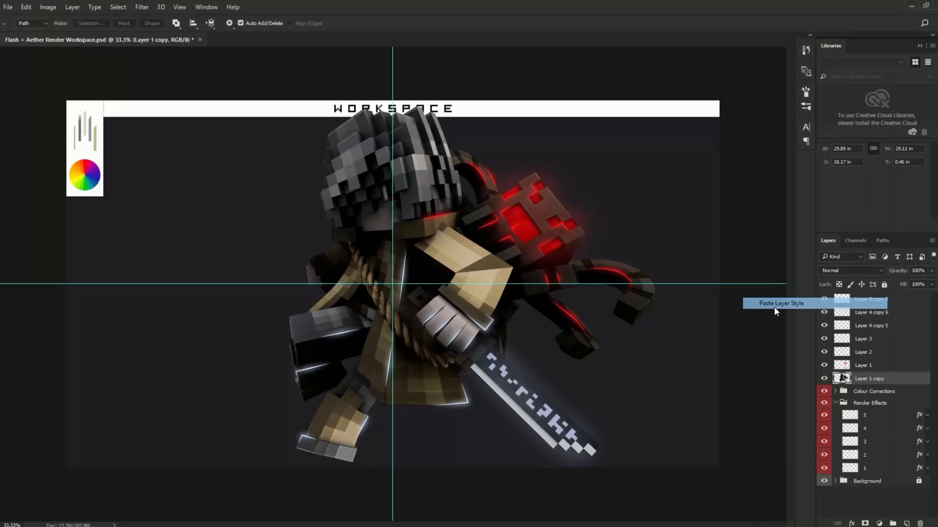
pyautogui.hotkey('ctrl', 'z')
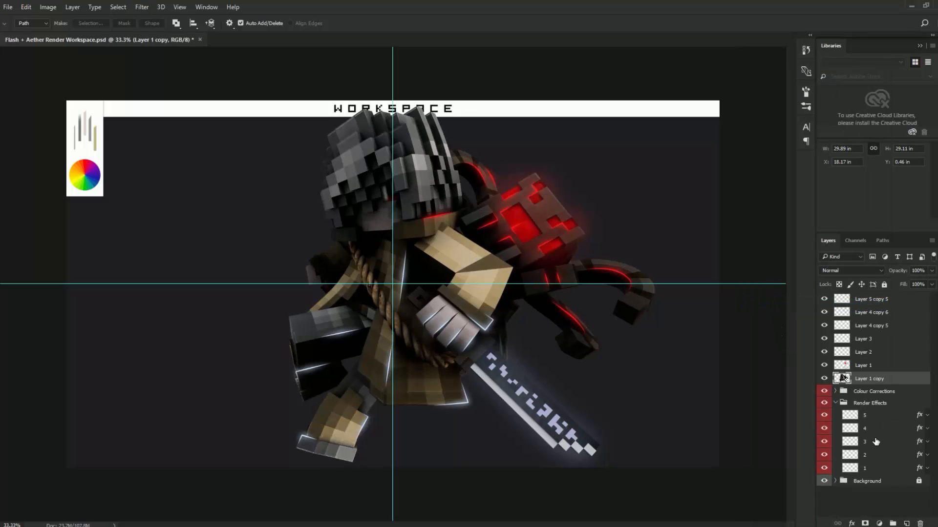
# Copy the layer styles of Render Effects layer 3 and paste them onto Layer 1 copy.
pyautogui.rightClick(876, 442)
pyautogui.click(764, 291)
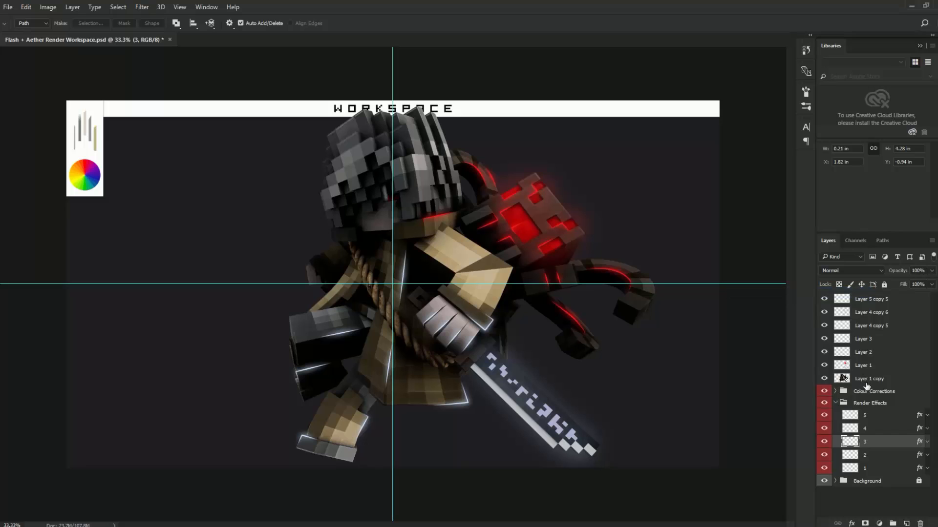
pyautogui.rightClick(867, 386)
pyautogui.click(763, 306)
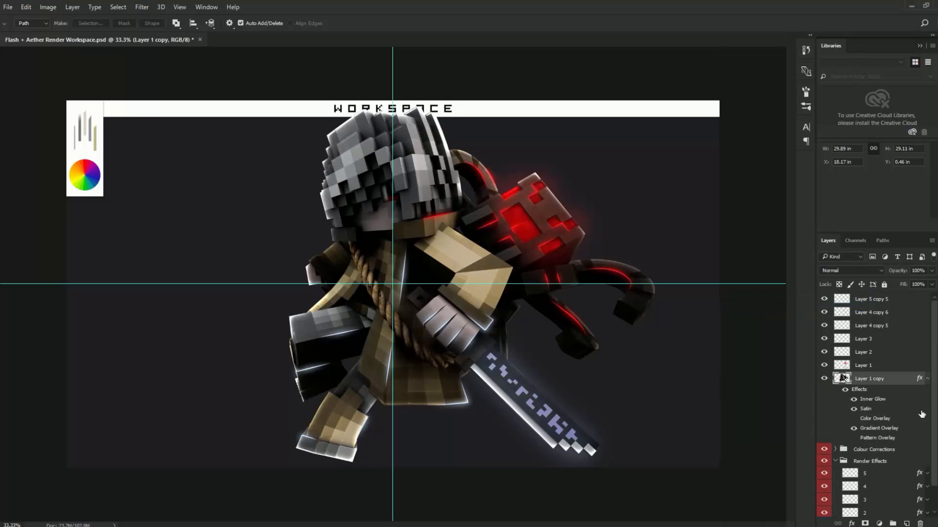
# Merge all layers from Layer 5 copy 5 down to Layer 1 copy, and undo and redo the merge to compare the result.
pyautogui.keyDown('shift'); pyautogui.click(874, 299); pyautogui.keyUp('shift')
pyautogui.rightClick(875, 300)
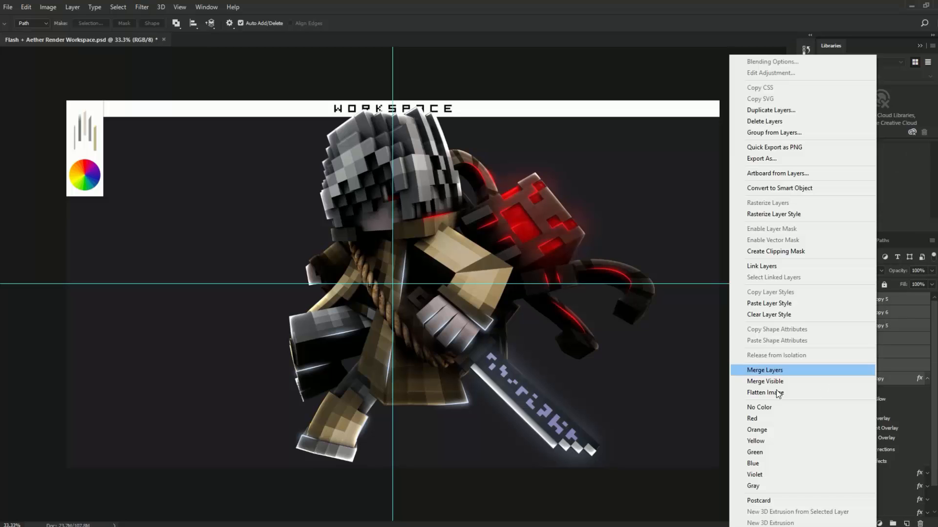
pyautogui.click(764, 370)
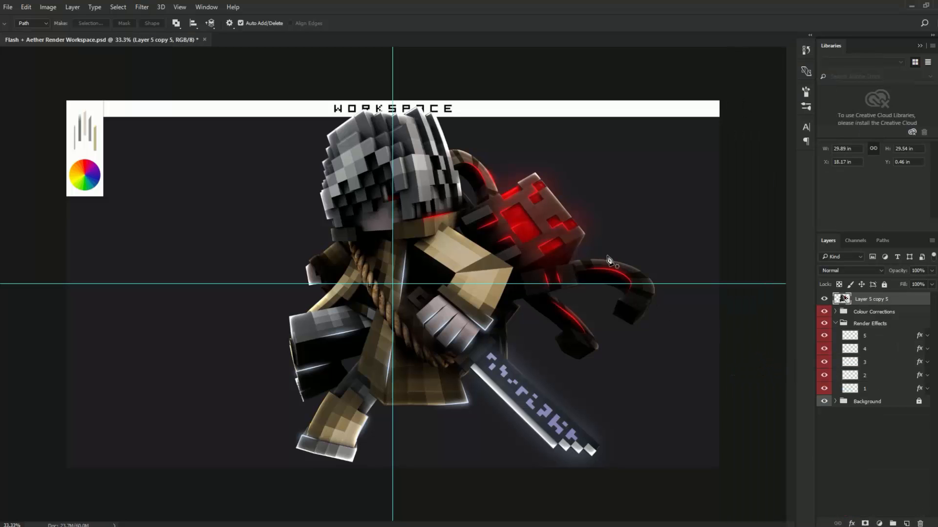
pyautogui.hotkey('ctrl', 'z')
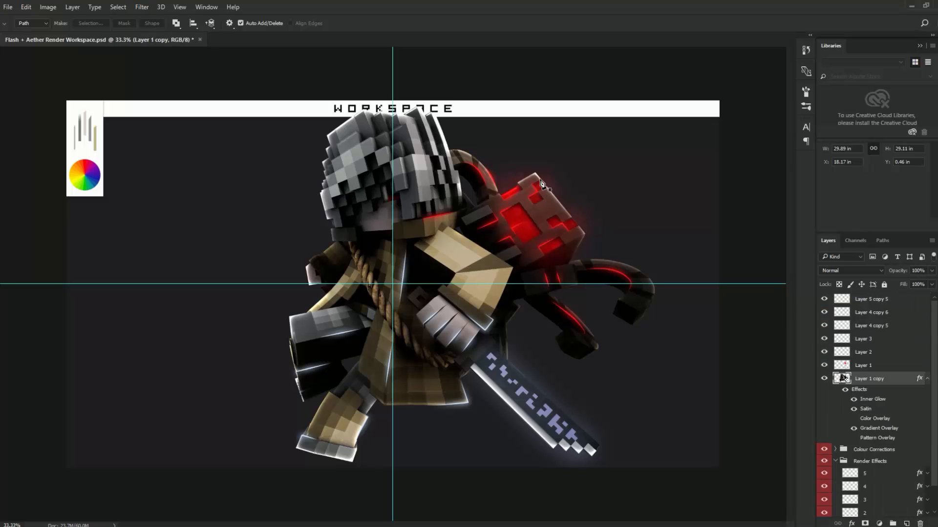
pyautogui.hotkey('ctrl', 'z')
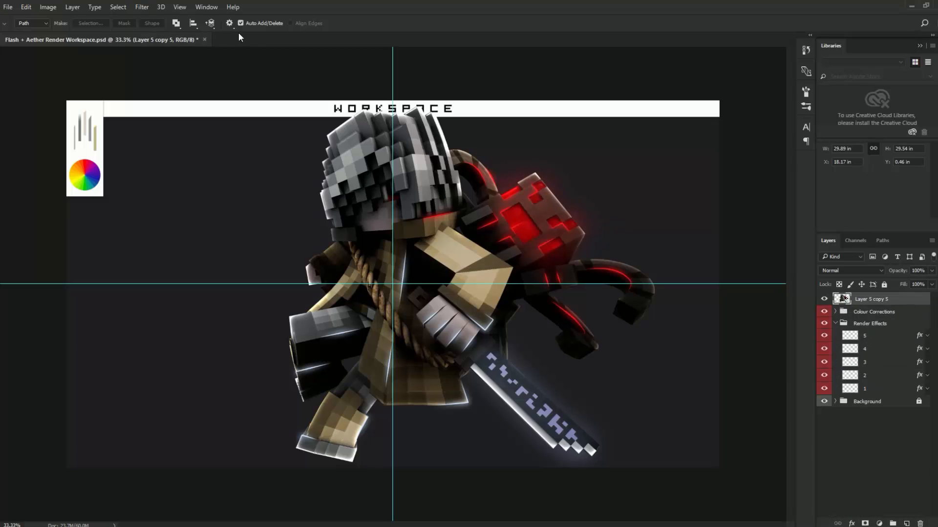
# Open the Liquify filter on the merged render layer and set the brush size to 600.
pyautogui.click(141, 6)
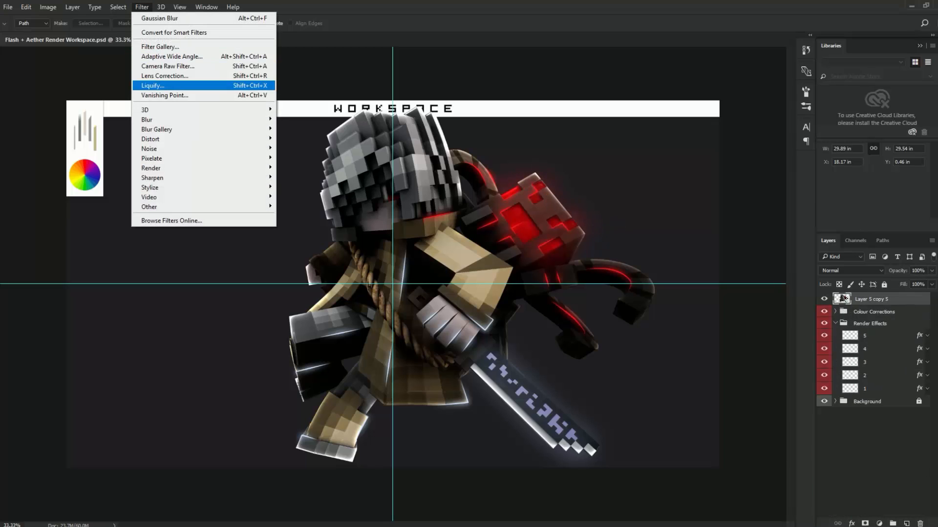
pyautogui.press('Return')
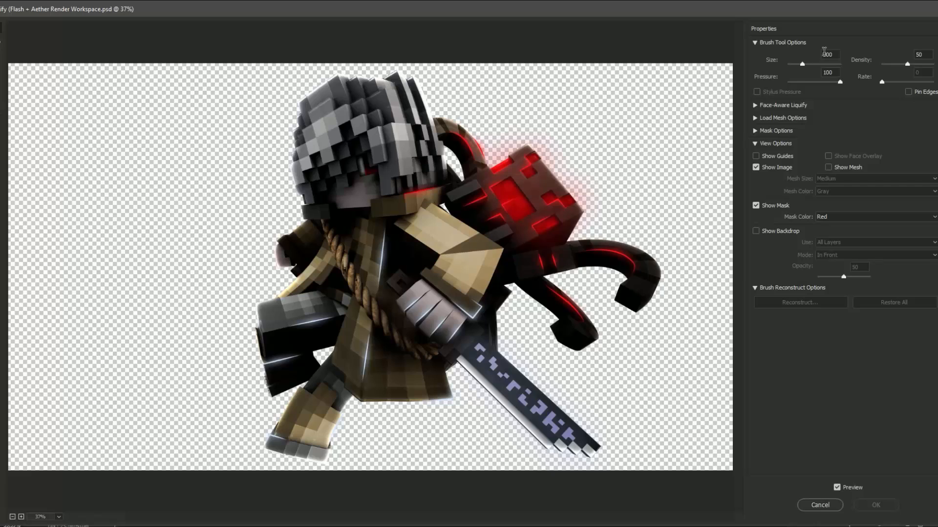
pyautogui.write('5')
pyautogui.press('BackSpace')
pyautogui.write('6')
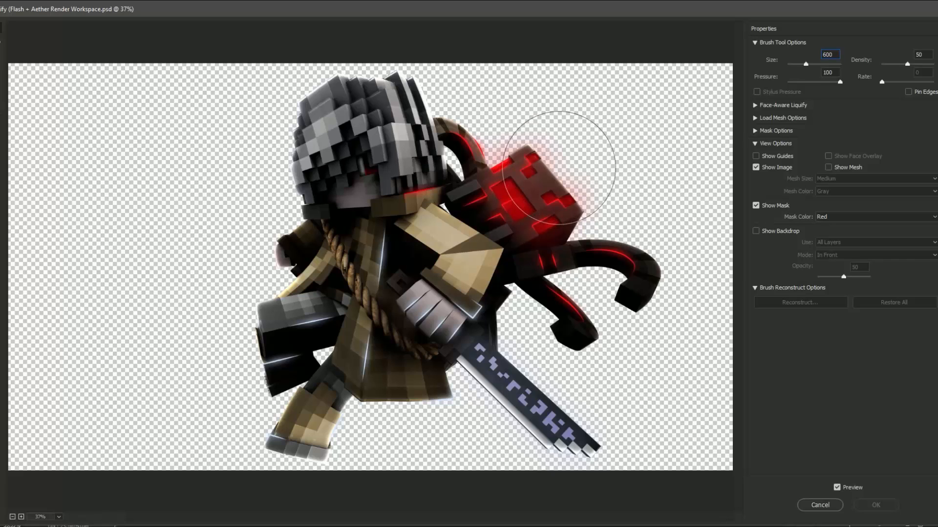
# Try a small warp on the cube's edge and undo it, and push the top and sides of the hair slightly outward.
pyautogui.moveTo(556, 169); pyautogui.dragTo(561, 168)
pyautogui.hotkey('ctrl', 'alt', 'z')
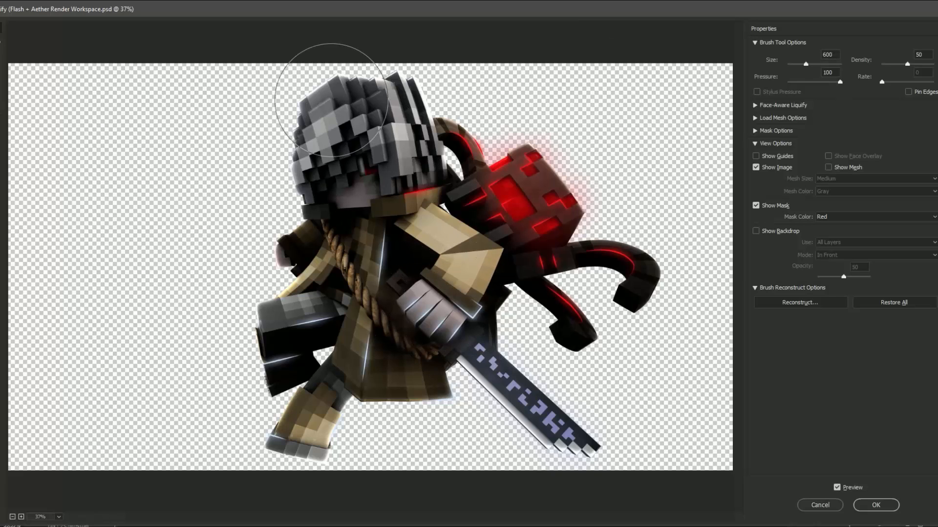
pyautogui.moveTo(335, 100); pyautogui.dragTo(330, 95)
pyautogui.moveTo(306, 165); pyautogui.dragTo(298, 162)
pyautogui.hotkey('ctrl', 'z')
pyautogui.moveTo(414, 121); pyautogui.dragTo(420, 121)
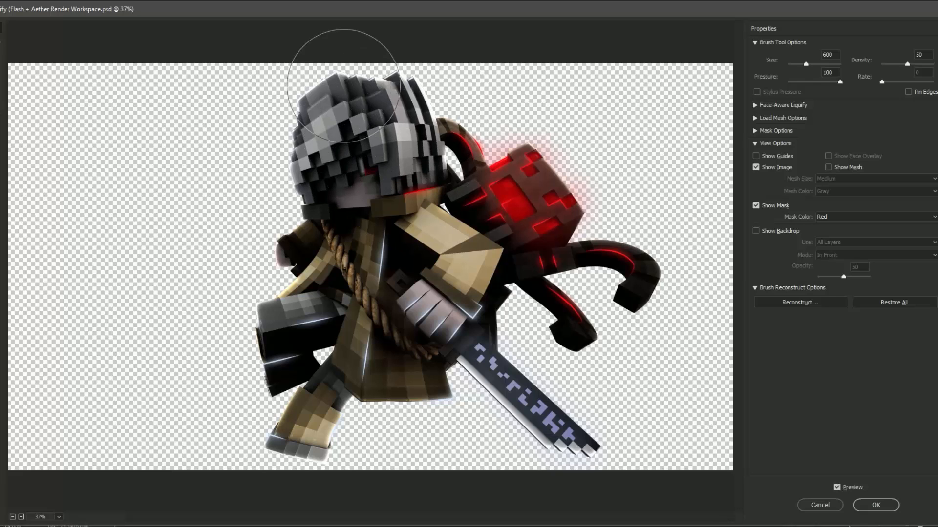
pyautogui.moveTo(353, 82); pyautogui.dragTo(360, 84)
# Step back through the hair warps to compare them, and rework the warp on the back of the hair.
pyautogui.hotkey('ctrl', 'alt', 'z')
pyautogui.hotkey('ctrl', 'alt', 'z')
pyautogui.hotkey('ctrl', 'alt', 'z')
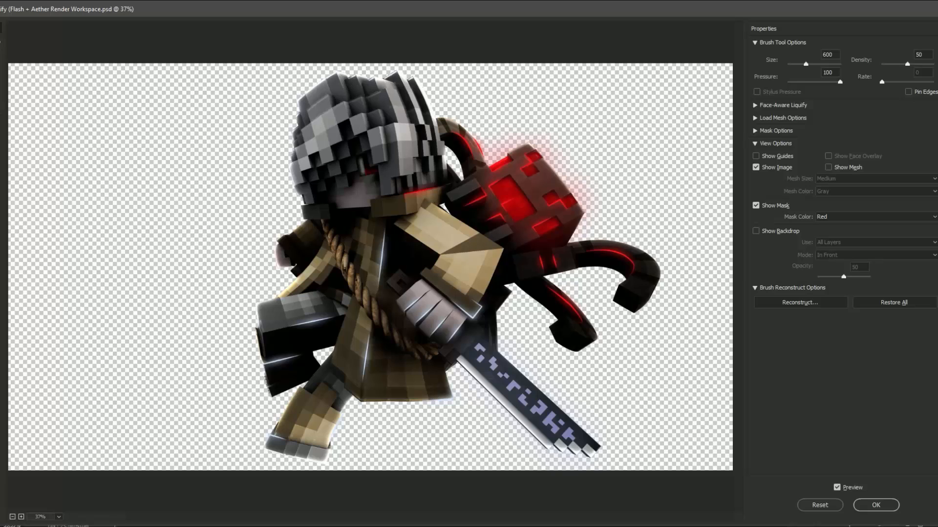
pyautogui.hotkey('ctrl', 'alt', 'z')
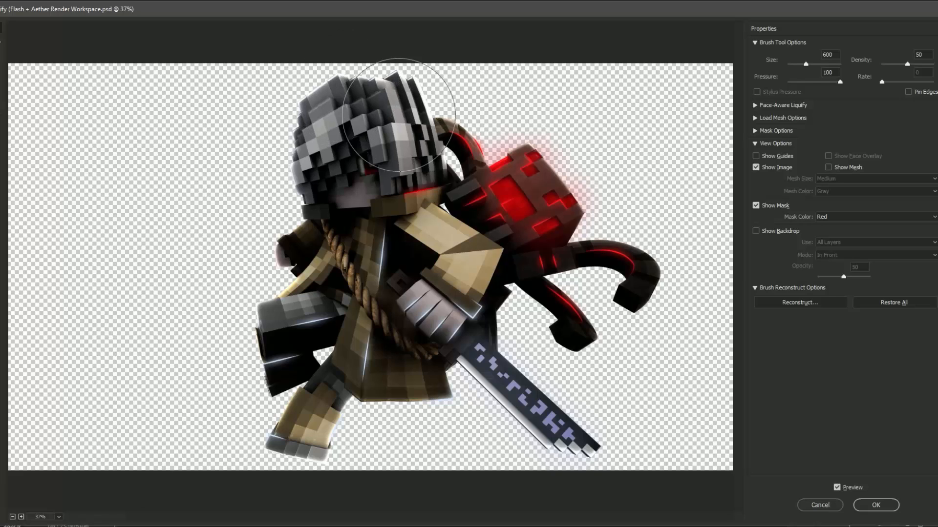
pyautogui.moveTo(403, 131); pyautogui.dragTo(411, 130)
pyautogui.hotkey('ctrl', 'alt', 'z')
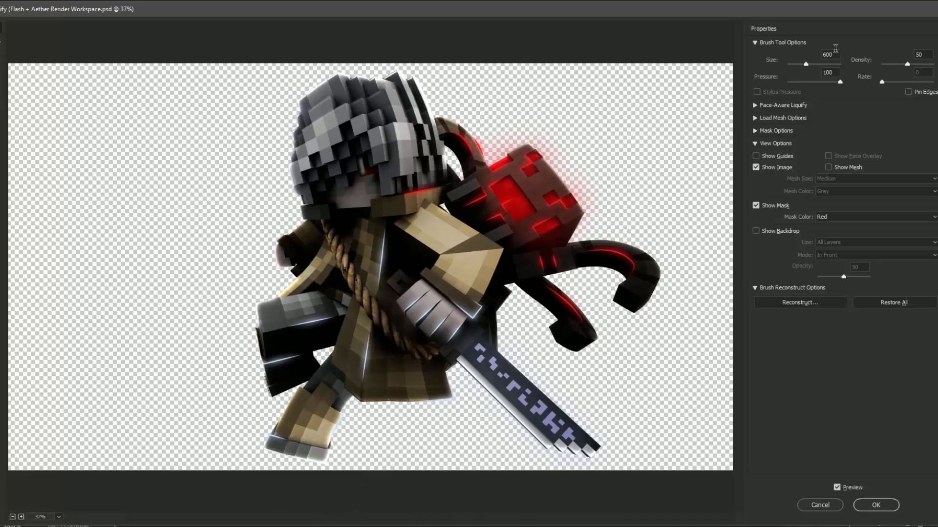
# Set the Liquify brush size to 400 and slightly reshape the character's lower boot and legs.
pyautogui.write('4')
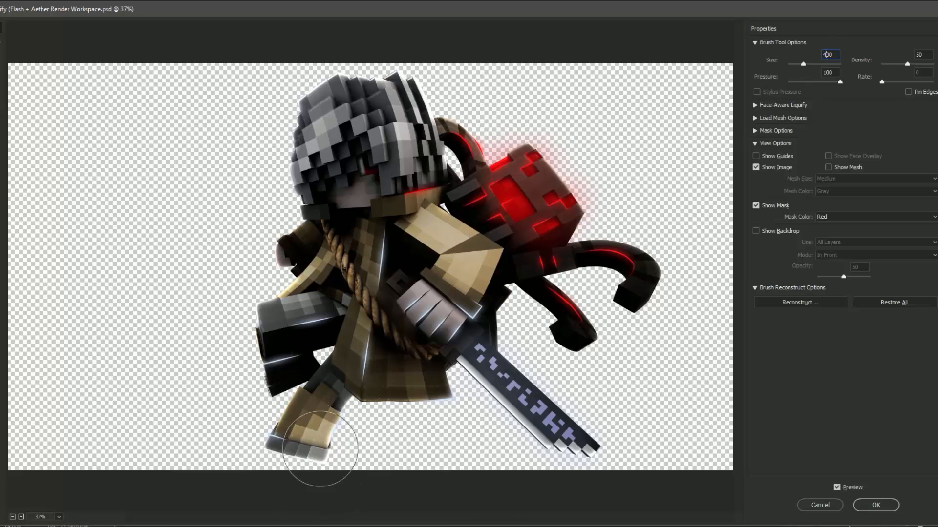
pyautogui.moveTo(301, 444); pyautogui.dragTo(301, 450)
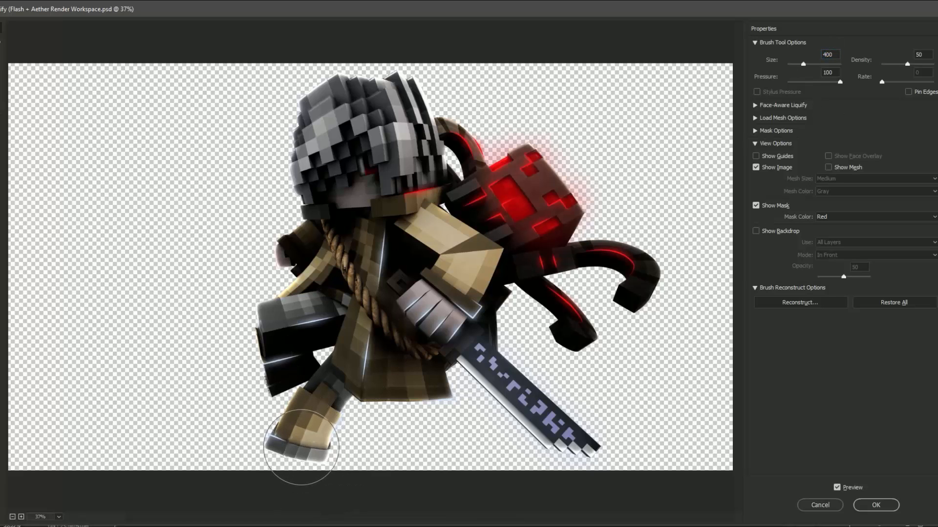
pyautogui.moveTo(325, 407); pyautogui.dragTo(326, 394)
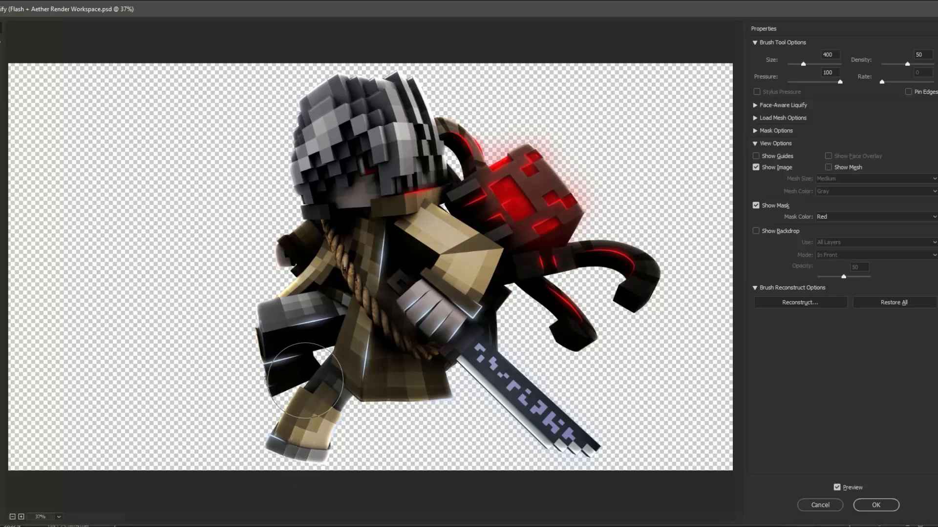
pyautogui.moveTo(289, 380); pyautogui.dragTo(287, 375)
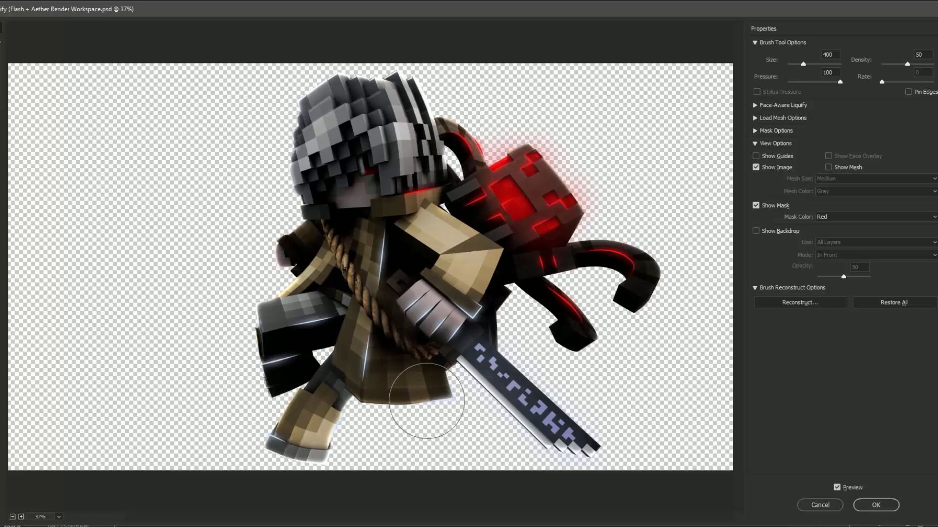
# Warp the coat's lower hem into a rounded curve, undo the last small warps, and apply the Liquify filter.
pyautogui.moveTo(428, 400)
pyautogui.mouseDown()
pyautogui.moveTo(435, 405)
pyautogui.moveTo(379, 393)
pyautogui.moveTo(412, 372)
pyautogui.mouseUp()
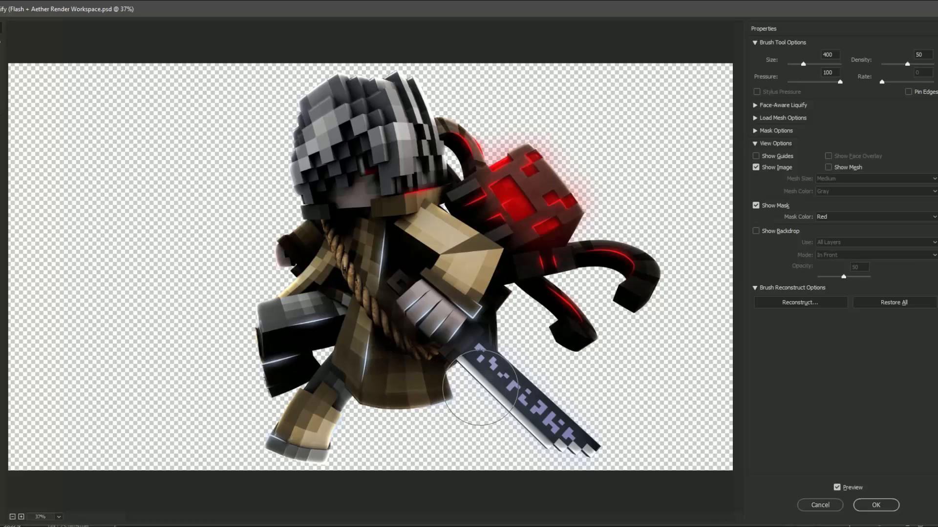
pyautogui.moveTo(450, 287); pyautogui.dragTo(452, 292)
pyautogui.hotkey('ctrl', 'alt', 'z')
pyautogui.hotkey('ctrl', 'alt', 'z')
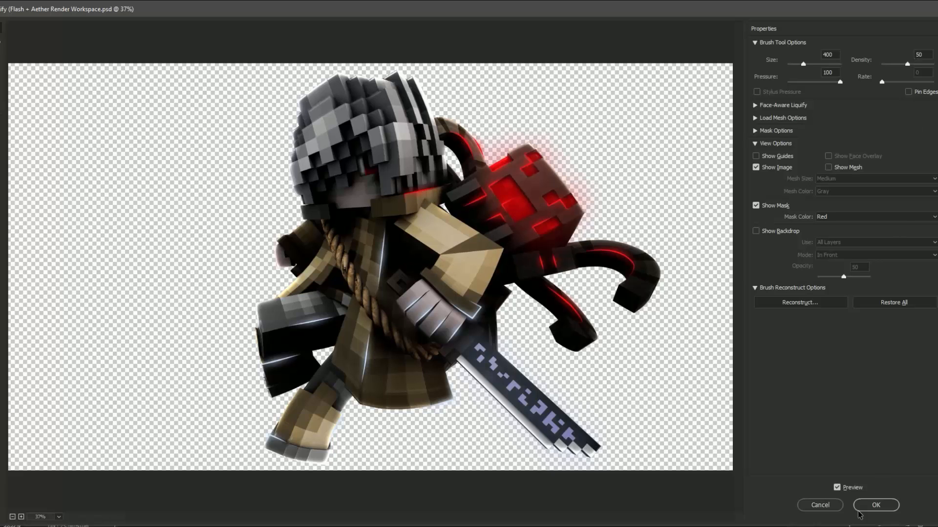
pyautogui.click(873, 506)
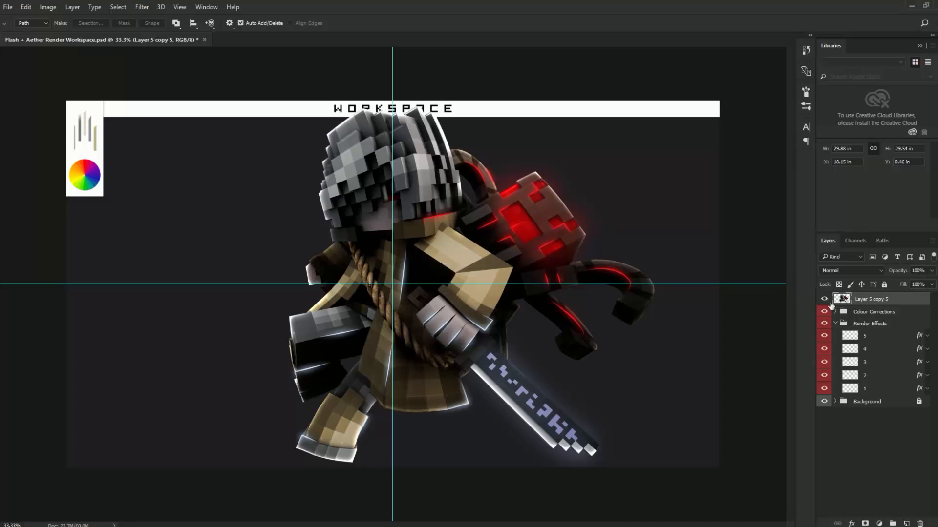
# Hide and reshow the merged Layer 5 copy 5, and collapse the Render Effects group.
pyautogui.click(824, 299)
pyautogui.click(824, 299)
pyautogui.click(835, 324)
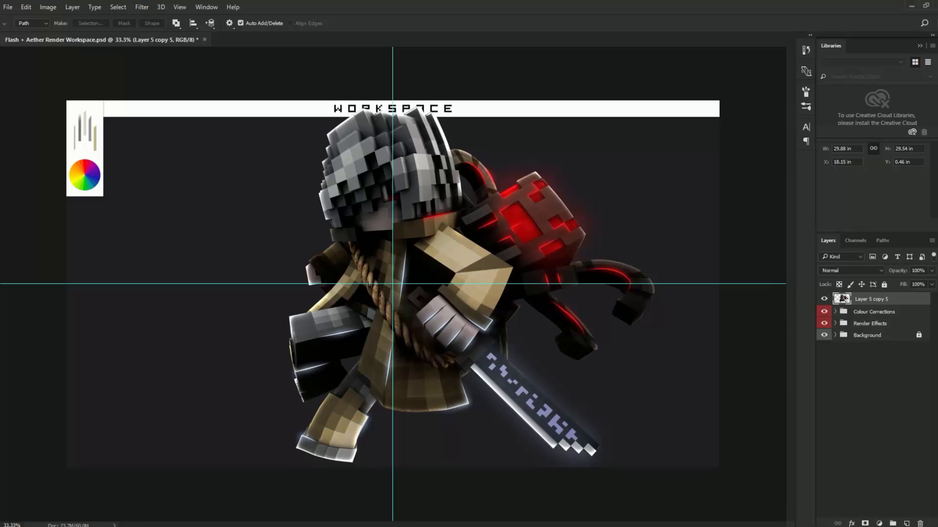
# Open the Oil Paint filter for Layer 5 copy 5 and preview its effect on the hand and the red cube.
pyautogui.click(144, 7)
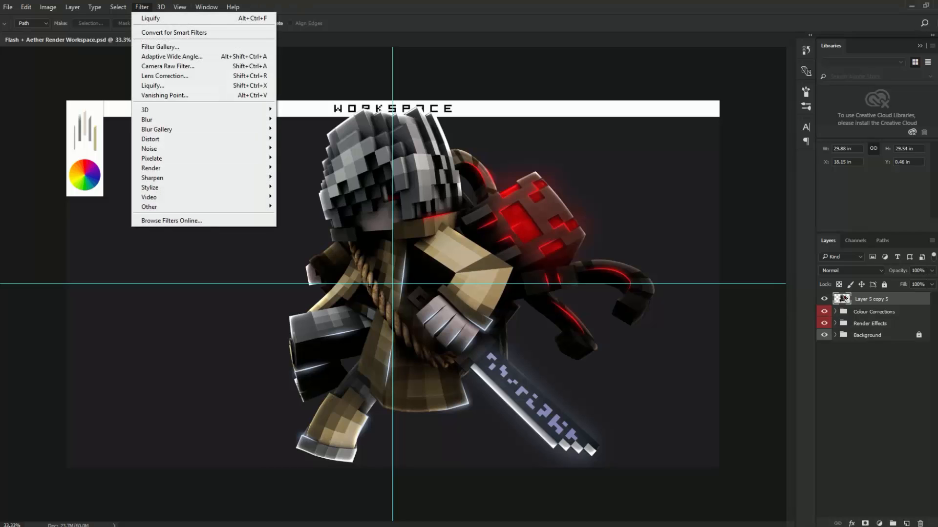
pyautogui.moveTo(157, 120)
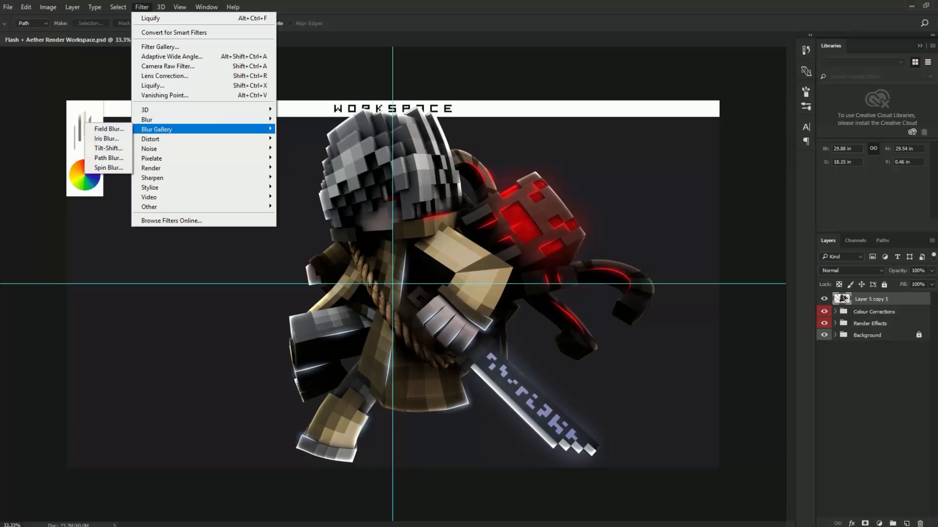
pyautogui.moveTo(179, 7)
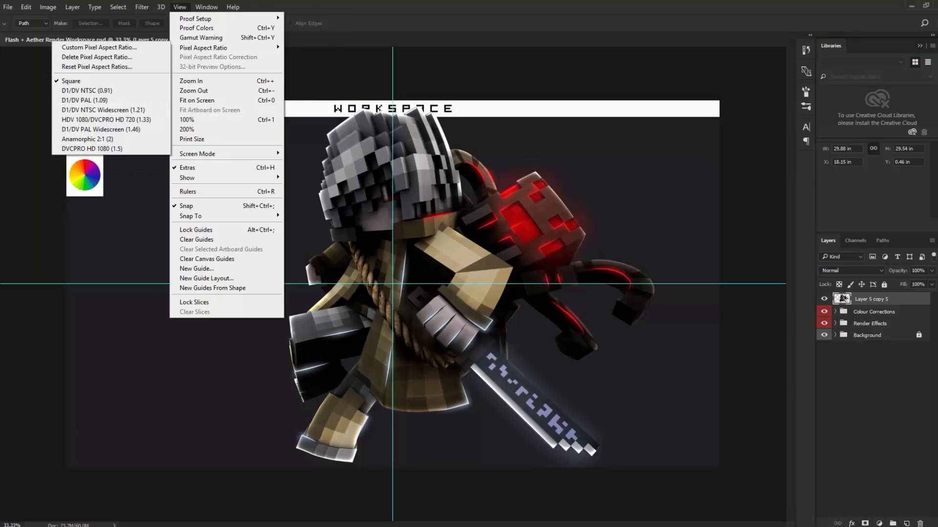
pyautogui.moveTo(142, 7)
pyautogui.moveTo(156, 187)
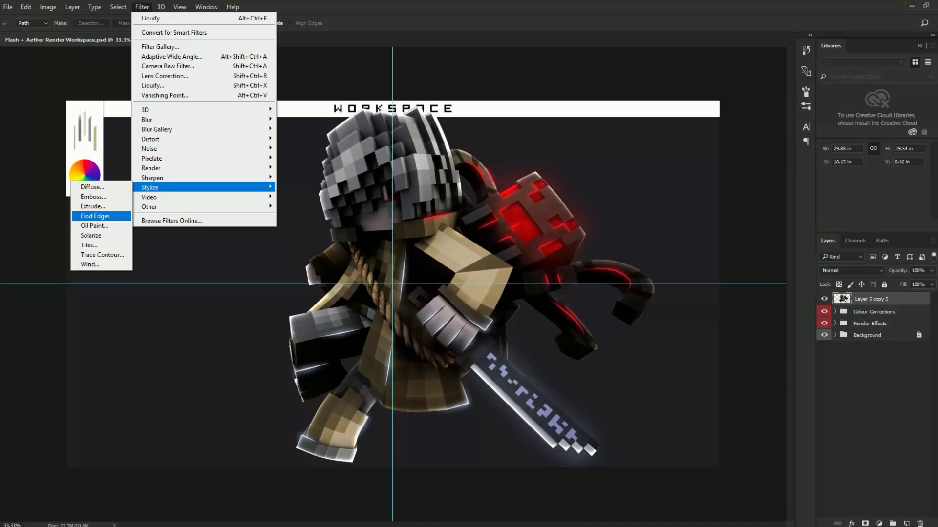
pyautogui.click(95, 226)
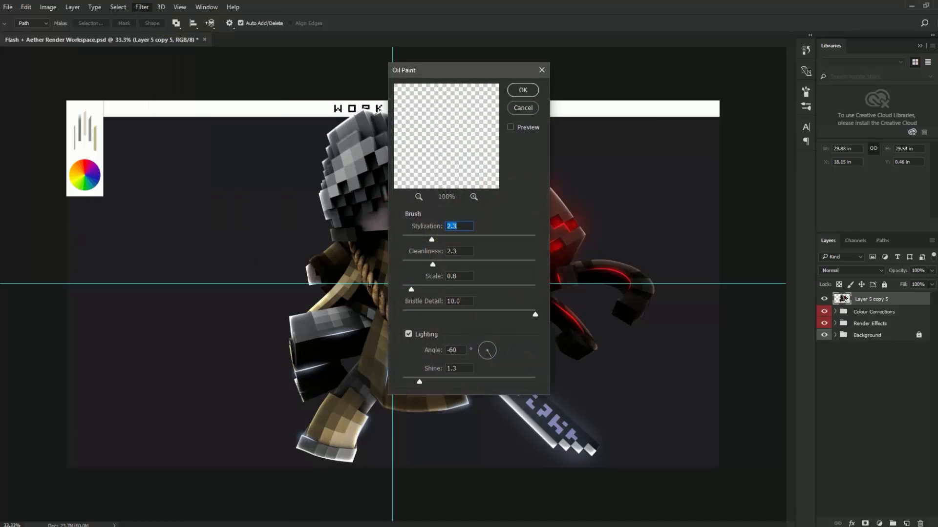
pyautogui.moveTo(425, 130); pyautogui.dragTo(439, 168)
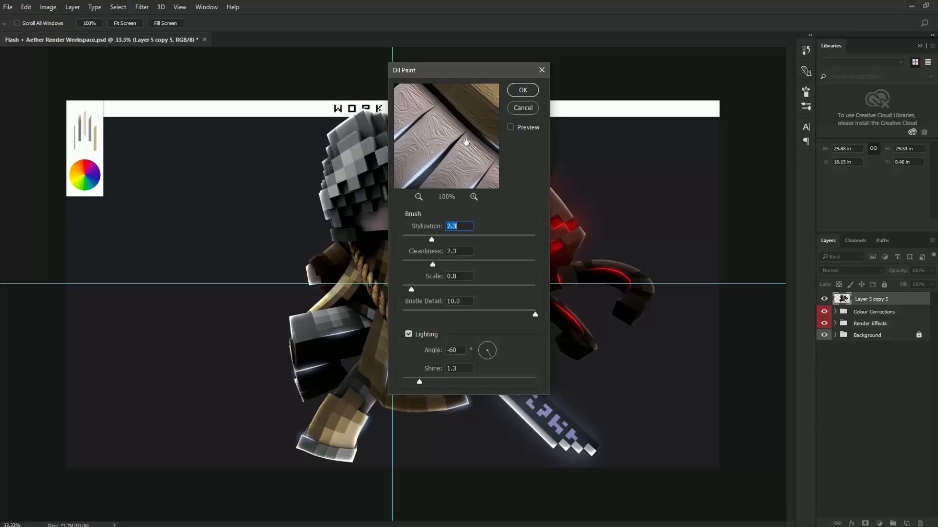
pyautogui.moveTo(461, 117); pyautogui.dragTo(389, 175)
pyautogui.moveTo(480, 97)
pyautogui.mouseDown()
pyautogui.moveTo(458, 107)
pyautogui.moveTo(433, 201)
pyautogui.moveTo(522, 114)
pyautogui.mouseUp()
pyautogui.moveTo(451, 130)
pyautogui.mouseDown()
pyautogui.moveTo(498, 137)
pyautogui.moveTo(520, 156)
pyautogui.mouseUp()
pyautogui.moveTo(412, 134)
pyautogui.mouseDown()
pyautogui.moveTo(288, 107)
pyautogui.moveTo(361, 105)
pyautogui.mouseUp()
# Apply Oil Paint with Stylization 0.1, Cleanliness 10.0, Scale 0.1 and Bristle Detail at its maximum.
pyautogui.moveTo(432, 239); pyautogui.dragTo(342, 237)
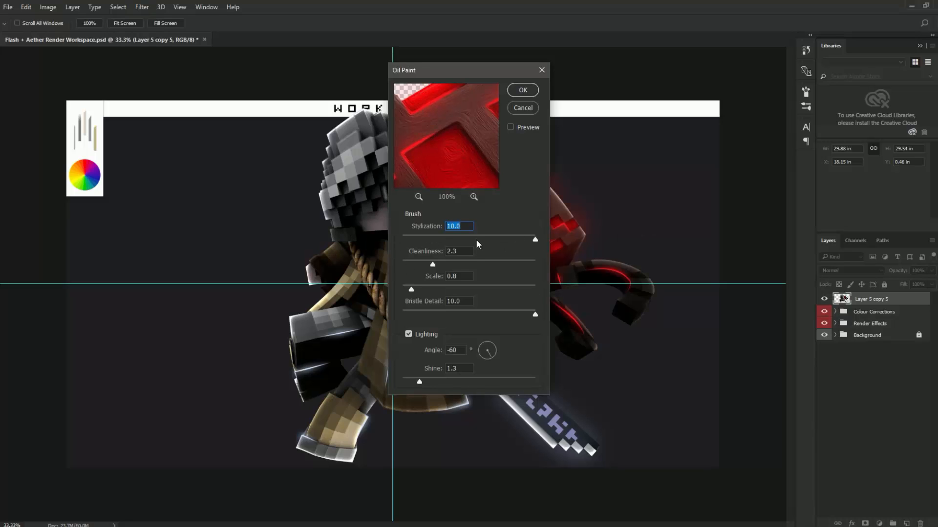
pyautogui.moveTo(432, 264); pyautogui.dragTo(402, 267)
pyautogui.moveTo(482, 266); pyautogui.dragTo(637, 257)
pyautogui.moveTo(458, 289); pyautogui.dragTo(285, 282)
pyautogui.moveTo(433, 314); pyautogui.dragTo(322, 312)
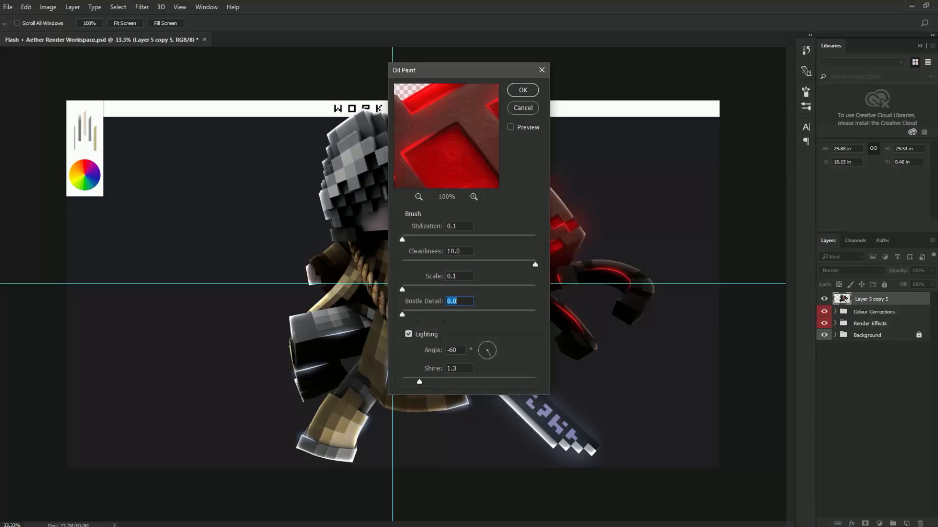
pyautogui.moveTo(402, 314); pyautogui.dragTo(728, 291)
pyautogui.click(523, 93)
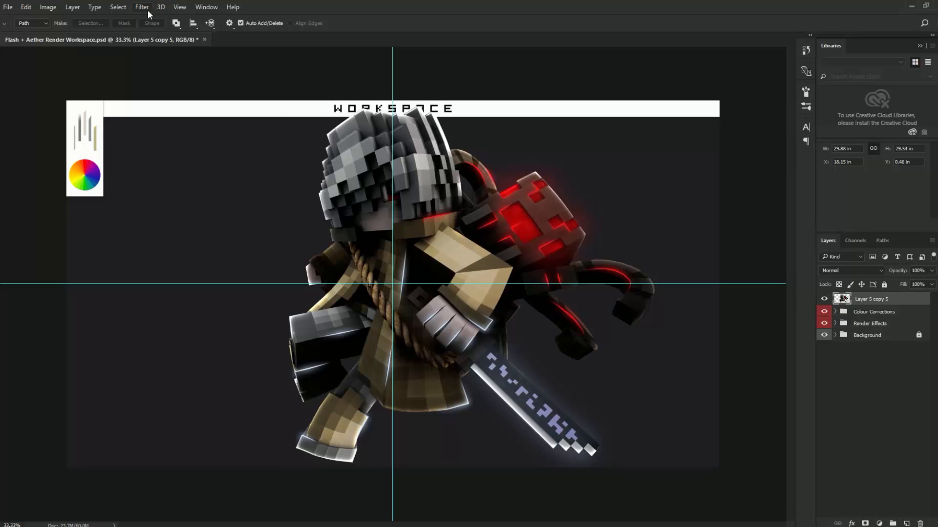
# Apply the GREYCstoration noise filter at strength 100 to the merged render, previewing the face, coat and boot first.
pyautogui.click(147, 10)
pyautogui.moveTo(157, 146)
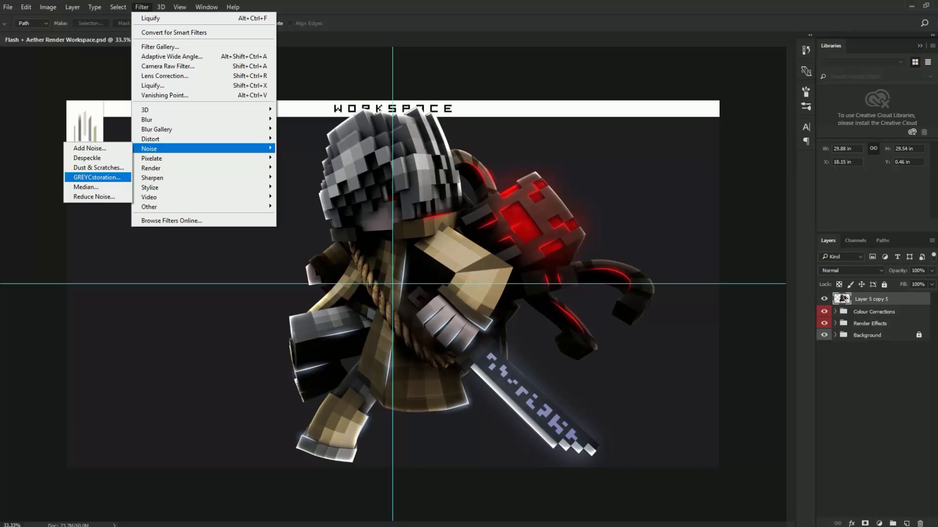
pyautogui.click(97, 178)
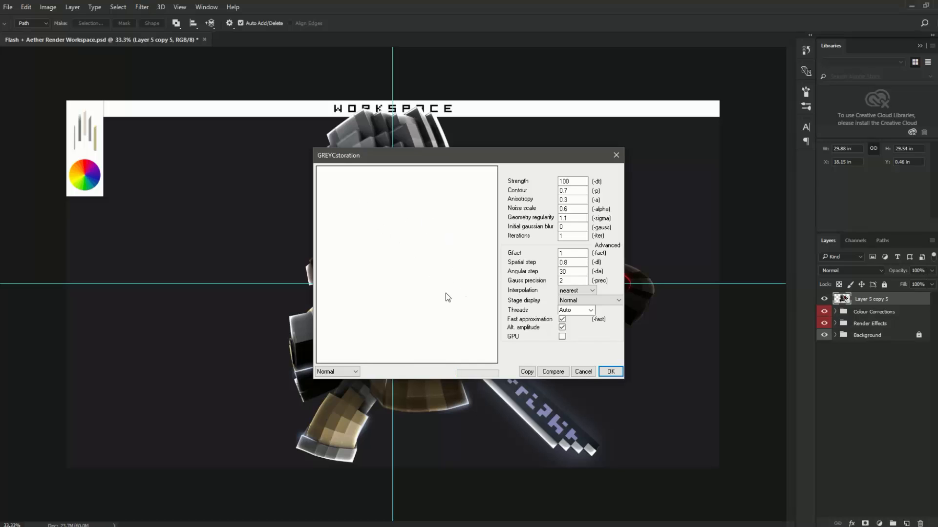
pyautogui.moveTo(456, 225); pyautogui.dragTo(378, 295)
pyautogui.moveTo(370, 220); pyautogui.dragTo(417, 272)
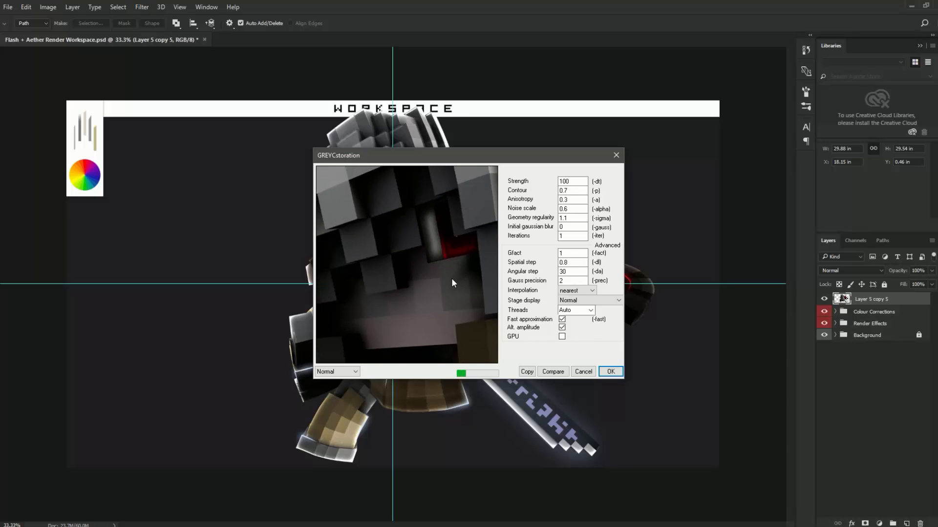
pyautogui.moveTo(425, 307); pyautogui.dragTo(415, 275)
pyautogui.moveTo(394, 327); pyautogui.dragTo(438, 224)
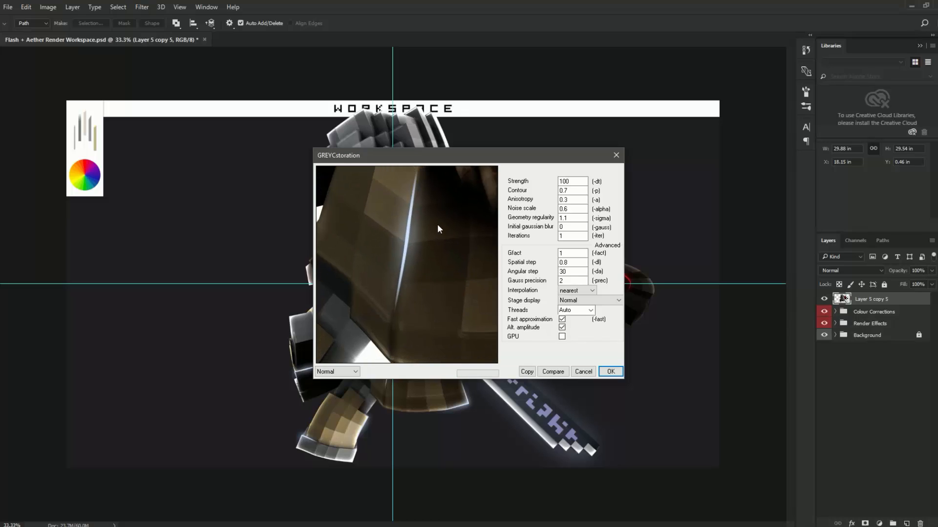
pyautogui.moveTo(407, 296); pyautogui.dragTo(477, 242)
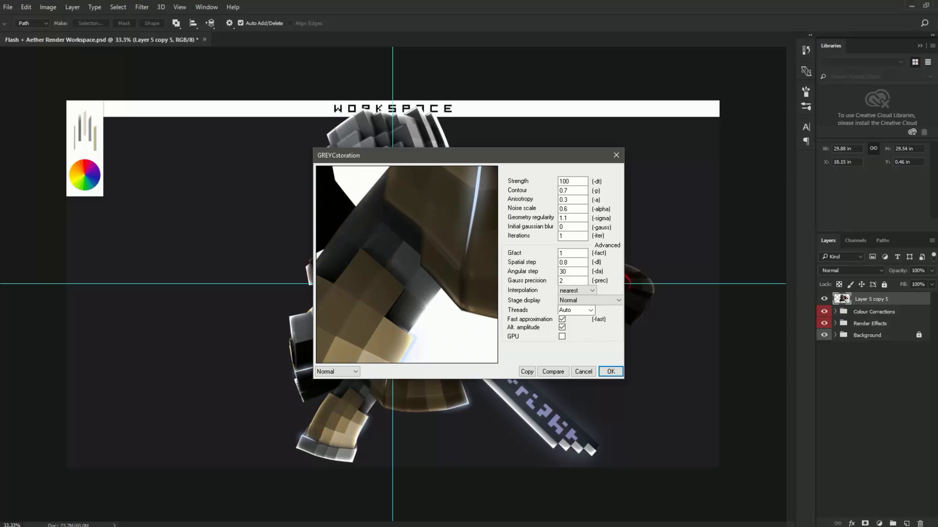
pyautogui.moveTo(394, 282); pyautogui.dragTo(444, 211)
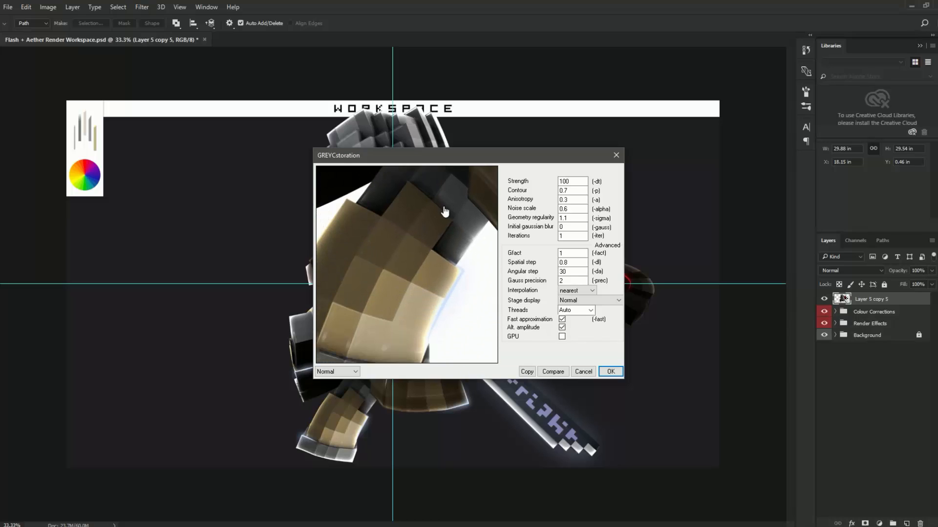
pyautogui.click(610, 372)
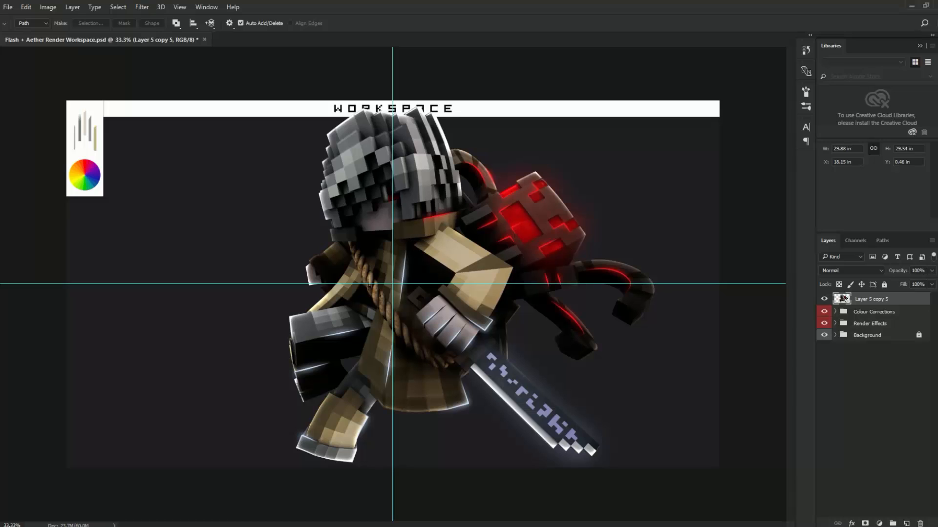
# Undo and redo the GREYCstoration filter repeatedly to compare the render with and without it.
pyautogui.hotkey('ctrl', 'z')
pyautogui.hotkey('ctrl', 'z')
pyautogui.hotkey('ctrl', 'z')
pyautogui.hotkey('ctrl', 'z')
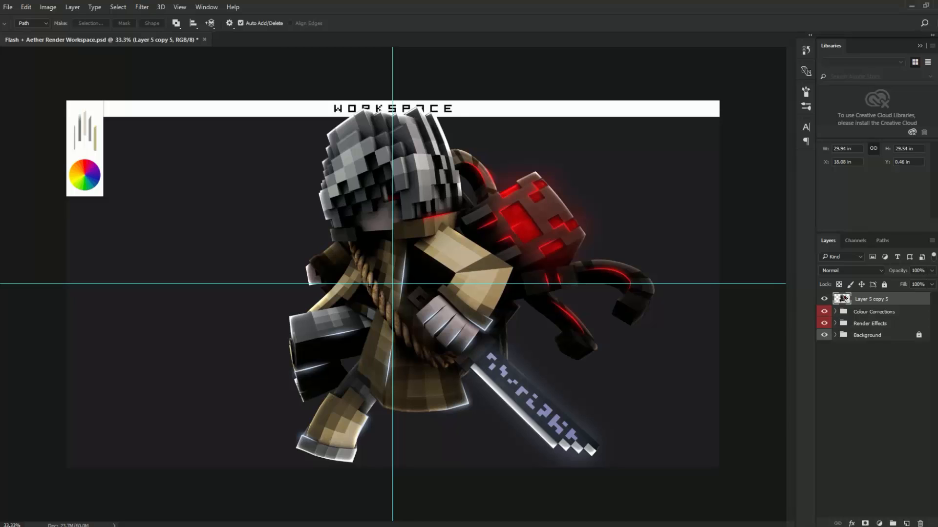